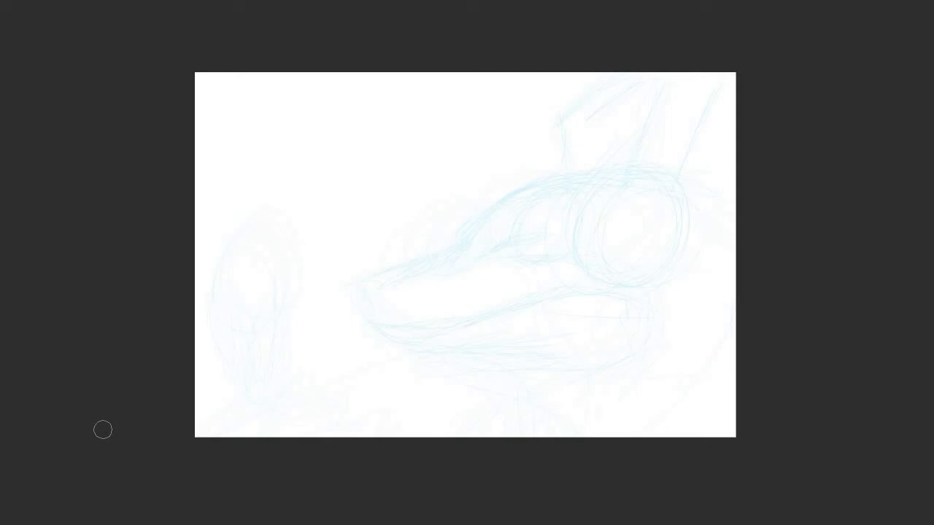
- Sketch the wolf's snout bridge, mouth, lower jaw and throat in dark strokes over the blue construction lines
mouse_move(520, 195)
mouse_down()
mouse_move(439, 248)
mouse_move(358, 283)
mouse_move(381, 332)
mouse_move(444, 329)
mouse_move(524, 308)
mouse_up()
mouse_move(389, 339)
mouse_down()
mouse_move(463, 355)
mouse_move(578, 326)
mouse_up()
mouse_move(497, 348)
mouse_down()
mouse_move(548, 353)
mouse_move(572, 402)
mouse_up()
mouse_move(534, 367)
mouse_down()
mouse_move(573, 417)
mouse_move(556, 436)
mouse_up()
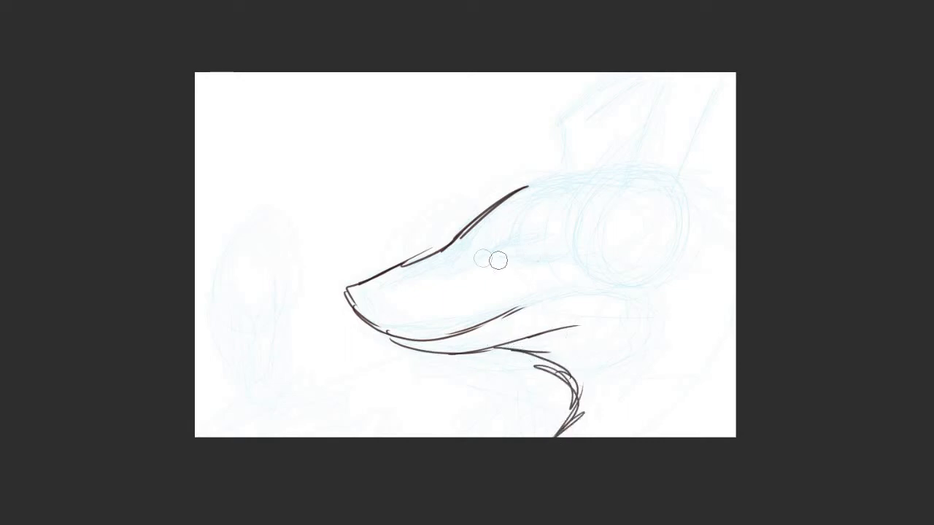
- Sketch the closed eye, the forehead curve, the nose details and a short cheek mark on the wolf's head
drag(522, 241, 487, 248)
drag(492, 212, 585, 177)
drag(514, 191, 600, 175)
mouse_move(368, 282)
mouse_down()
mouse_move(375, 288)
mouse_move(364, 311)
mouse_move(464, 237)
mouse_up()
drag(413, 257, 459, 238)
drag(551, 250, 572, 239)
- Sketch the headphone ear cup's outer curve and inner ring over the blue guide circle behind the eye
drag(609, 192, 575, 235)
mouse_move(611, 170)
mouse_down()
mouse_move(606, 273)
mouse_move(648, 291)
mouse_up()
drag(576, 232, 657, 281)
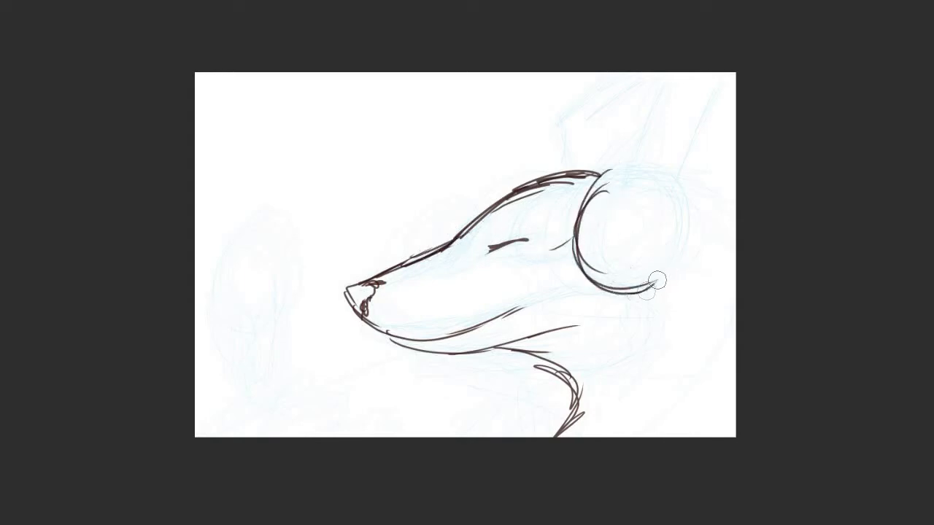
drag(616, 201, 645, 278)
mouse_move(607, 204)
mouse_down()
mouse_move(598, 229)
mouse_move(683, 237)
mouse_up()
mouse_move(670, 253)
mouse_down()
mouse_move(680, 246)
mouse_move(668, 199)
mouse_up()
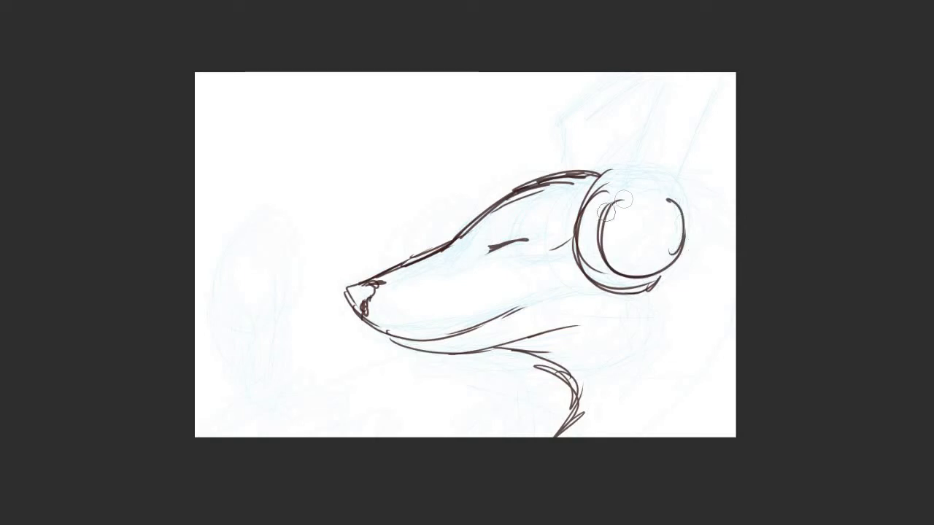
drag(609, 208, 643, 197)
mouse_move(643, 197)
mouse_down()
mouse_move(608, 212)
mouse_move(642, 191)
mouse_move(679, 101)
mouse_move(689, 162)
mouse_move(677, 199)
mouse_up()
- Sketch the headband's side lines rising from the ear cup and the round pads around its rim
drag(698, 131, 675, 197)
mouse_move(607, 213)
mouse_down()
mouse_move(594, 235)
mouse_move(590, 214)
mouse_move(607, 230)
mouse_move(600, 219)
mouse_move(599, 243)
mouse_move(637, 267)
mouse_move(621, 271)
mouse_move(631, 276)
mouse_move(617, 287)
mouse_move(624, 275)
mouse_up()
key(ctrl+z)
mouse_move(687, 287)
mouse_down()
mouse_move(660, 267)
mouse_move(678, 271)
mouse_move(665, 285)
mouse_move(667, 272)
mouse_move(661, 306)
mouse_move(668, 301)
mouse_up()
mouse_move(675, 258)
mouse_down()
mouse_move(679, 248)
mouse_move(675, 266)
mouse_up()
drag(681, 294, 684, 331)
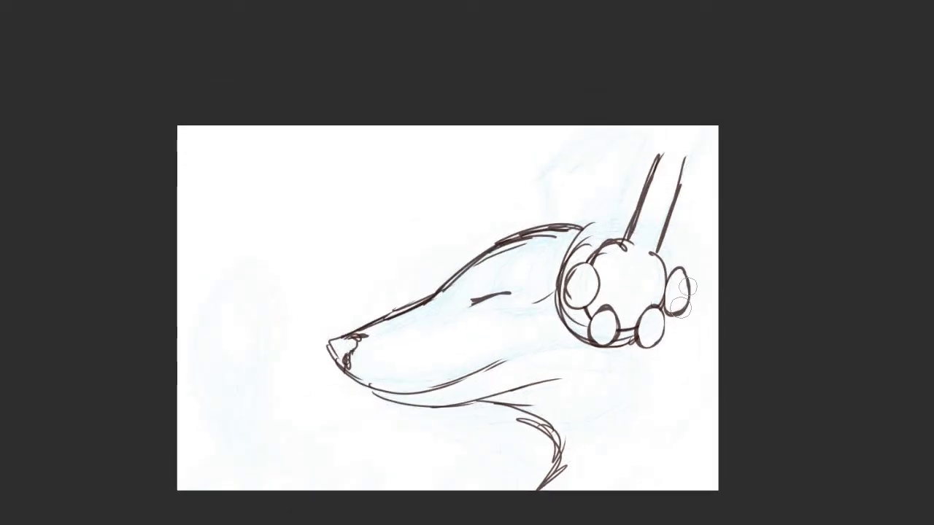
- Complete the ear cup's outer rim and sketch the headband's rounded top and far side
mouse_move(630, 352)
mouse_down()
mouse_move(677, 301)
mouse_move(667, 257)
mouse_up()
drag(584, 229, 638, 220)
mouse_move(569, 251)
mouse_down()
mouse_move(617, 213)
mouse_move(615, 233)
mouse_move(599, 235)
mouse_up()
mouse_move(648, 194)
mouse_down()
mouse_move(665, 160)
mouse_move(678, 155)
mouse_move(695, 172)
mouse_up()
drag(692, 158, 674, 198)
mouse_move(630, 160)
mouse_down()
mouse_move(628, 197)
mouse_move(648, 190)
mouse_move(618, 228)
mouse_move(627, 220)
mouse_up()
mouse_move(640, 204)
mouse_down()
mouse_move(633, 222)
mouse_move(641, 145)
mouse_up()
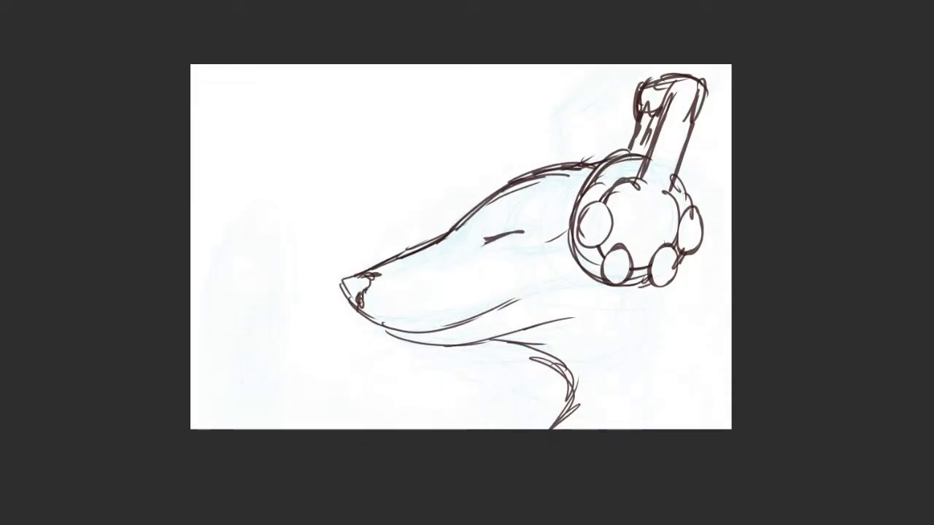
- Sketch the pointed ear behind the headphones and the shaggy fur along the back of the neck
mouse_move(689, 183)
mouse_down()
mouse_move(731, 172)
mouse_move(701, 218)
mouse_up()
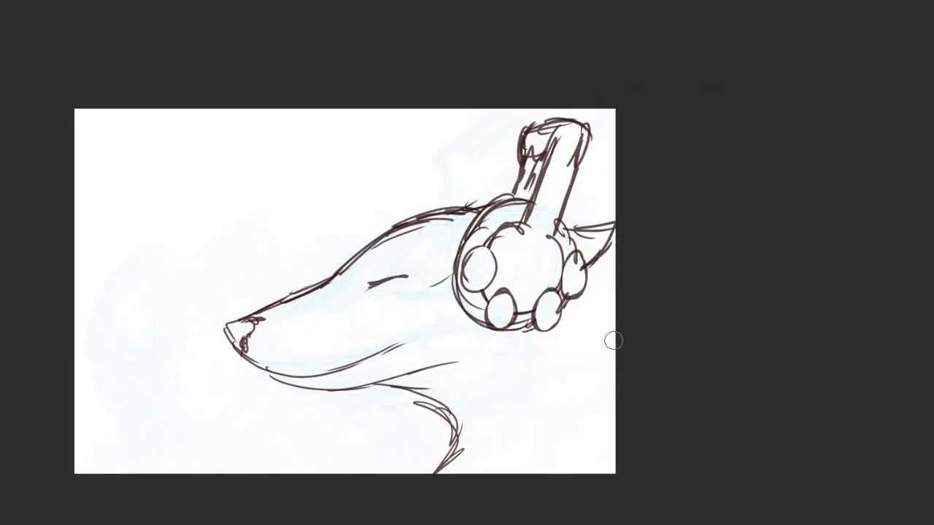
drag(535, 395, 588, 366)
drag(632, 334, 536, 348)
drag(601, 335, 618, 339)
mouse_move(547, 200)
mouse_down()
mouse_move(638, 195)
mouse_move(556, 267)
mouse_move(642, 298)
mouse_move(672, 345)
mouse_move(693, 413)
mouse_move(682, 452)
mouse_up()
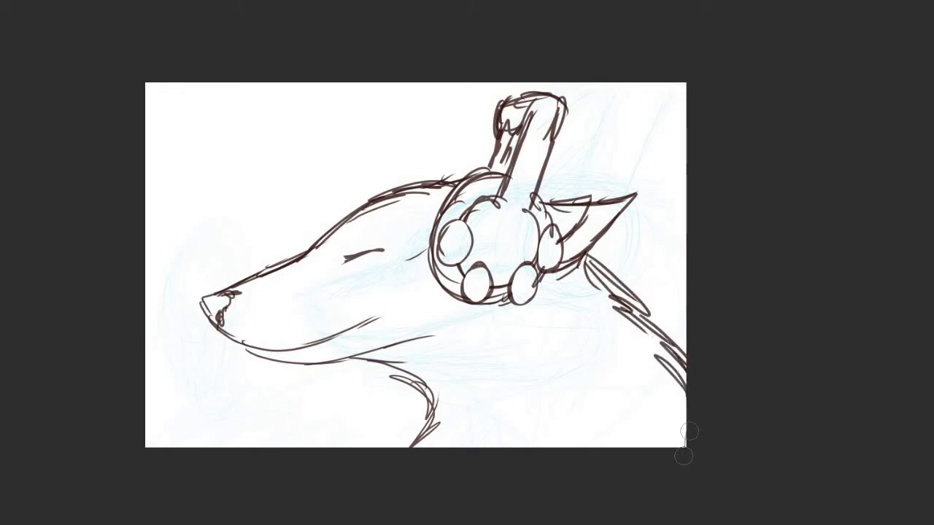
drag(633, 432, 719, 470)
- Sketch the curled cheek fur and the chest strokes below the jaw, and shift the sketch slightly left on the canvas
mouse_move(517, 375)
mouse_down()
mouse_move(599, 401)
mouse_move(529, 430)
mouse_move(560, 453)
mouse_up()
mouse_move(594, 440)
mouse_down()
mouse_move(613, 426)
mouse_move(603, 421)
mouse_move(596, 464)
mouse_up()
drag(514, 350, 549, 363)
mouse_move(668, 426)
mouse_down()
mouse_move(674, 445)
mouse_move(773, 446)
mouse_move(659, 357)
mouse_move(584, 370)
mouse_up()
drag(623, 250, 647, 234)
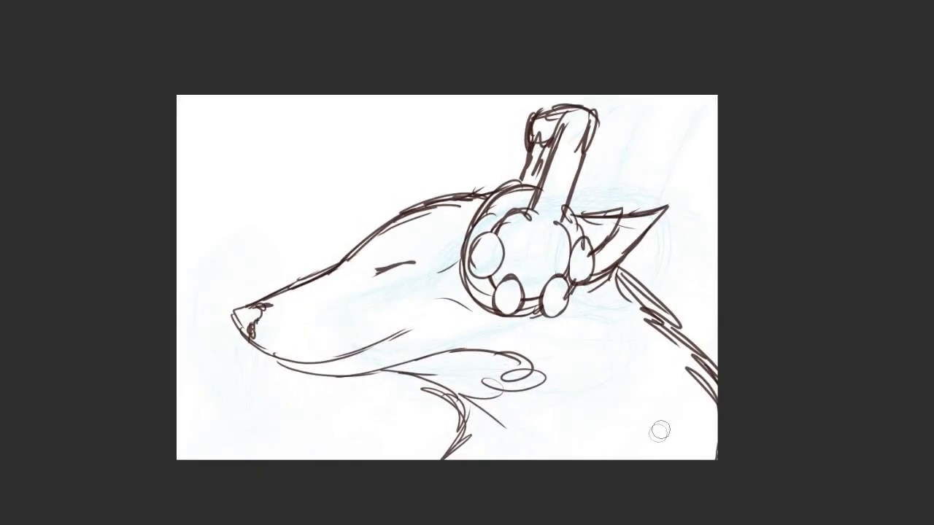
mouse_move(548, 381)
mouse_down()
mouse_move(606, 380)
mouse_move(546, 380)
mouse_move(583, 368)
mouse_up()
mouse_move(631, 402)
mouse_down()
mouse_move(712, 406)
mouse_move(585, 382)
mouse_move(592, 384)
mouse_move(557, 417)
mouse_up()
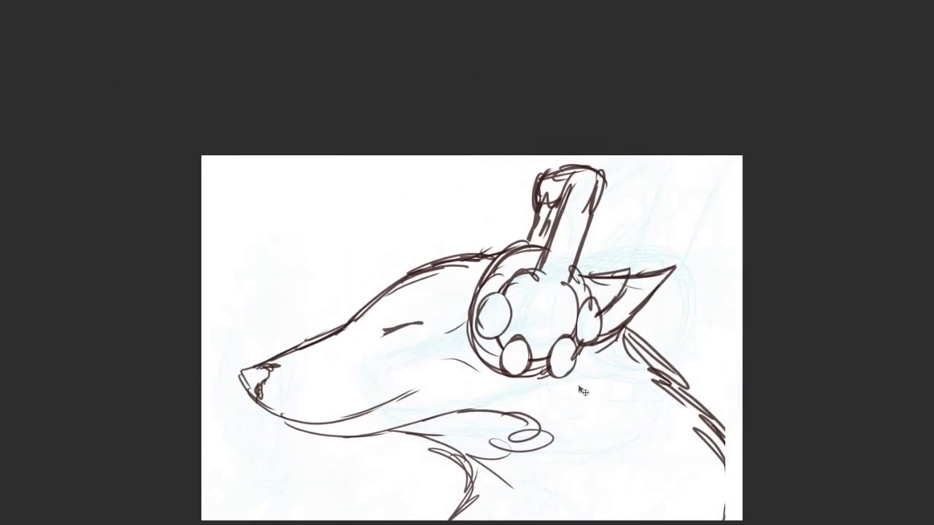
- Fade the rough sketch and ink a clean forehead contour over it, redoing the stroke until it is smooth
key(8)
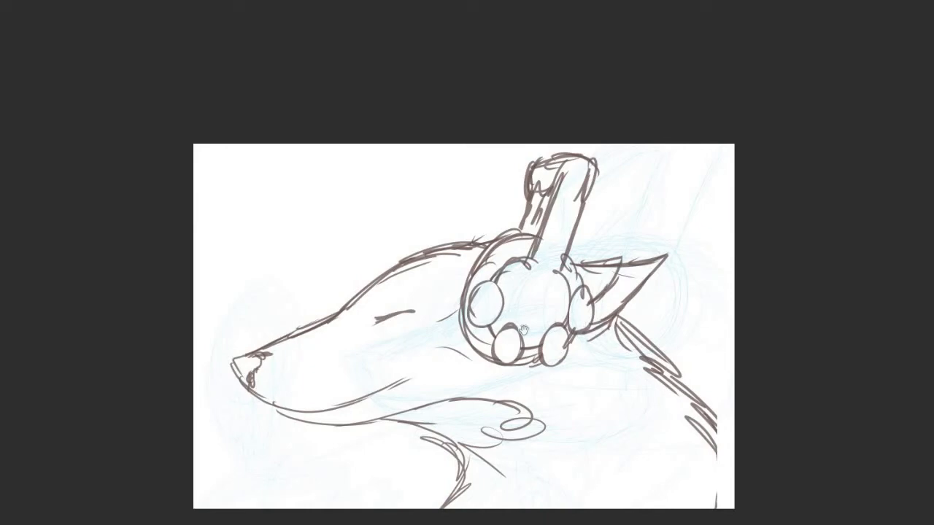
drag(523, 330, 579, 332)
drag(502, 253, 397, 312)
key(ctrl+z)
drag(718, 290, 664, 295)
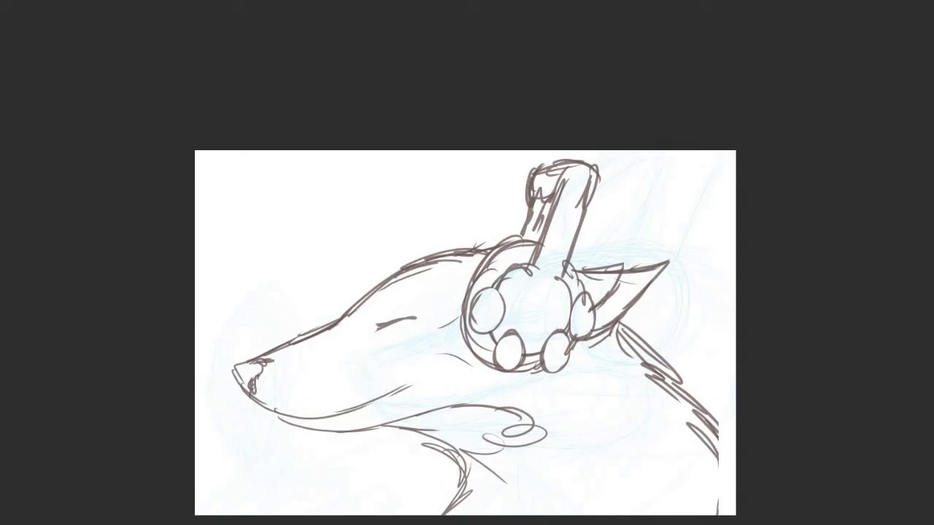
drag(493, 356, 556, 327)
mouse_move(519, 222)
mouse_down()
mouse_move(471, 237)
mouse_move(412, 281)
mouse_up()
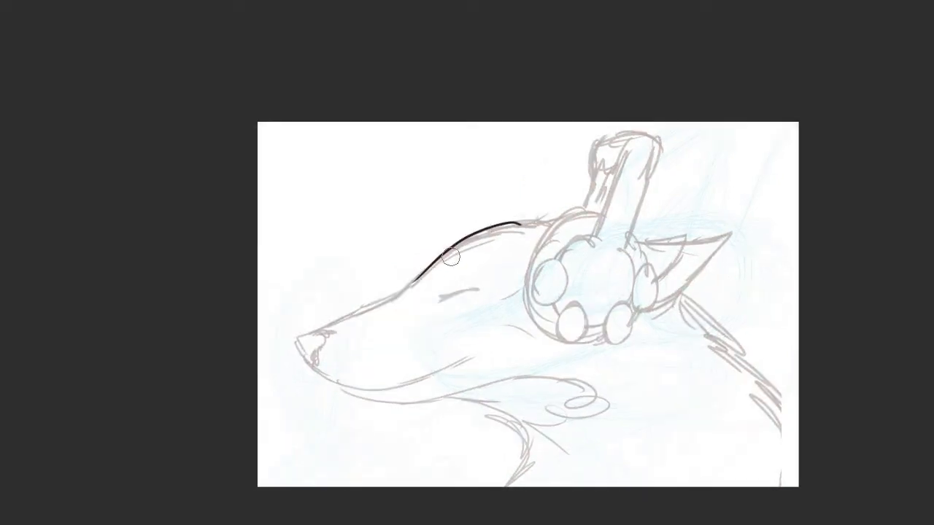
key(ctrl+z)
drag(531, 220, 304, 339)
key(ctrl+z)
- Try to ink the snout's front, the mouth line and the lower jaw contour over the faded sketch
mouse_move(386, 299)
mouse_down()
mouse_move(295, 338)
mouse_move(401, 390)
mouse_move(457, 372)
mouse_up()
drag(371, 390, 504, 341)
key(ctrl+z)
drag(390, 395, 502, 341)
mouse_move(408, 402)
mouse_down()
mouse_move(502, 374)
mouse_move(607, 372)
mouse_up()
key(ctrl+z)
drag(470, 393, 600, 359)
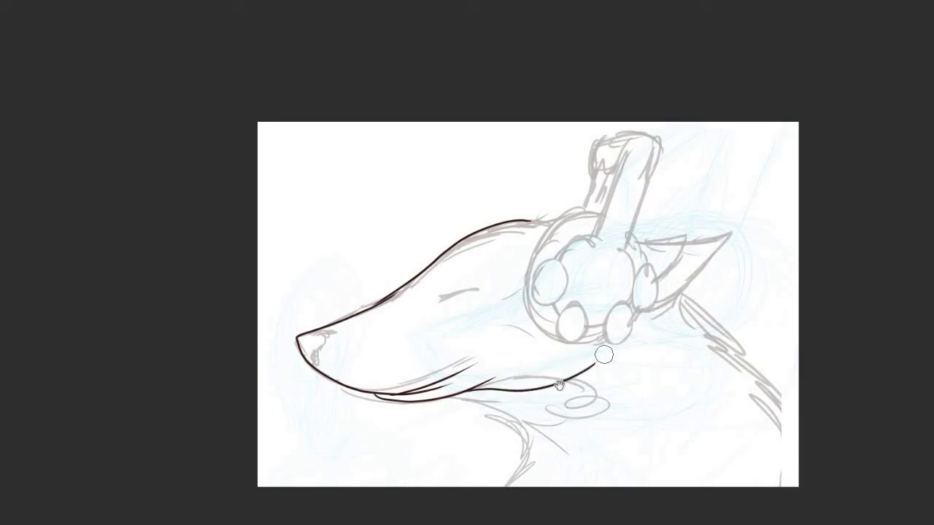
- Undo the inked snout, mouth and jaw strokes back to the forehead line
key(ctrl+z)
drag(575, 406, 492, 411)
key(ctrl+z)
drag(378, 433, 327, 412)
key(ctrl+z)
key(ctrl+z)
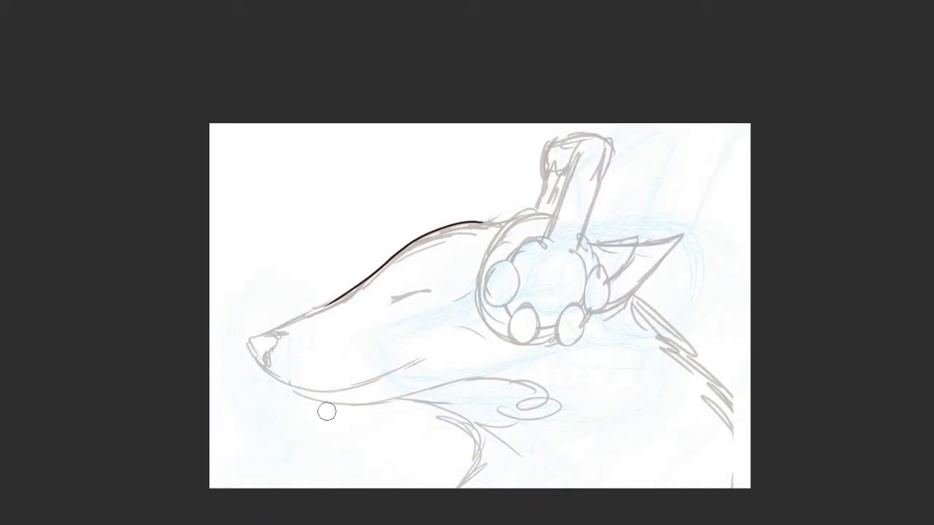
- Ink the snout bridge down to the nose tip, the front of the muzzle and the nose outline
mouse_move(330, 306)
mouse_down()
mouse_move(246, 337)
mouse_move(272, 378)
mouse_move(306, 395)
mouse_up()
drag(361, 417, 369, 415)
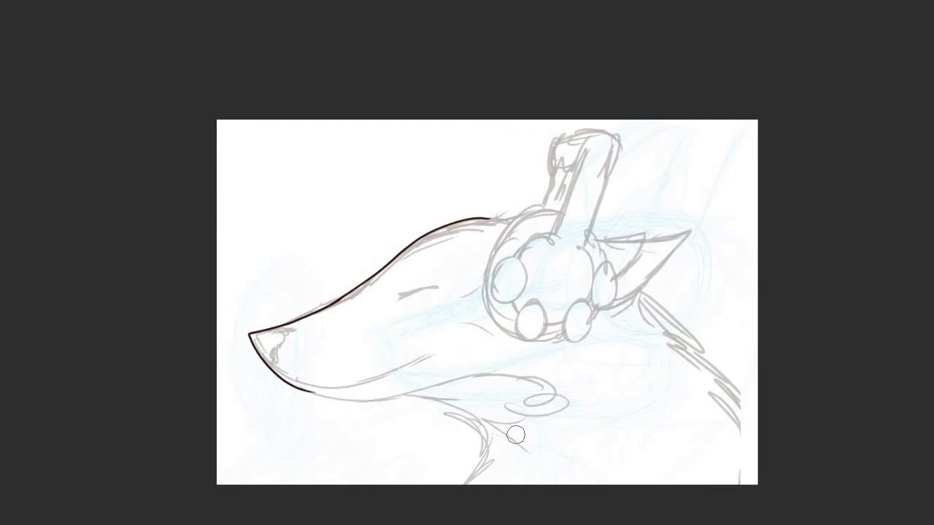
drag(446, 363, 468, 364)
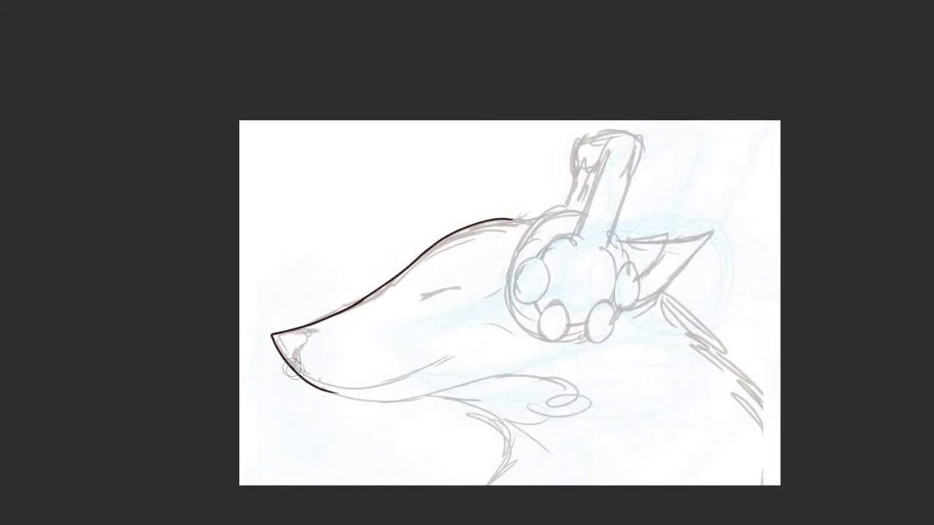
mouse_move(306, 353)
mouse_down()
mouse_move(309, 331)
mouse_move(297, 361)
mouse_up()
key(ctrl+z)
key(ctrl+z)
drag(409, 359, 399, 359)
- Ink the mouth line and the lower jaw contour running back to the cheek, redoing uneven strokes
mouse_move(287, 371)
mouse_down()
mouse_move(344, 387)
mouse_move(424, 366)
mouse_move(418, 342)
mouse_move(333, 390)
mouse_move(423, 369)
mouse_up()
key(ctrl+z)
mouse_move(283, 373)
mouse_down()
mouse_move(421, 383)
mouse_move(486, 361)
mouse_up()
key(ctrl+z)
mouse_move(283, 373)
mouse_down()
mouse_move(372, 394)
mouse_move(460, 369)
mouse_move(531, 375)
mouse_up()
key(ctrl+z)
drag(458, 369, 520, 377)
- Ink the throat curve below the jaw with its small fur notch and pointed chest tuft
mouse_move(389, 385)
mouse_down()
mouse_move(473, 387)
mouse_move(458, 465)
mouse_up()
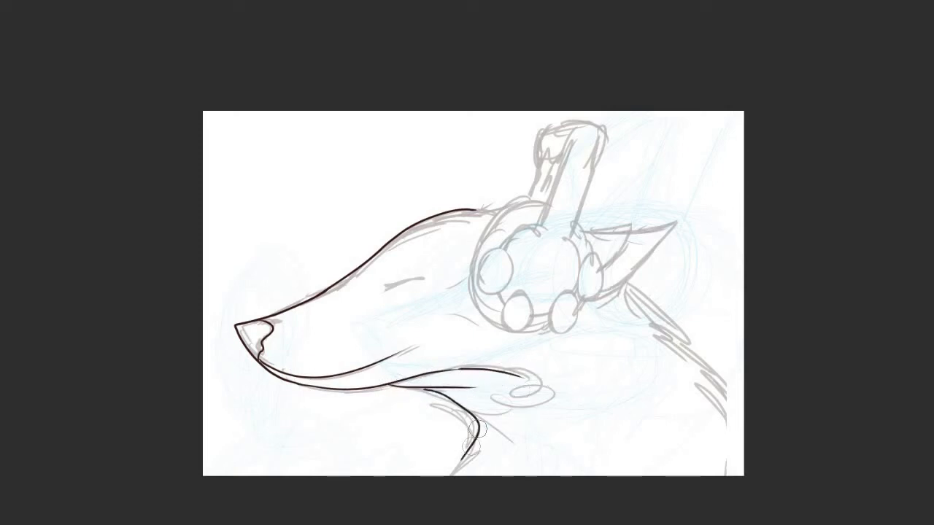
drag(474, 422, 445, 411)
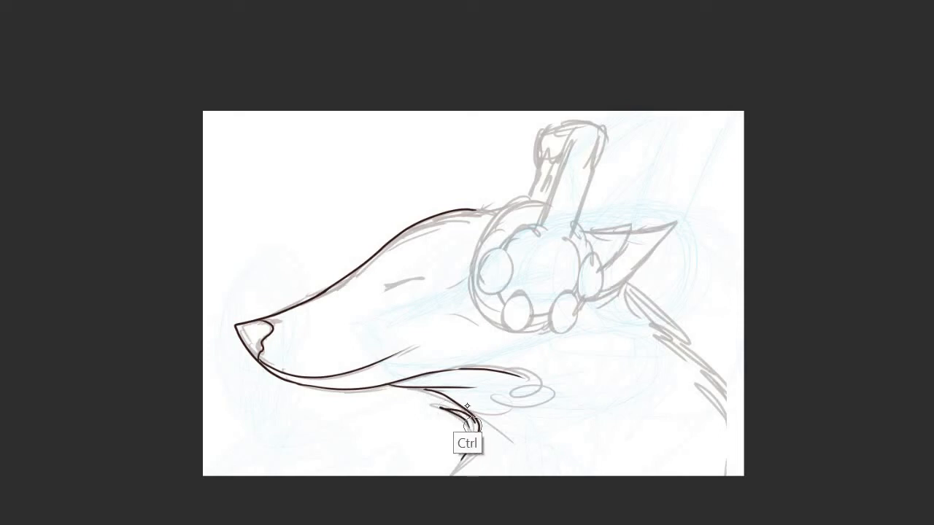
key(ctrl+z)
mouse_move(428, 409)
mouse_down()
mouse_move(457, 415)
mouse_move(470, 449)
mouse_up()
key(ctrl+z)
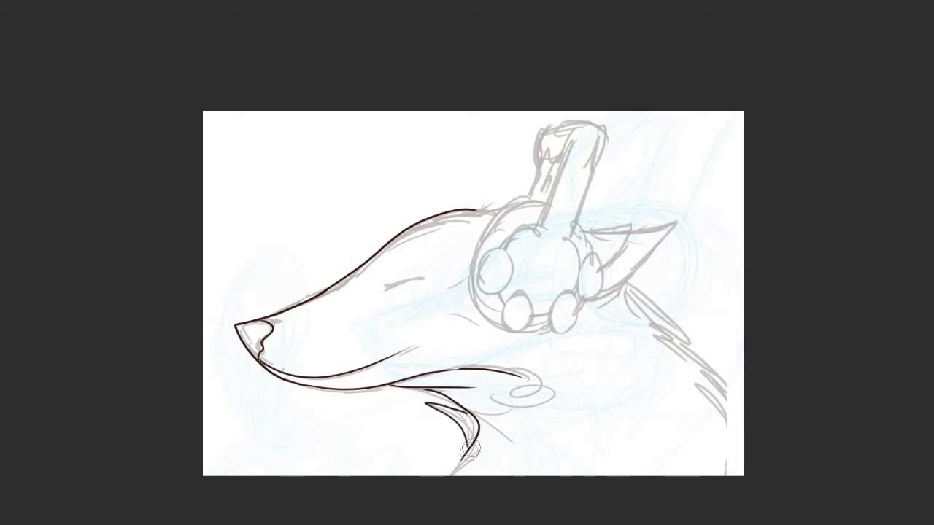
key(ctrl+z)
mouse_move(428, 407)
mouse_down()
mouse_move(471, 440)
mouse_move(498, 426)
mouse_move(476, 423)
mouse_move(405, 499)
mouse_move(476, 429)
mouse_up()
key(ctrl+z)
key(ctrl+z)
drag(432, 465, 448, 438)
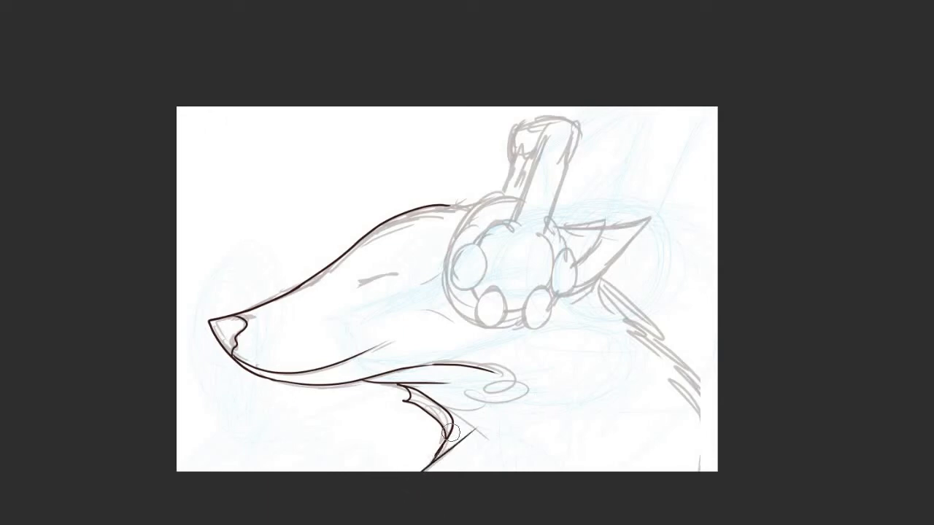
drag(428, 468, 448, 439)
- Ink the contour from the forehead over the back of the head, ending in jagged neck fur at the canvas edge
drag(580, 394, 466, 437)
mouse_move(325, 250)
mouse_down()
mouse_move(459, 261)
mouse_move(527, 248)
mouse_up()
key(ctrl+z)
mouse_move(325, 250)
mouse_down()
mouse_move(451, 292)
mouse_move(569, 394)
mouse_move(568, 416)
mouse_up()
key(ctrl+z)
mouse_move(326, 263)
mouse_down()
mouse_move(466, 305)
mouse_move(548, 353)
mouse_up()
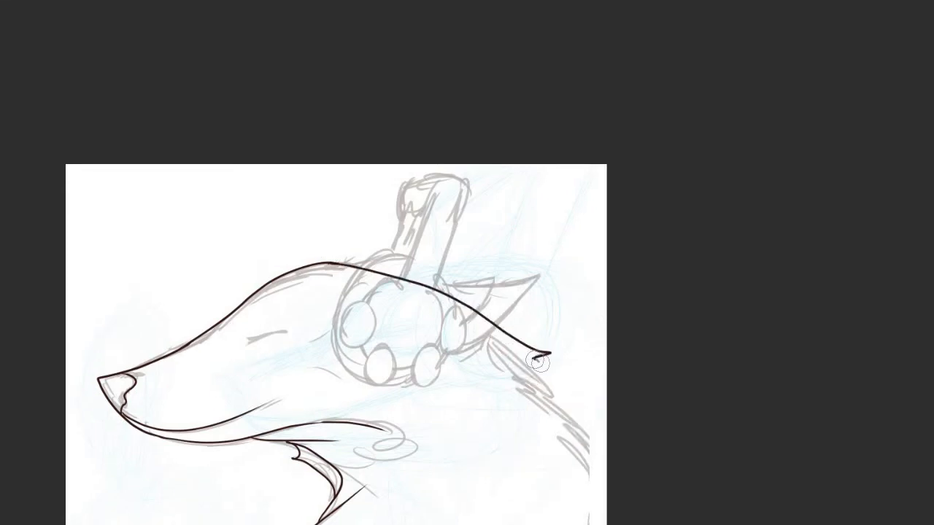
drag(562, 384, 552, 394)
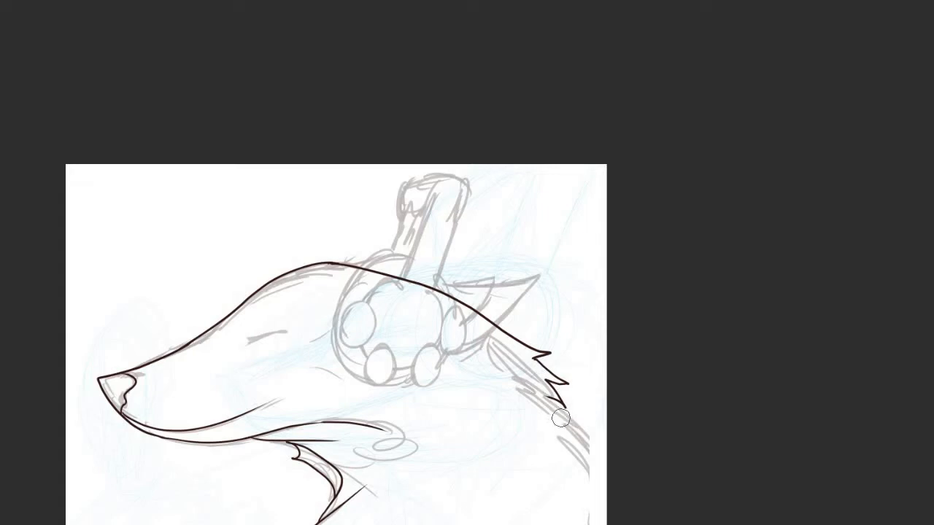
mouse_move(563, 372)
mouse_down()
mouse_move(570, 329)
mouse_move(595, 393)
mouse_up()
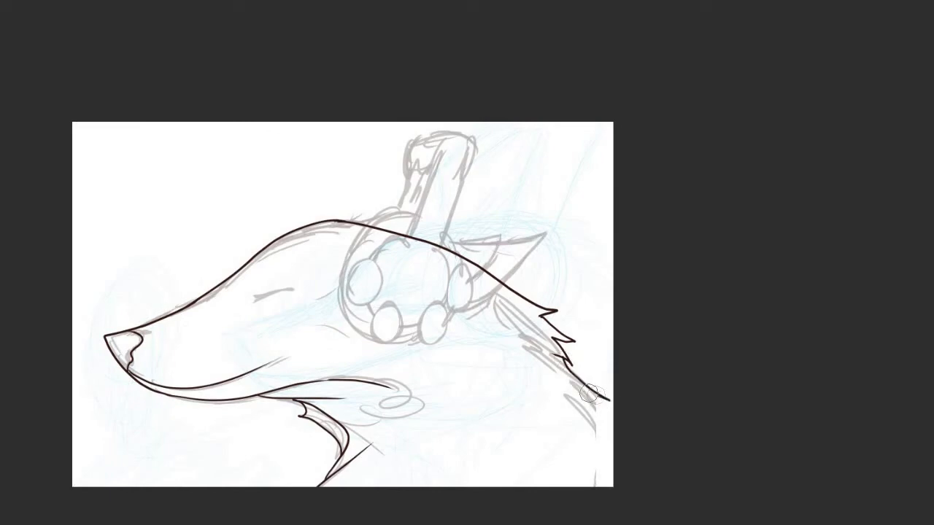
mouse_move(596, 488)
mouse_down()
mouse_move(633, 463)
mouse_move(643, 512)
mouse_up()
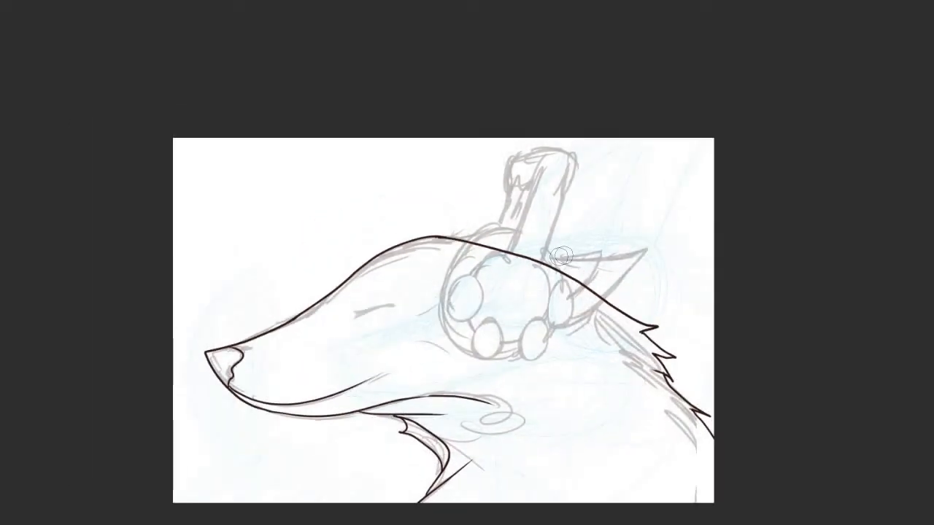
- Ink the swept-back ear, clear the head contour crossing it, and add the tip of the far ear
mouse_move(533, 251)
mouse_down()
mouse_move(648, 246)
mouse_move(618, 290)
mouse_move(543, 328)
mouse_move(439, 304)
mouse_move(414, 314)
mouse_move(451, 261)
mouse_up()
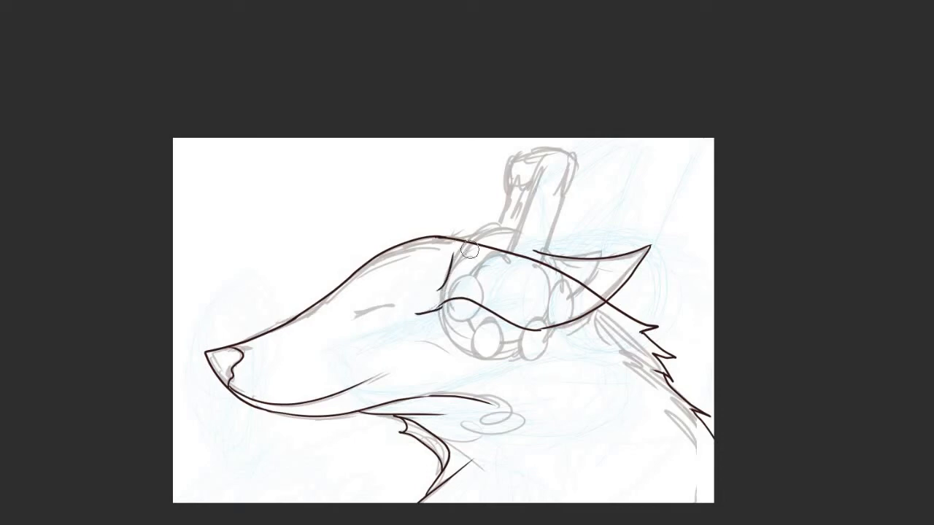
drag(518, 256, 455, 267)
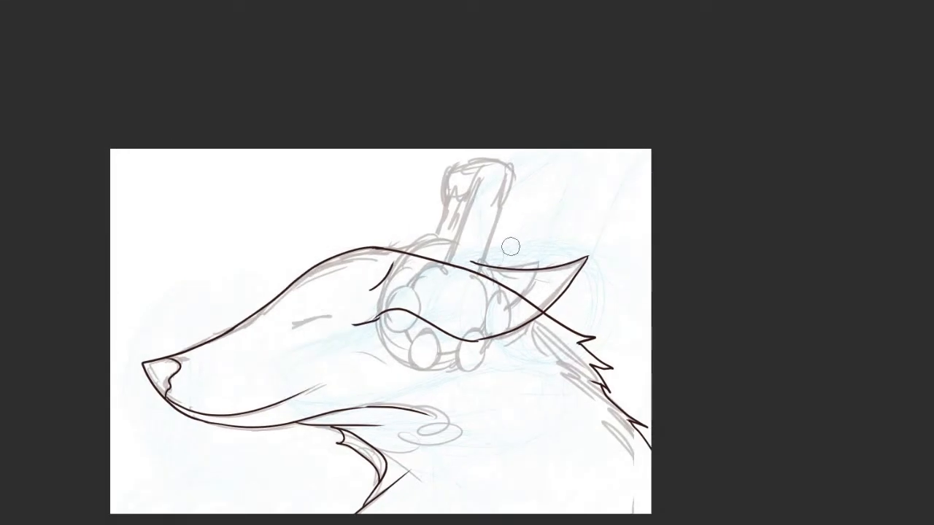
mouse_move(507, 298)
mouse_down()
mouse_move(474, 307)
mouse_move(496, 303)
mouse_move(486, 310)
mouse_move(499, 323)
mouse_move(451, 292)
mouse_move(460, 290)
mouse_move(406, 274)
mouse_move(417, 275)
mouse_up()
mouse_move(471, 291)
mouse_down()
mouse_move(507, 296)
mouse_move(409, 275)
mouse_up()
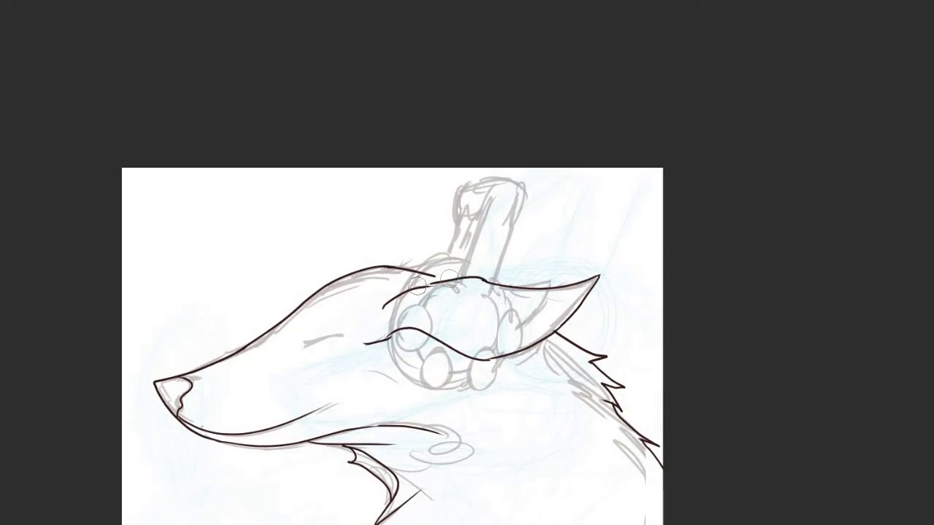
mouse_move(547, 271)
mouse_down()
mouse_move(519, 287)
mouse_move(531, 283)
mouse_up()
mouse_move(533, 283)
mouse_down()
mouse_move(527, 299)
mouse_move(548, 289)
mouse_move(523, 306)
mouse_up()
- Try to ink the headband's lines above the head on the wolf's line art
mouse_move(444, 282)
mouse_down()
mouse_move(461, 286)
mouse_move(437, 266)
mouse_move(456, 264)
mouse_move(478, 222)
mouse_move(479, 233)
mouse_up()
drag(475, 242, 471, 259)
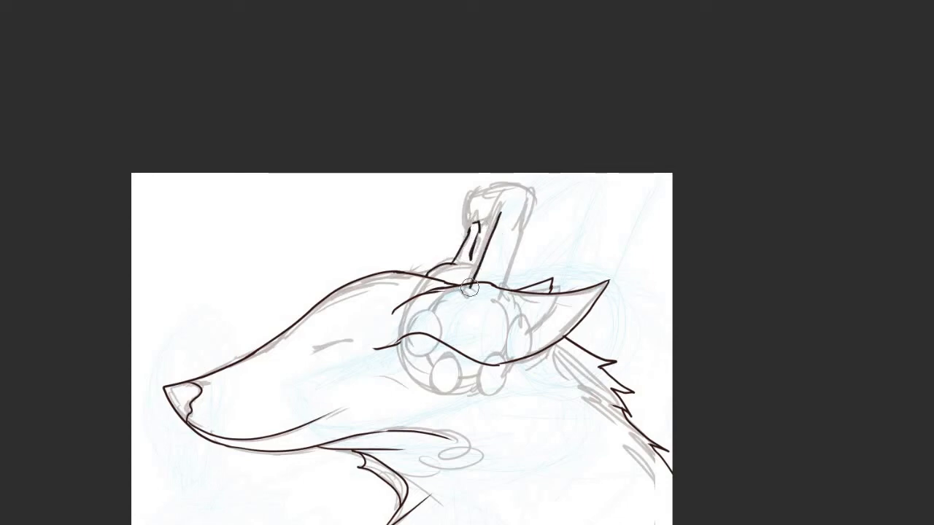
key(ctrl+z)
drag(512, 356, 586, 356)
key(ctrl+z)
drag(575, 413, 608, 380)
key(ctrl+z)
- Ink the closed eye with a thick lash line over the sketched one
drag(597, 344, 565, 358)
mouse_move(389, 333)
mouse_down()
mouse_move(429, 321)
mouse_move(385, 337)
mouse_up()
key(ctrl+z)
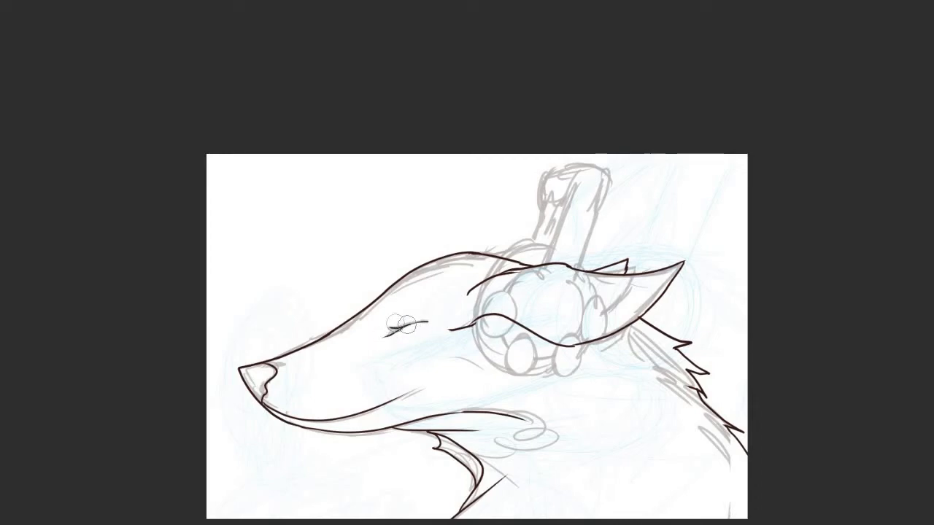
drag(403, 327, 390, 334)
mouse_move(511, 379)
mouse_down()
mouse_move(524, 373)
mouse_move(508, 377)
mouse_up()
drag(723, 387, 731, 375)
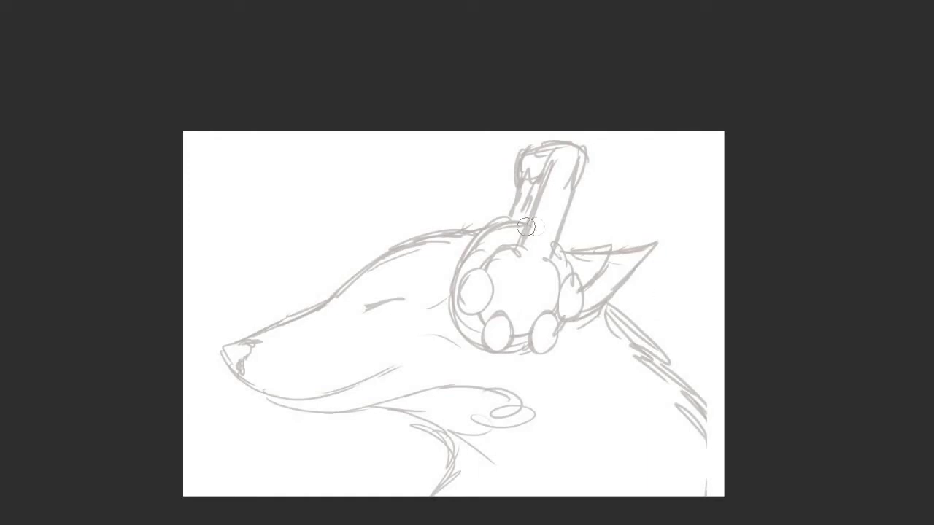
- Ink the ear cup's front outer curve from the headband down to the lower rim, redoing it until it fits
mouse_move(519, 219)
mouse_down()
mouse_move(451, 256)
mouse_move(510, 348)
mouse_up()
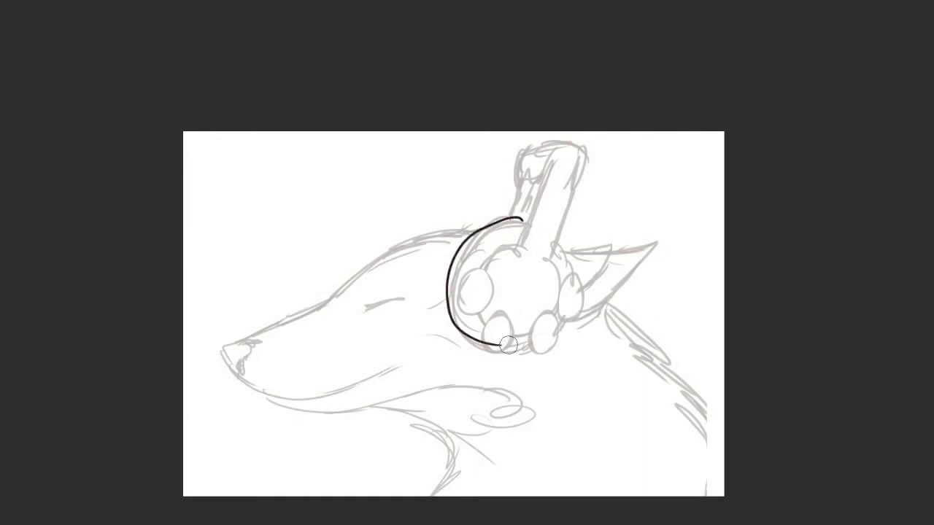
key(ctrl+z)
mouse_move(523, 222)
mouse_down()
mouse_move(447, 283)
mouse_move(502, 353)
mouse_up()
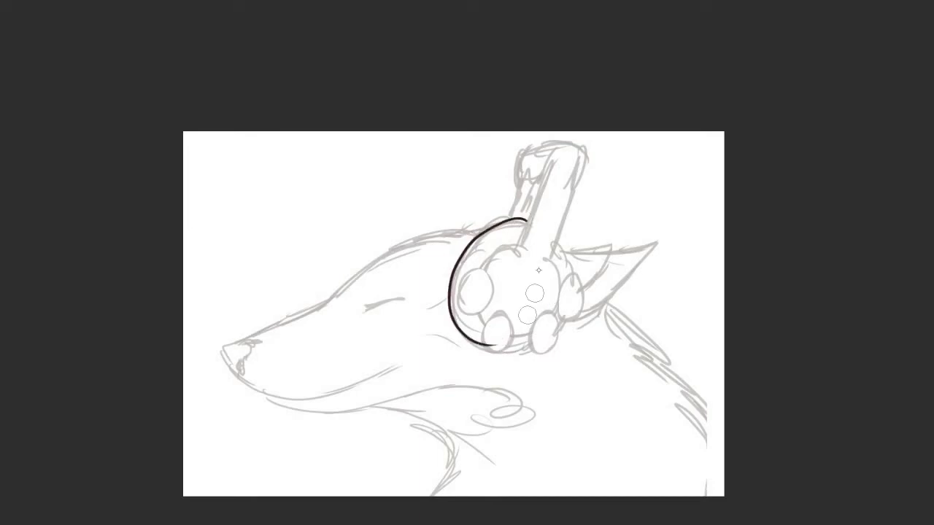
key(ctrl+z)
drag(524, 223, 485, 351)
key(ctrl+z)
mouse_move(528, 226)
mouse_down()
mouse_move(452, 275)
mouse_move(484, 350)
mouse_up()
- Ink the four round pads around the ear cup's rim, undoing and redrawing the misshapen ones
mouse_move(509, 319)
mouse_down()
mouse_move(487, 357)
mouse_move(517, 318)
mouse_move(504, 318)
mouse_move(483, 342)
mouse_move(504, 318)
mouse_move(493, 316)
mouse_move(503, 318)
mouse_move(484, 343)
mouse_move(505, 323)
mouse_move(483, 343)
mouse_move(504, 318)
mouse_move(532, 349)
mouse_move(546, 318)
mouse_up()
key(ctrl+z)
key(ctrl+z)
key(ctrl+z)
key(ctrl+z)
key(ctrl+z)
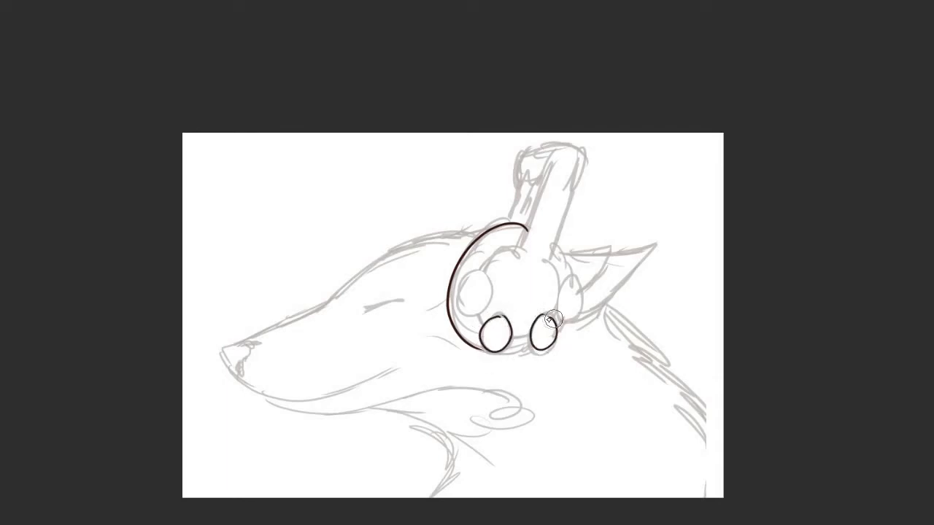
key(ctrl+z)
mouse_move(544, 315)
mouse_down()
mouse_move(534, 347)
mouse_move(547, 317)
mouse_move(559, 315)
mouse_move(562, 287)
mouse_up()
mouse_move(478, 275)
mouse_down()
mouse_move(473, 313)
mouse_move(480, 277)
mouse_move(489, 285)
mouse_move(474, 320)
mouse_move(476, 281)
mouse_move(456, 314)
mouse_move(478, 283)
mouse_move(462, 285)
mouse_move(473, 282)
mouse_up()
key(ctrl+z)
key(ctrl+z)
key(ctrl+z)
key(ctrl+z)
drag(517, 321, 508, 316)
drag(547, 350, 529, 393)
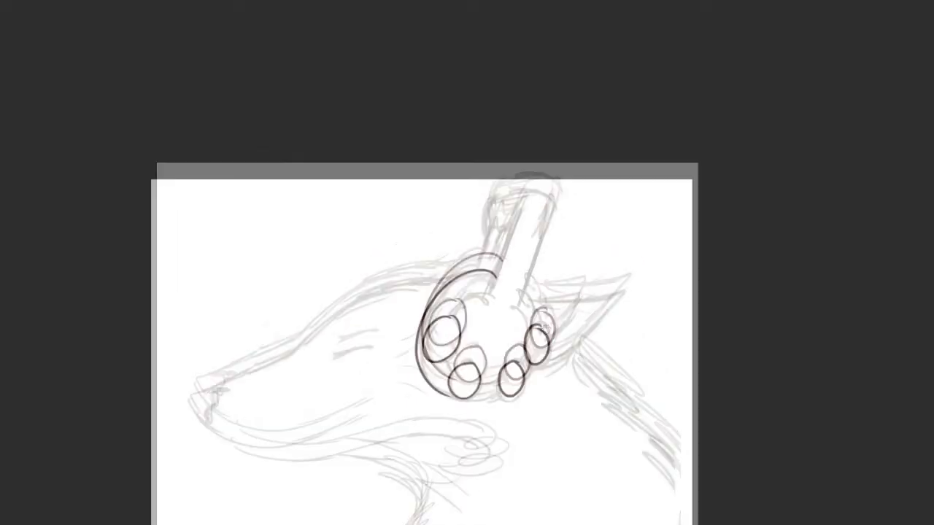
- Ink the ear cup's inner ring and the rim arcs linking the round pads
mouse_move(453, 316)
mouse_down()
mouse_move(489, 291)
mouse_move(535, 329)
mouse_move(458, 323)
mouse_move(464, 330)
mouse_up()
key(ctrl+z)
mouse_move(448, 360)
mouse_down()
mouse_move(454, 375)
mouse_move(501, 384)
mouse_up()
key(ctrl+z)
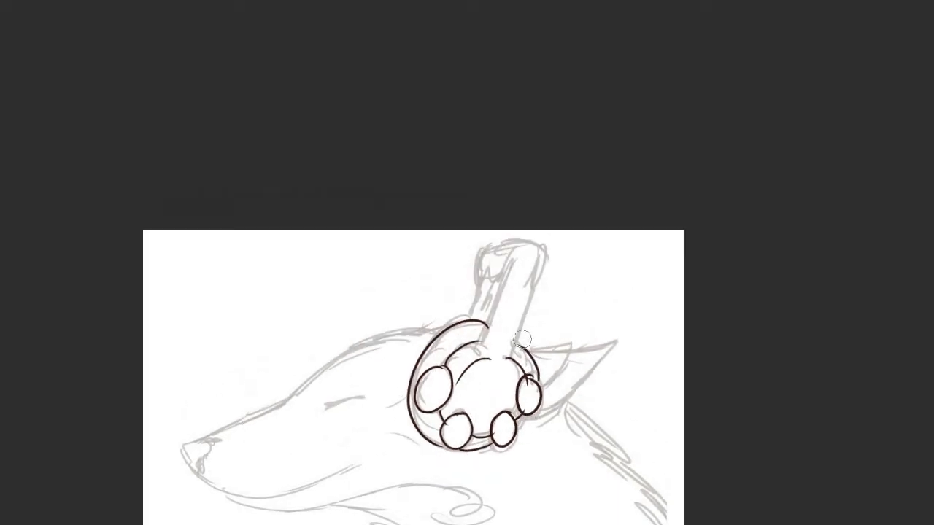
- Ink the headband's front and rear arms, its rounded top cap and the ridge line dividing the cap
mouse_move(516, 353)
mouse_down()
mouse_move(535, 291)
mouse_move(499, 298)
mouse_move(485, 340)
mouse_up()
mouse_move(506, 275)
mouse_down()
mouse_move(539, 284)
mouse_move(553, 252)
mouse_move(505, 239)
mouse_move(483, 252)
mouse_move(469, 315)
mouse_up()
drag(491, 280, 478, 318)
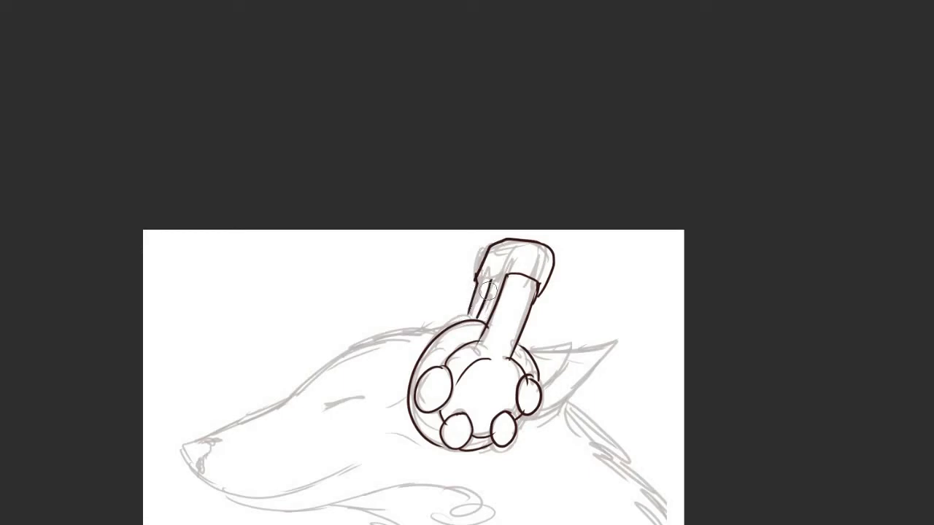
mouse_move(491, 282)
mouse_down()
mouse_move(507, 278)
mouse_move(503, 287)
mouse_move(538, 235)
mouse_up()
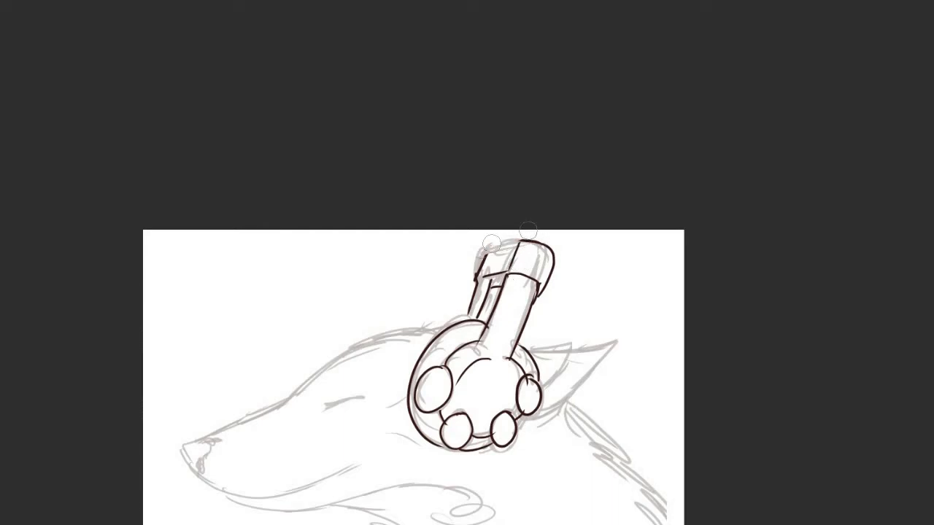
drag(495, 249, 486, 255)
key(ctrl+z)
- Ink a lengthwise inner line down the headband's front arm, parallel to its edges
key(space)
drag(509, 350, 565, 286)
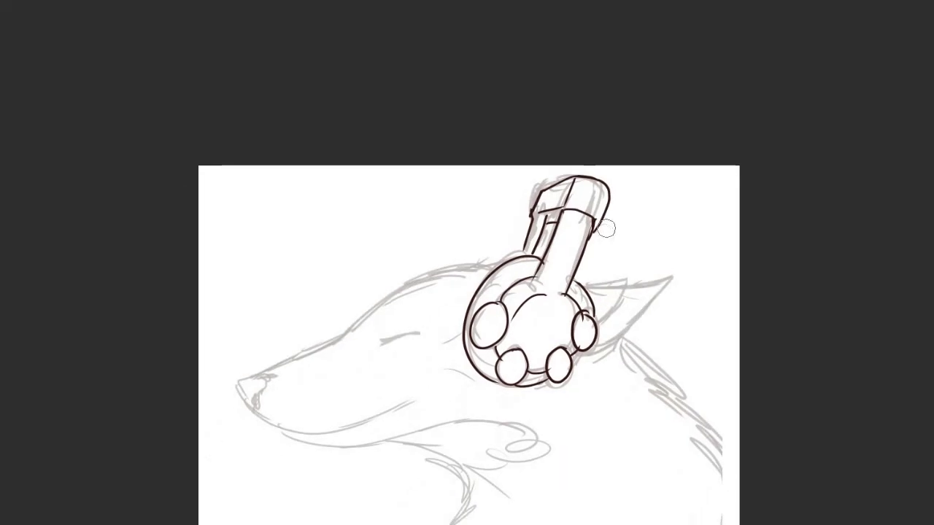
drag(573, 221, 551, 277)
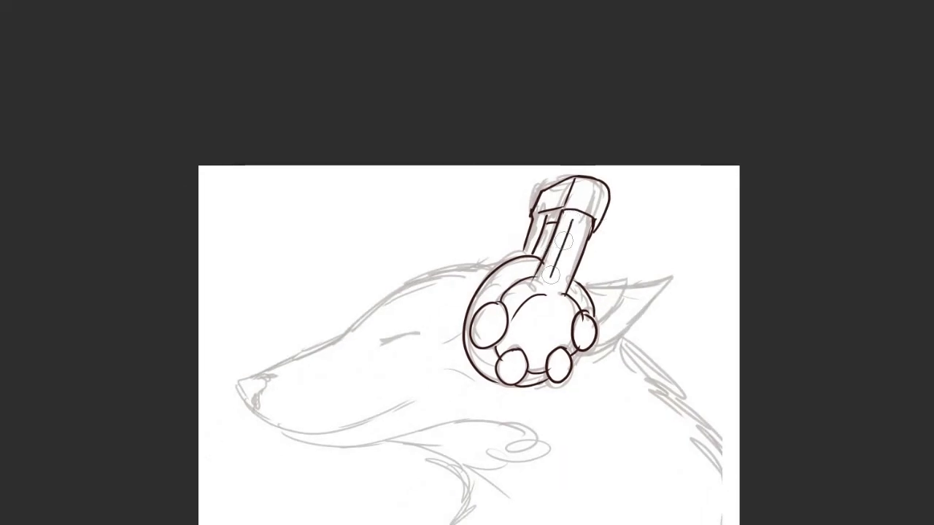
key(space)
mouse_move(584, 239)
mouse_down()
mouse_move(566, 247)
mouse_move(577, 232)
mouse_up()
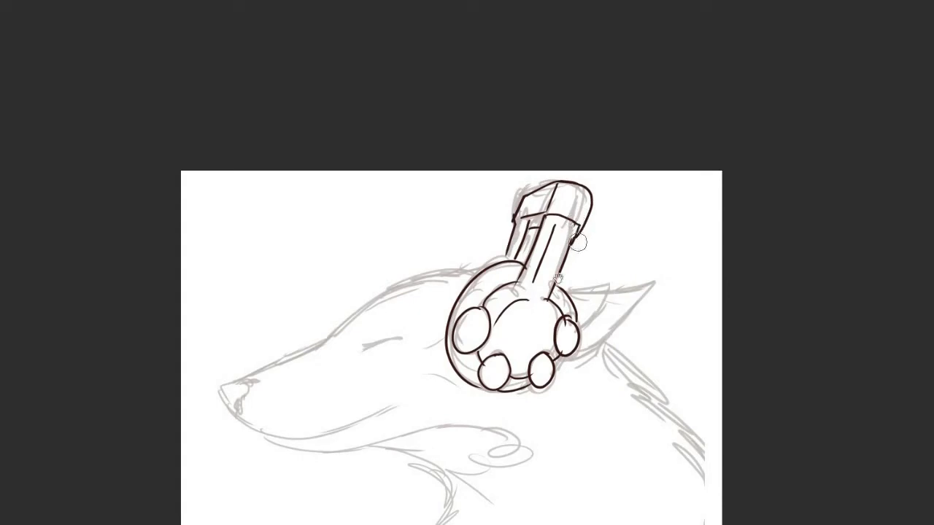
drag(559, 278, 600, 209)
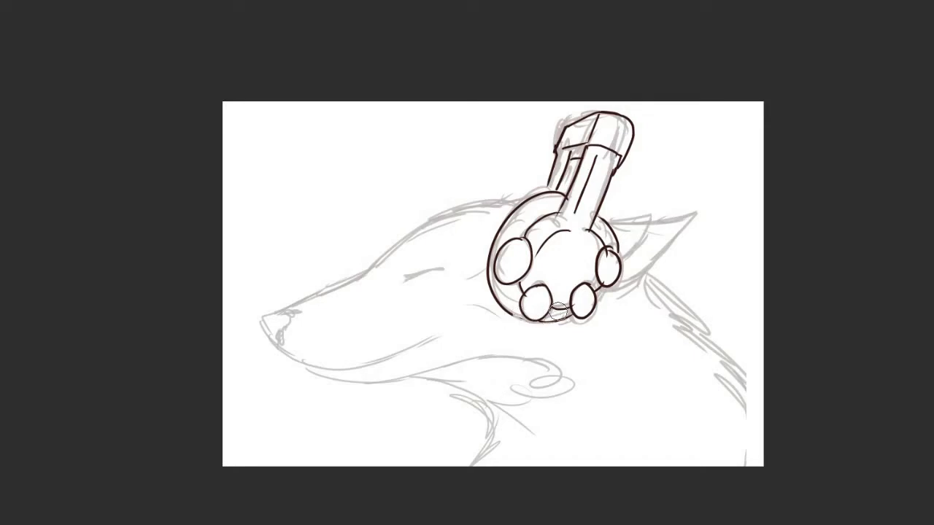
- Ink a thicker lower rim on the ear cup beneath the two bottom pads, undoing the stray strokes
mouse_move(533, 312)
mouse_down()
mouse_move(519, 307)
mouse_move(555, 321)
mouse_move(576, 315)
mouse_move(560, 323)
mouse_move(587, 314)
mouse_up()
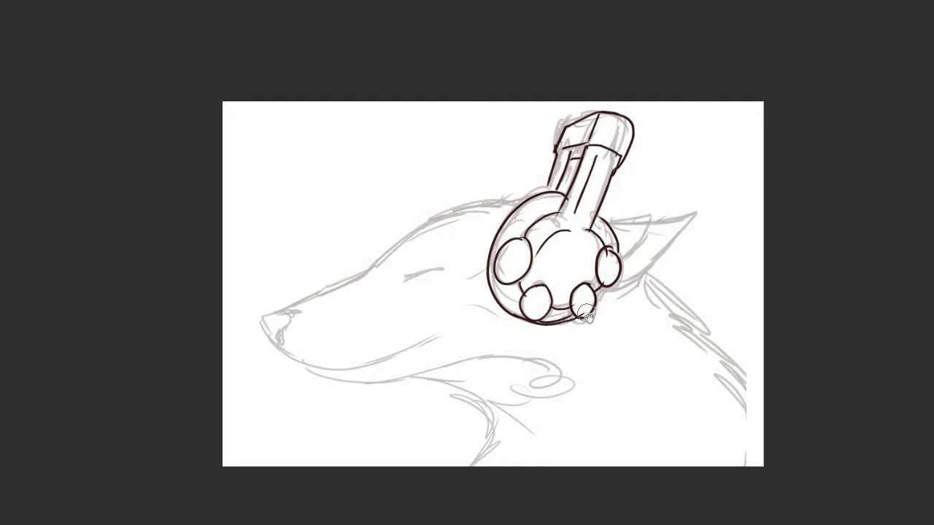
key(ctrl+z)
key(ctrl+z)
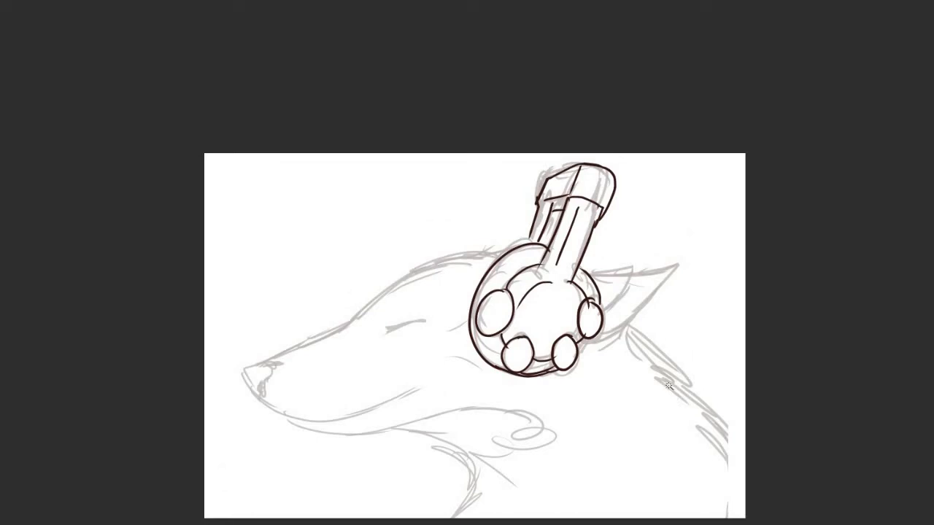
- Drop the selection around the headphones, fill the selected wolf silhouette with flat plum and clear the selection
click(663, 385)
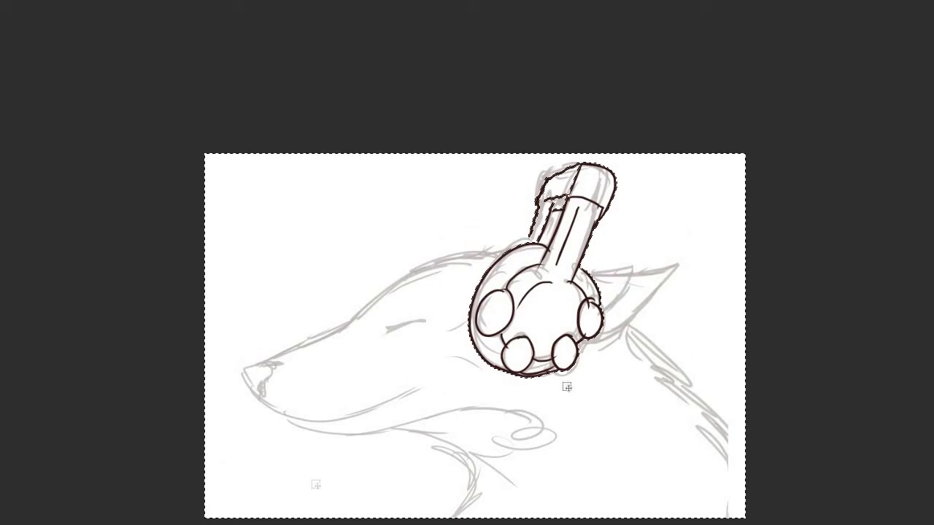
key(ctrl+d)
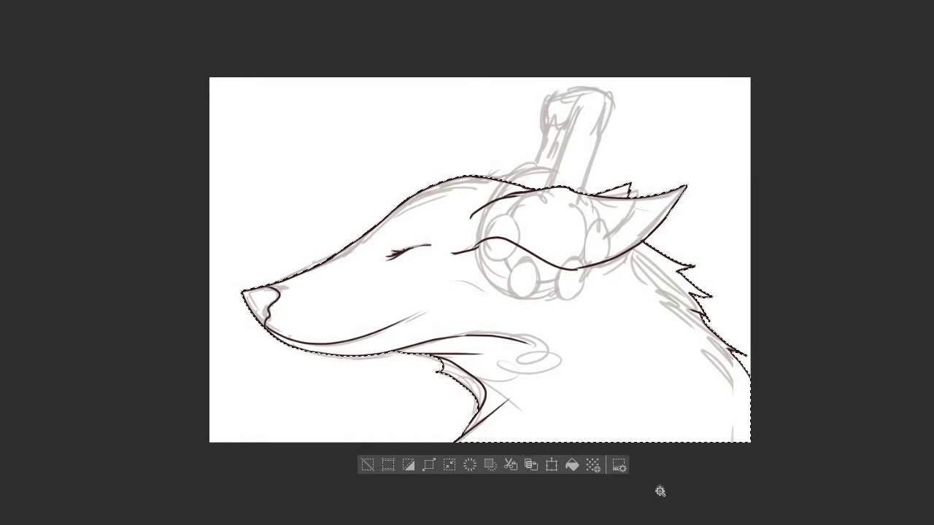
click(570, 465)
click(364, 465)
drag(358, 458, 340, 520)
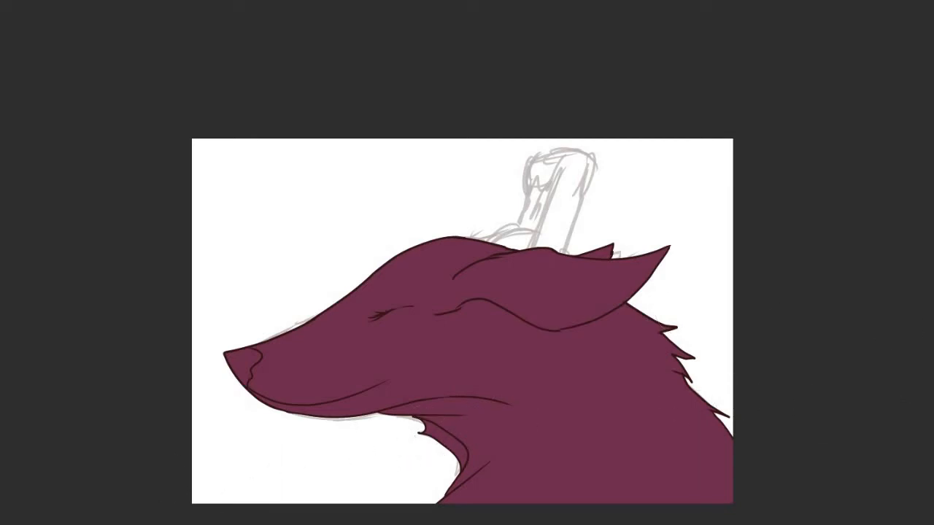
- Paint a solid white highlight on the muzzle above the mouth line, undoing the first misplaced stroke
mouse_move(440, 448)
mouse_down()
mouse_move(431, 431)
mouse_move(457, 465)
mouse_move(457, 447)
mouse_move(457, 465)
mouse_up()
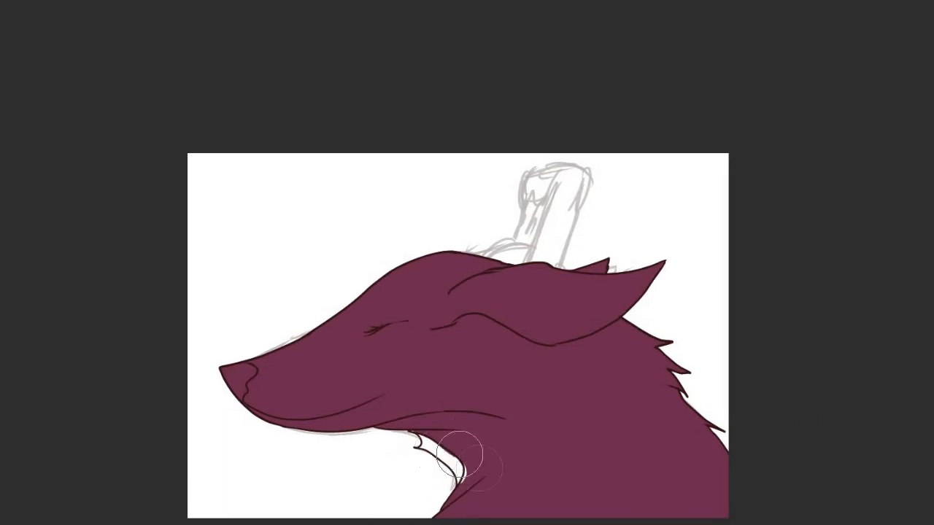
drag(508, 443, 498, 463)
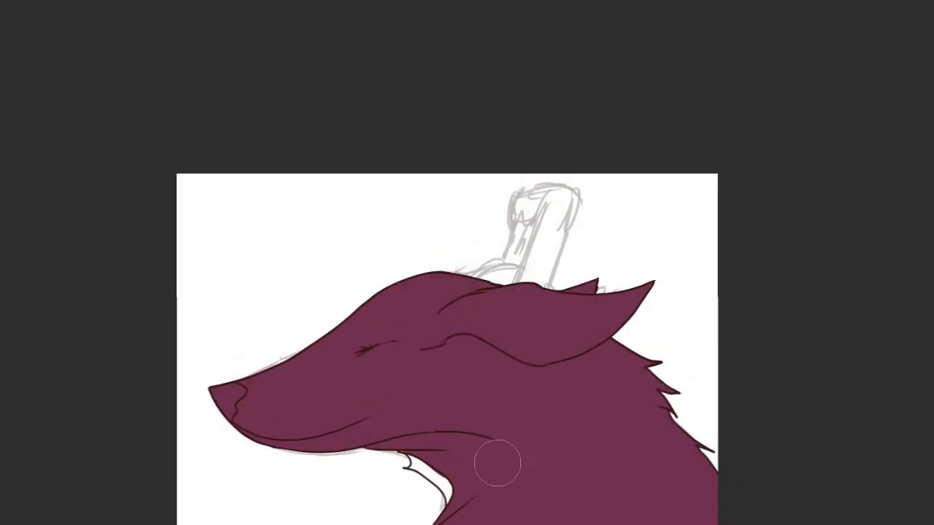
drag(565, 385, 594, 364)
mouse_move(292, 373)
mouse_down()
mouse_move(331, 402)
mouse_move(369, 394)
mouse_move(299, 373)
mouse_move(273, 386)
mouse_move(279, 394)
mouse_up()
key(ctrl+z)
drag(343, 421, 378, 411)
mouse_move(324, 370)
mouse_down()
mouse_move(343, 371)
mouse_move(314, 390)
mouse_move(409, 385)
mouse_move(477, 355)
mouse_move(464, 373)
mouse_move(455, 361)
mouse_up()
drag(381, 380, 440, 378)
drag(510, 383, 562, 367)
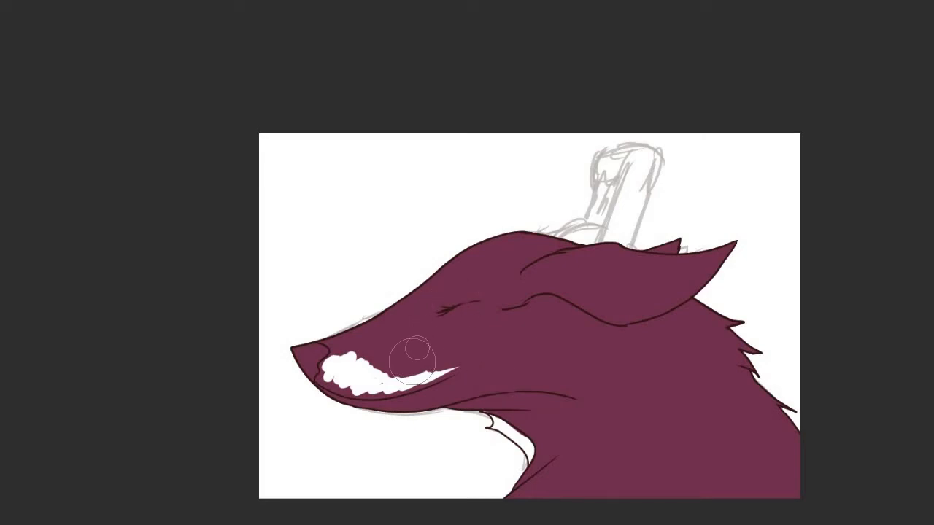
- Blend the white muzzle highlight softly into the plum fur across the snout and cheek up to the eye
mouse_move(330, 365)
mouse_down()
mouse_move(358, 354)
mouse_move(343, 393)
mouse_move(446, 371)
mouse_move(353, 368)
mouse_move(383, 365)
mouse_up()
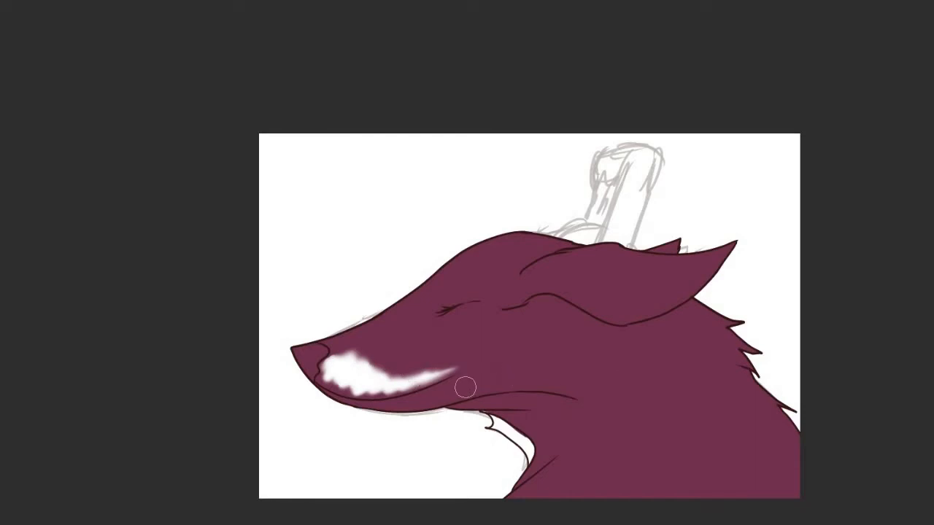
mouse_move(433, 372)
mouse_down()
mouse_move(419, 357)
mouse_move(374, 368)
mouse_move(388, 341)
mouse_up()
mouse_move(410, 378)
mouse_down()
mouse_move(343, 375)
mouse_move(427, 382)
mouse_move(321, 369)
mouse_move(339, 343)
mouse_move(354, 372)
mouse_move(398, 343)
mouse_move(437, 350)
mouse_move(364, 389)
mouse_move(459, 365)
mouse_move(482, 379)
mouse_move(504, 358)
mouse_move(458, 336)
mouse_move(480, 354)
mouse_move(375, 355)
mouse_move(431, 306)
mouse_move(362, 327)
mouse_move(416, 334)
mouse_up()
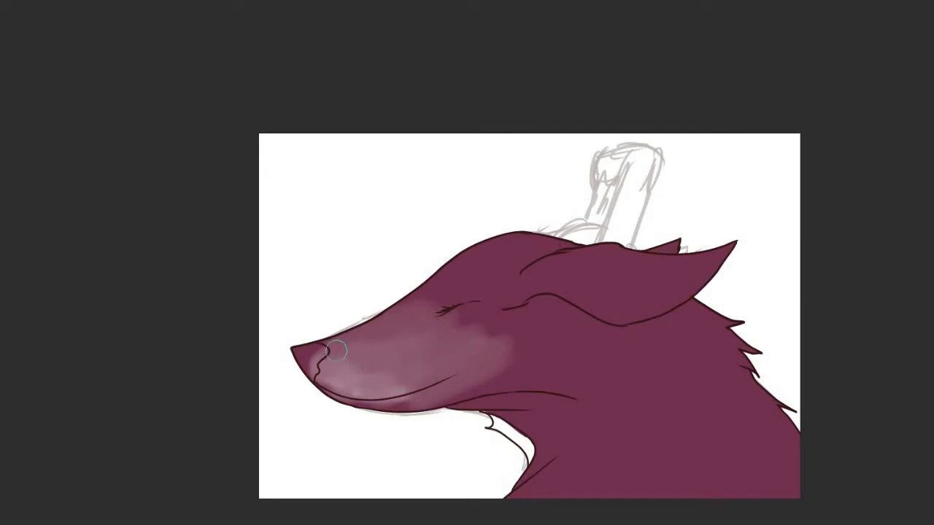
drag(458, 372, 421, 381)
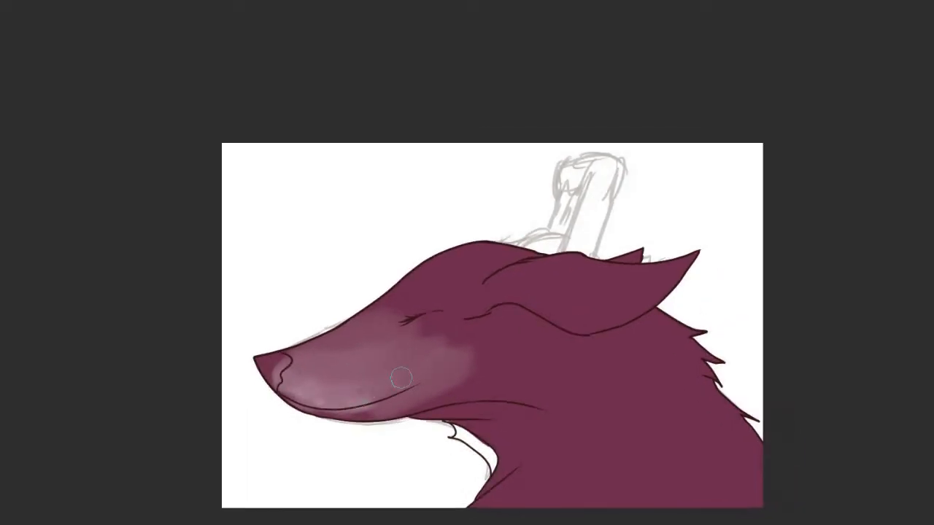
mouse_move(458, 331)
mouse_down()
mouse_move(440, 342)
mouse_move(414, 334)
mouse_move(486, 337)
mouse_move(411, 355)
mouse_move(425, 373)
mouse_up()
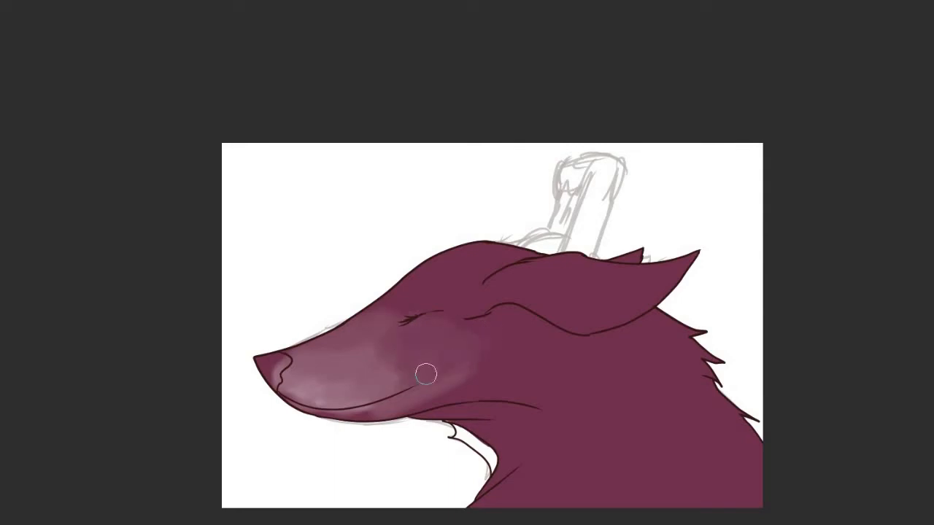
drag(520, 404, 503, 401)
mouse_move(411, 375)
mouse_down()
mouse_move(400, 358)
mouse_move(414, 332)
mouse_up()
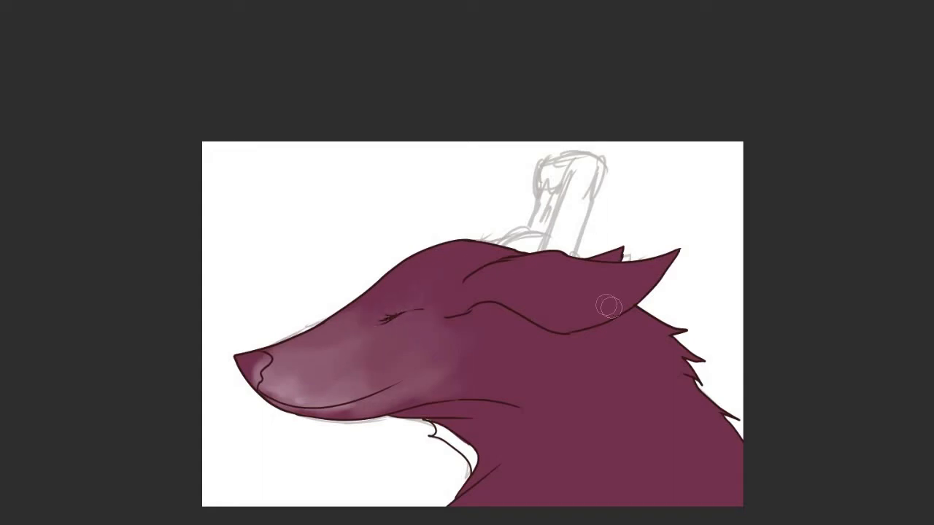
- Paint short white highlight strokes on the forehead and small white fur flicks along the nape and shoulder
key(])
drag(431, 267, 502, 246)
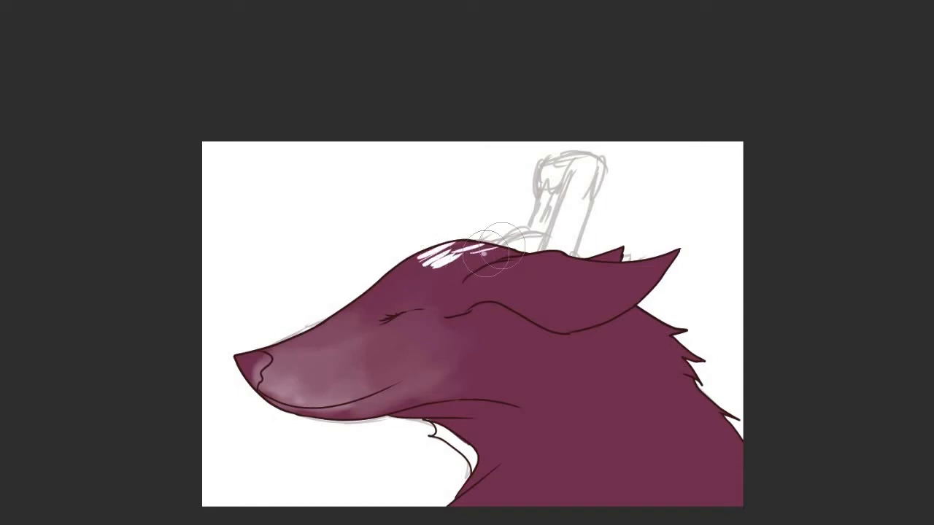
mouse_move(646, 340)
mouse_down()
mouse_move(666, 355)
mouse_move(660, 375)
mouse_up()
mouse_move(672, 413)
mouse_down()
mouse_move(704, 420)
mouse_move(678, 437)
mouse_move(662, 402)
mouse_up()
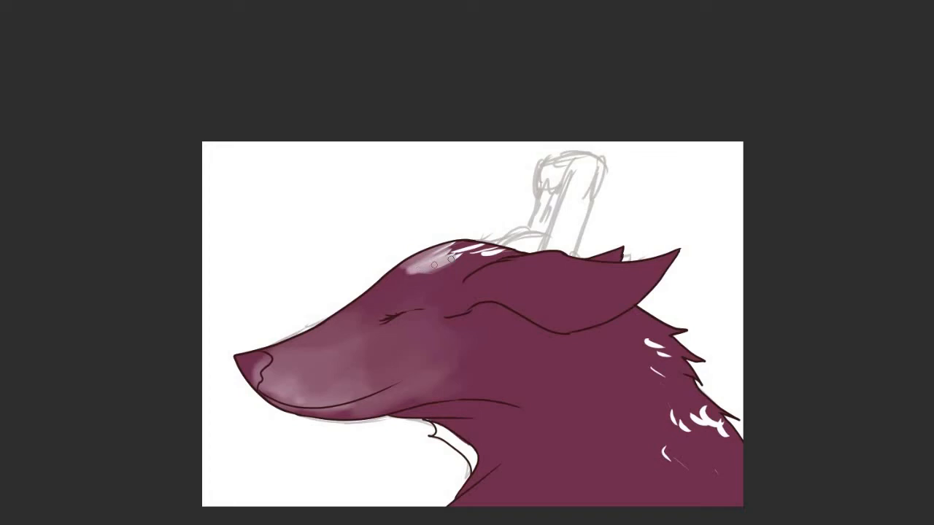
- Blend the forehead highlight smoothly into the fur and smear the nape and shoulder flicks along the fur direction
mouse_move(454, 248)
mouse_down()
mouse_move(496, 248)
mouse_move(455, 265)
mouse_up()
drag(578, 327, 499, 282)
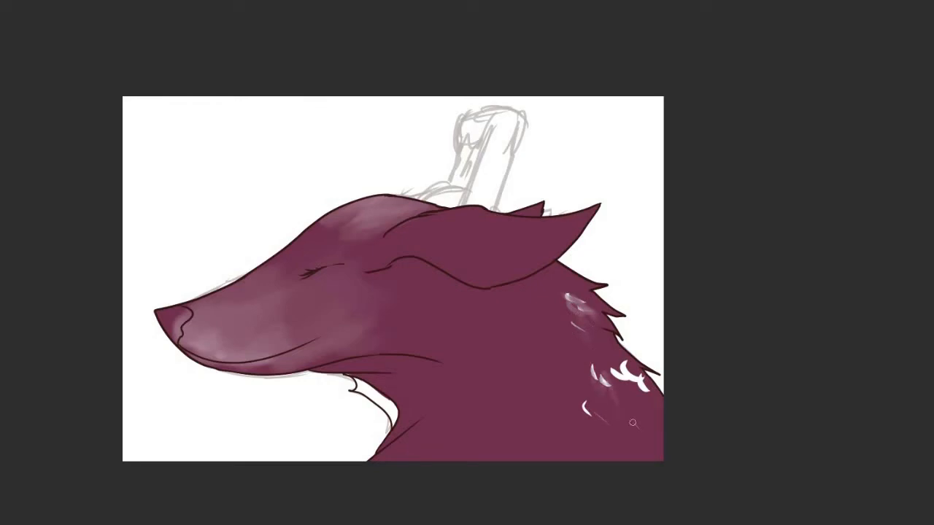
mouse_move(621, 377)
mouse_down()
mouse_move(658, 421)
mouse_move(640, 432)
mouse_up()
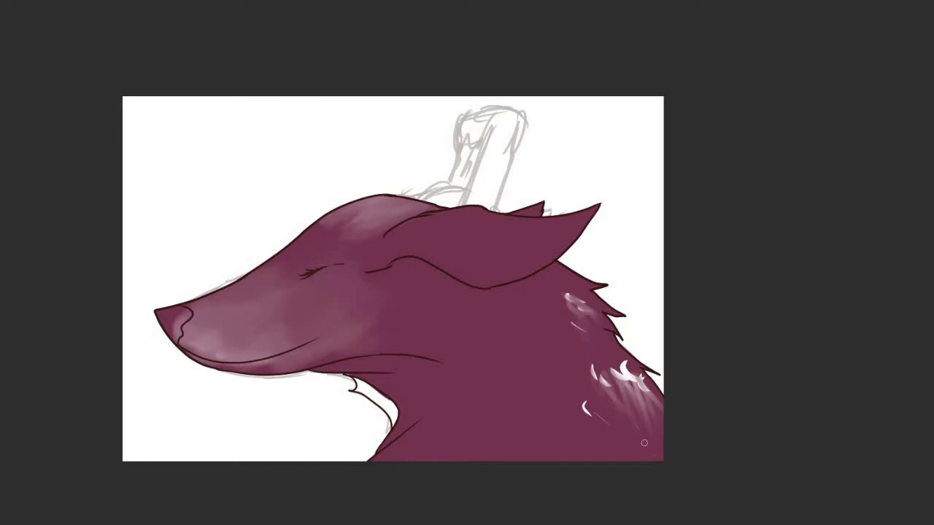
drag(625, 383, 648, 434)
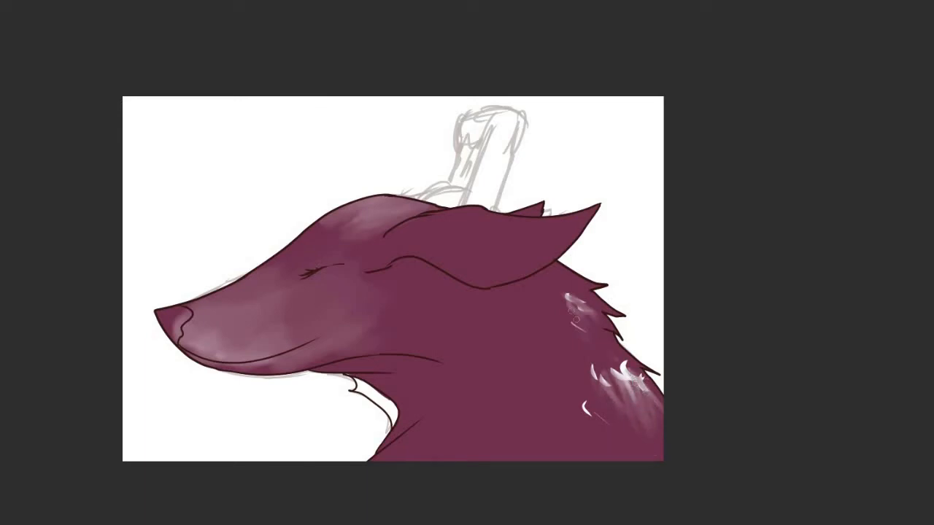
- Paint the nose solid black and leave a small white highlight at its upper tip
mouse_move(561, 412)
mouse_down()
mouse_move(689, 437)
mouse_move(730, 399)
mouse_move(733, 381)
mouse_up()
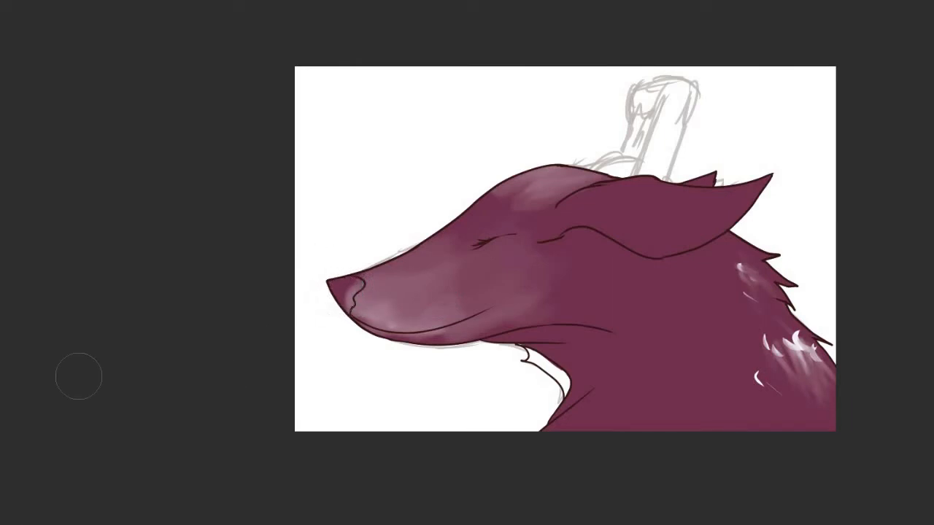
mouse_move(331, 283)
mouse_down()
mouse_move(352, 284)
mouse_move(335, 302)
mouse_move(344, 283)
mouse_move(360, 284)
mouse_up()
key(x)
drag(408, 325, 417, 323)
mouse_move(368, 281)
mouse_down()
mouse_move(356, 308)
mouse_move(364, 277)
mouse_up()
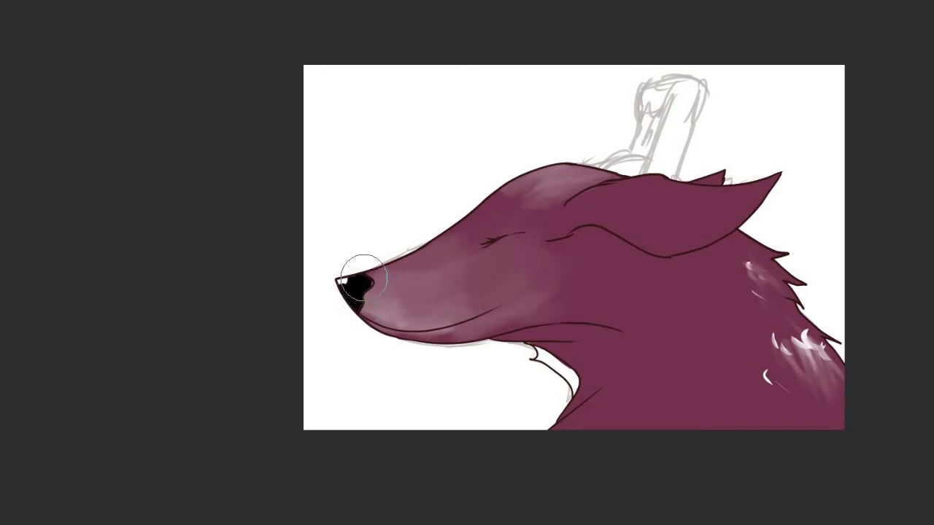
drag(425, 311, 410, 303)
- Paint long white fur streaks across the ear, running back from its base toward the neck
drag(523, 356, 436, 343)
drag(598, 318, 550, 282)
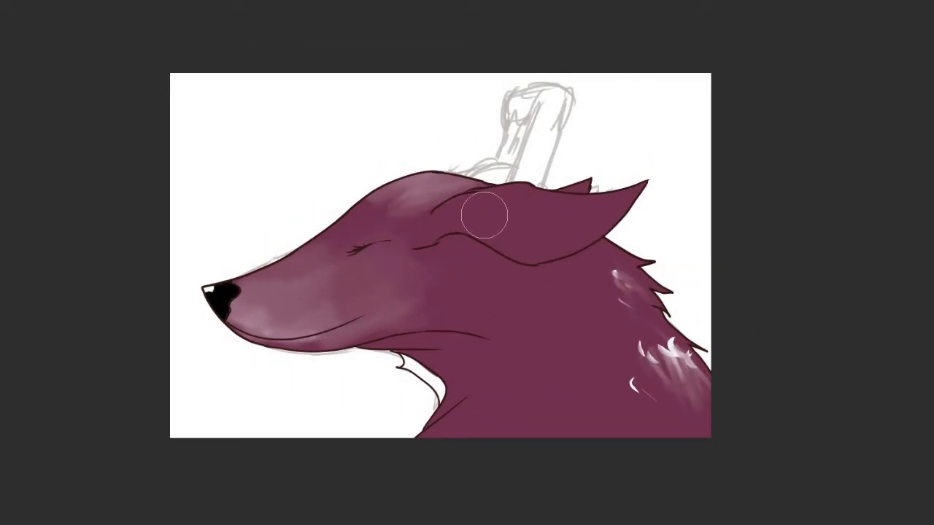
mouse_move(481, 211)
mouse_down()
mouse_move(463, 214)
mouse_move(484, 246)
mouse_move(536, 239)
mouse_move(511, 228)
mouse_move(527, 218)
mouse_move(594, 232)
mouse_move(554, 233)
mouse_move(562, 271)
mouse_move(538, 246)
mouse_move(564, 231)
mouse_move(603, 237)
mouse_up()
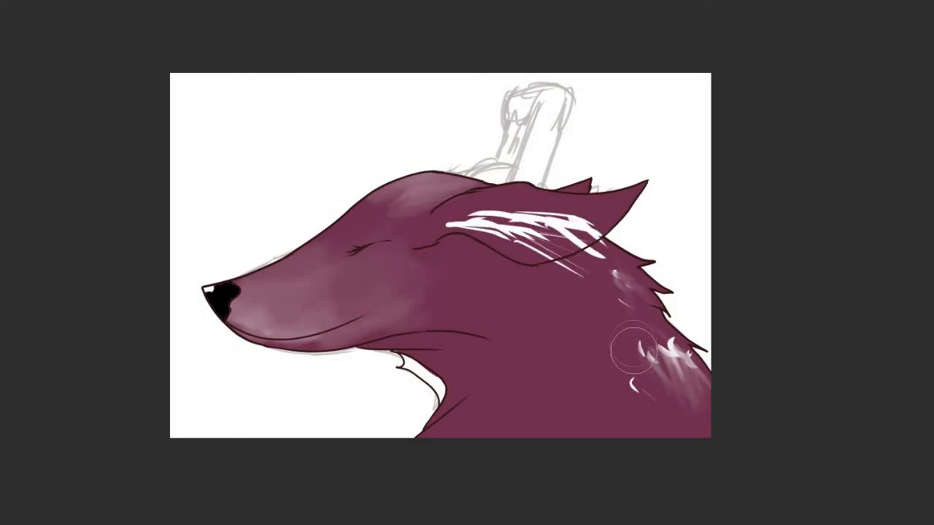
mouse_move(473, 226)
mouse_down()
mouse_move(509, 254)
mouse_move(534, 249)
mouse_move(532, 233)
mouse_move(437, 226)
mouse_up()
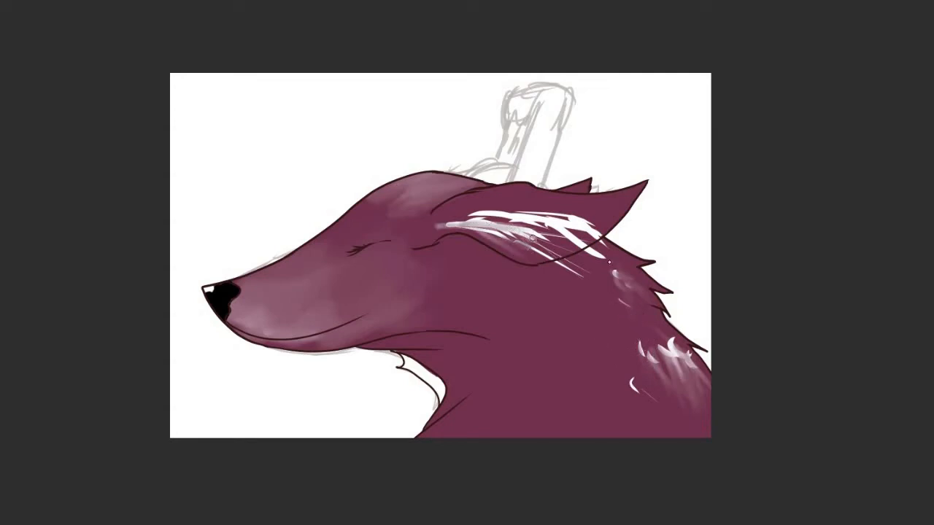
key(ctrl+z)
key(ctrl+z)
key(ctrl+z)
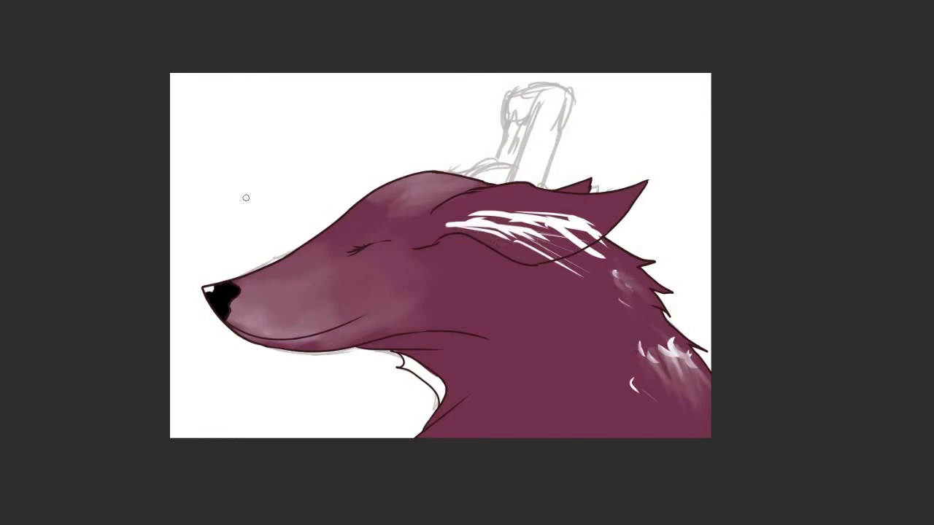
- Blend the white streaks inside the ear so they fade into the plum at its base and lower edge
drag(478, 225, 566, 270)
mouse_move(524, 239)
mouse_down()
mouse_move(578, 278)
mouse_move(563, 260)
mouse_up()
mouse_move(473, 226)
mouse_down()
mouse_move(514, 243)
mouse_move(489, 233)
mouse_move(510, 211)
mouse_move(515, 222)
mouse_up()
mouse_move(446, 219)
mouse_down()
mouse_move(460, 228)
mouse_move(549, 204)
mouse_move(590, 221)
mouse_move(573, 255)
mouse_up()
- Smear the streak ends beyond the ear's lower edge into soft fur tufts on the neck
mouse_move(599, 227)
mouse_down()
mouse_move(547, 267)
mouse_move(552, 280)
mouse_move(591, 250)
mouse_move(610, 259)
mouse_move(621, 270)
mouse_move(613, 278)
mouse_move(627, 322)
mouse_up()
drag(616, 282, 626, 275)
mouse_move(601, 283)
mouse_down()
mouse_move(599, 275)
mouse_move(586, 286)
mouse_move(611, 288)
mouse_move(606, 263)
mouse_move(559, 292)
mouse_move(571, 281)
mouse_move(567, 338)
mouse_up()
drag(550, 273, 581, 358)
drag(551, 260, 578, 299)
- Blend the white flicks on the nape and shoulder into soft, layered fur highlights
mouse_move(635, 374)
mouse_down()
mouse_move(655, 406)
mouse_move(651, 421)
mouse_up()
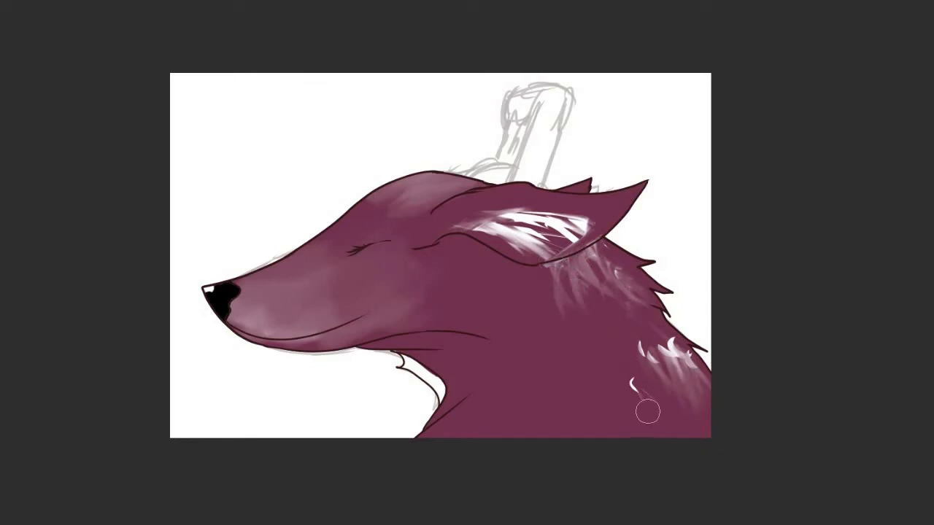
mouse_move(629, 388)
mouse_down()
mouse_move(650, 424)
mouse_move(669, 423)
mouse_move(639, 391)
mouse_move(666, 401)
mouse_up()
drag(643, 349, 680, 386)
drag(670, 338, 696, 375)
drag(633, 330, 683, 376)
drag(617, 310, 693, 380)
drag(652, 332, 752, 438)
drag(658, 285, 702, 310)
mouse_move(631, 270)
mouse_down()
mouse_move(679, 293)
mouse_move(695, 289)
mouse_move(706, 340)
mouse_up()
mouse_move(705, 291)
mouse_down()
mouse_move(700, 305)
mouse_move(629, 344)
mouse_up()
mouse_move(689, 317)
mouse_down()
mouse_move(592, 363)
mouse_move(634, 374)
mouse_up()
drag(654, 334, 597, 349)
drag(667, 361, 623, 357)
mouse_move(630, 295)
mouse_down()
mouse_move(610, 325)
mouse_move(593, 309)
mouse_move(668, 276)
mouse_move(643, 292)
mouse_move(651, 290)
mouse_move(651, 369)
mouse_move(598, 280)
mouse_move(606, 215)
mouse_up()
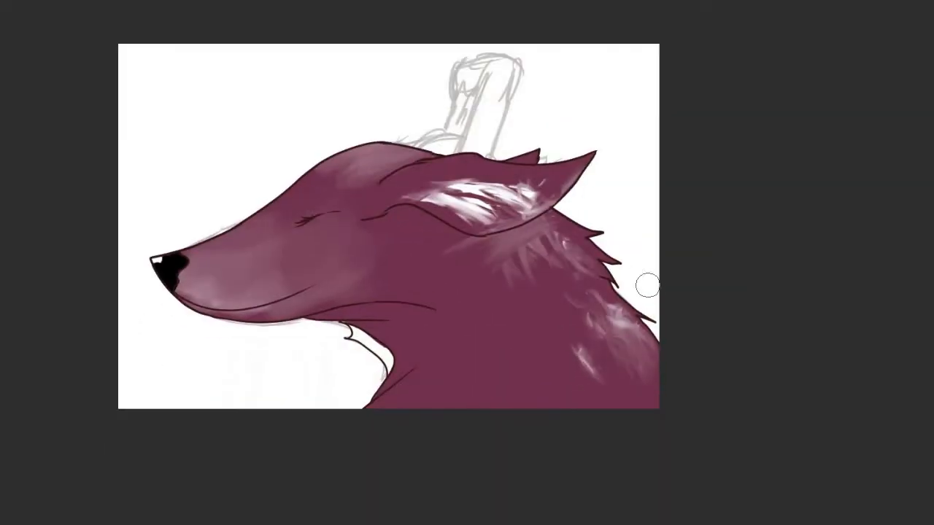
- Select the area surrounding the headphones' line art and invert the selection to isolate the headphones' silhouette
mouse_move(694, 313)
mouse_down()
mouse_move(643, 333)
mouse_move(626, 360)
mouse_move(637, 371)
mouse_move(631, 396)
mouse_up()
scroll(618, 344, down, 3)
scroll(604, 352, up, 6)
drag(553, 369, 559, 396)
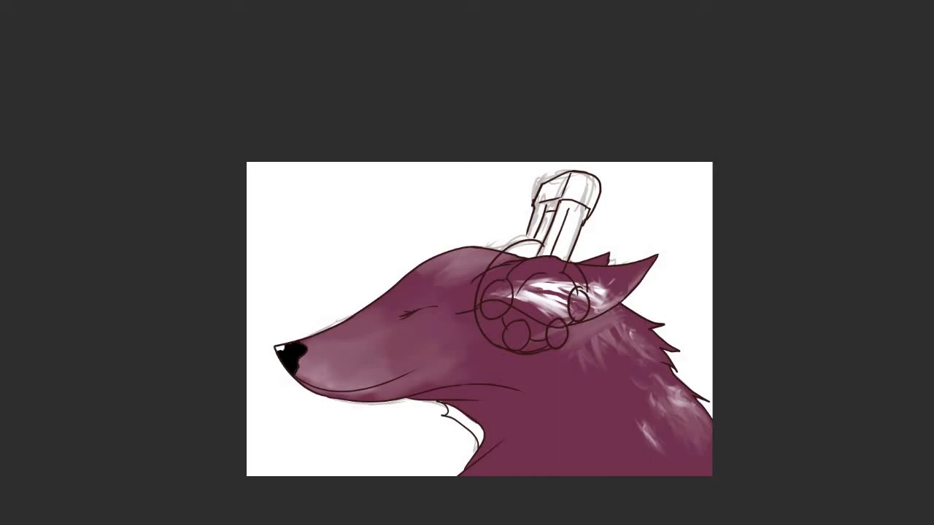
click(502, 239)
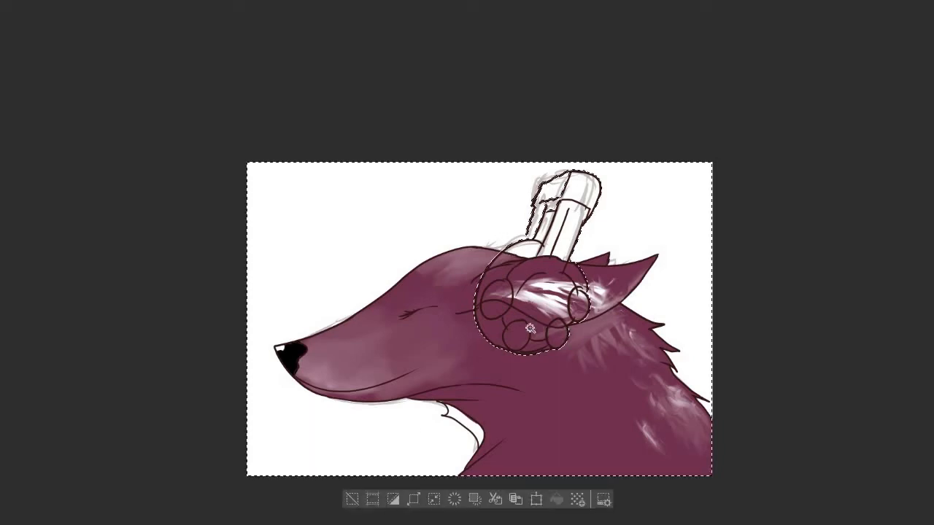
click(395, 499)
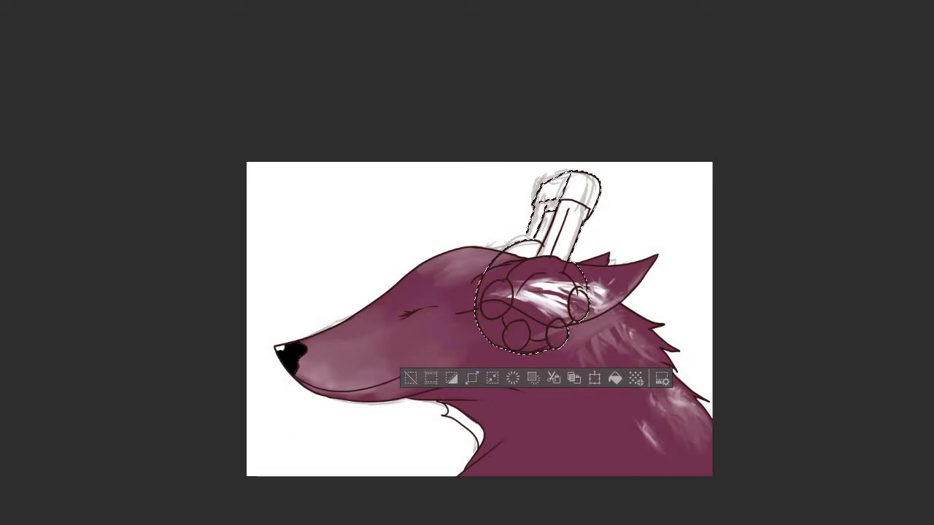
- Fill the headphones' silhouette with flat teal blue, deselect, and brush the same colour over the unfilled rear of the headband
click(615, 377)
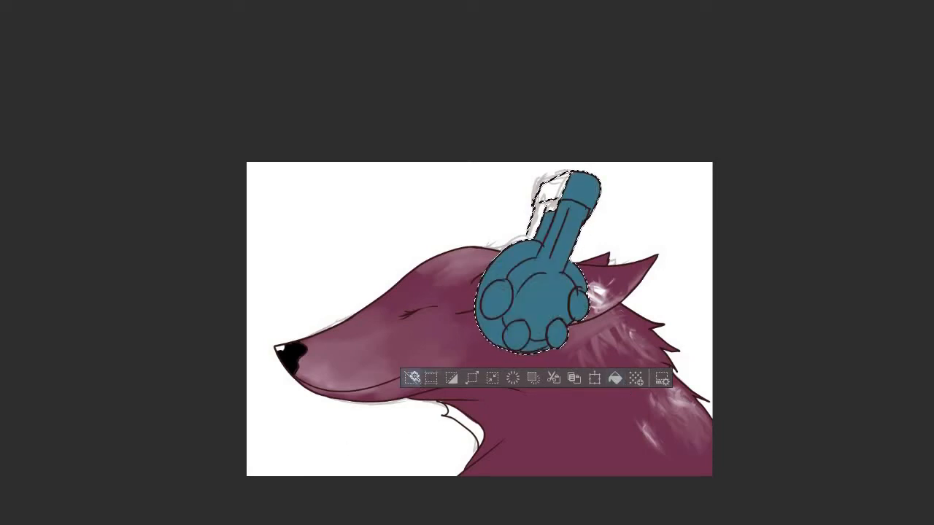
click(410, 378)
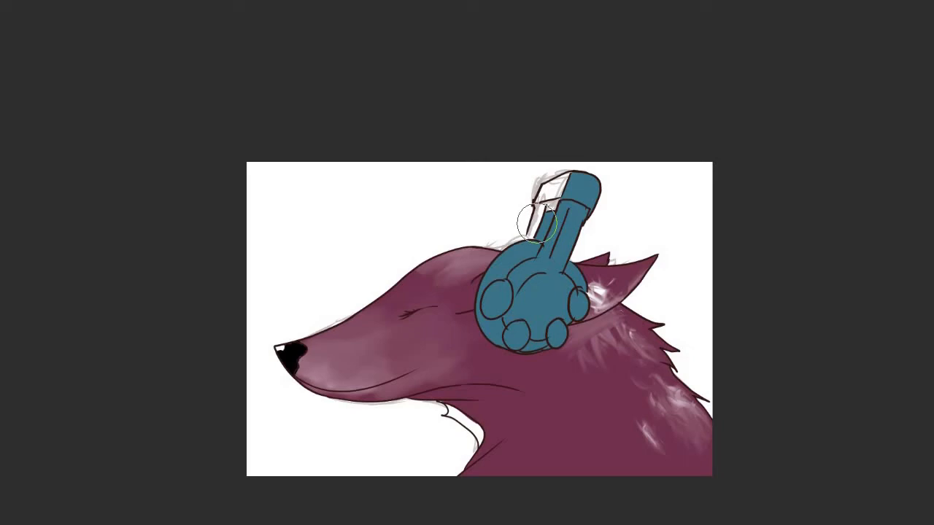
mouse_move(537, 224)
mouse_down()
mouse_move(558, 183)
mouse_move(527, 228)
mouse_move(534, 217)
mouse_move(519, 245)
mouse_move(526, 252)
mouse_up()
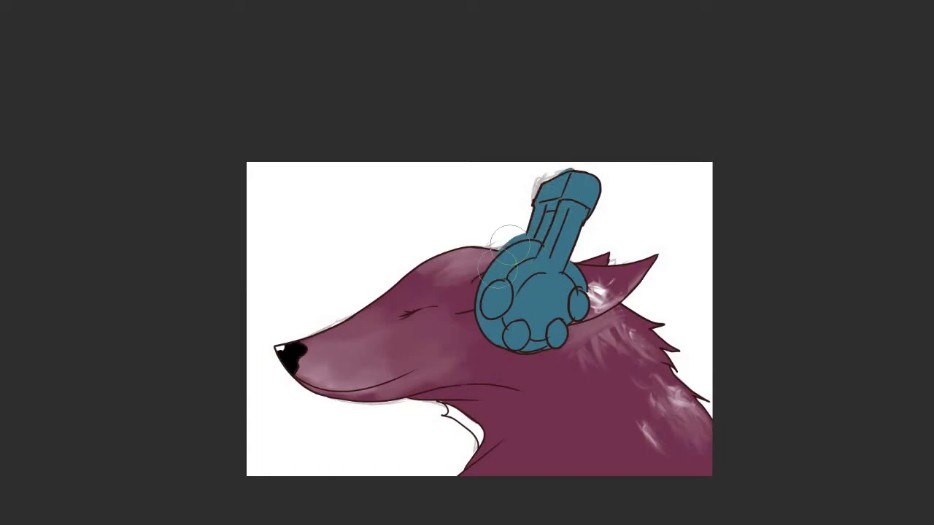
mouse_move(572, 299)
mouse_down()
mouse_move(575, 283)
mouse_move(596, 284)
mouse_up()
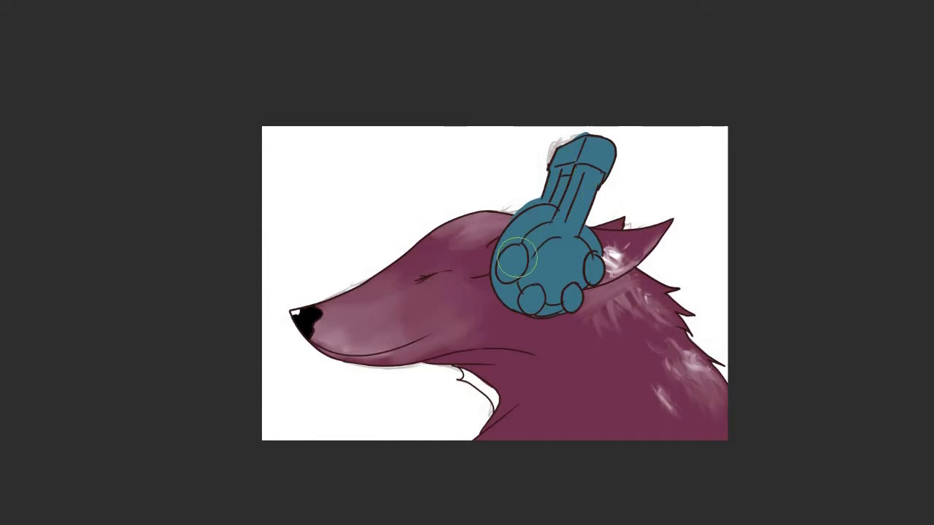
- Paint the ear cup's centre white and the four small ovals around it solid black
mouse_move(546, 251)
mouse_down()
mouse_move(558, 266)
mouse_move(555, 255)
mouse_move(551, 274)
mouse_move(552, 248)
mouse_move(565, 259)
mouse_move(558, 244)
mouse_move(558, 276)
mouse_up()
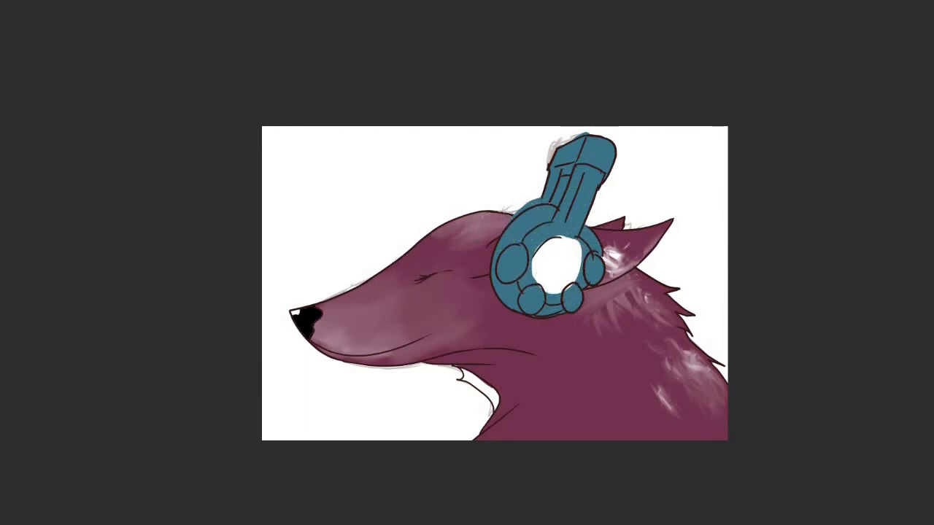
mouse_move(513, 256)
mouse_down()
mouse_move(507, 260)
mouse_move(522, 251)
mouse_move(505, 263)
mouse_move(520, 248)
mouse_move(506, 275)
mouse_move(506, 256)
mouse_move(502, 271)
mouse_up()
key(ctrl+z)
mouse_move(525, 305)
mouse_down()
mouse_move(533, 308)
mouse_move(536, 287)
mouse_move(539, 300)
mouse_move(522, 312)
mouse_move(538, 298)
mouse_move(577, 299)
mouse_move(594, 264)
mouse_move(597, 278)
mouse_up()
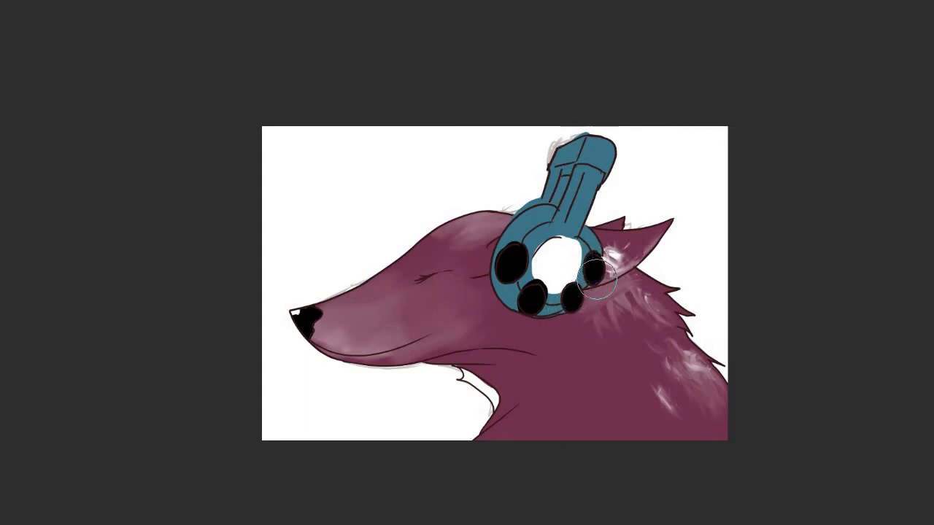
- Paint a small white oval inside each of the four black pads on the ear cup
mouse_move(517, 254)
mouse_down()
mouse_move(516, 266)
mouse_move(521, 259)
mouse_up()
mouse_move(535, 291)
mouse_down()
mouse_move(533, 299)
mouse_move(577, 294)
mouse_up()
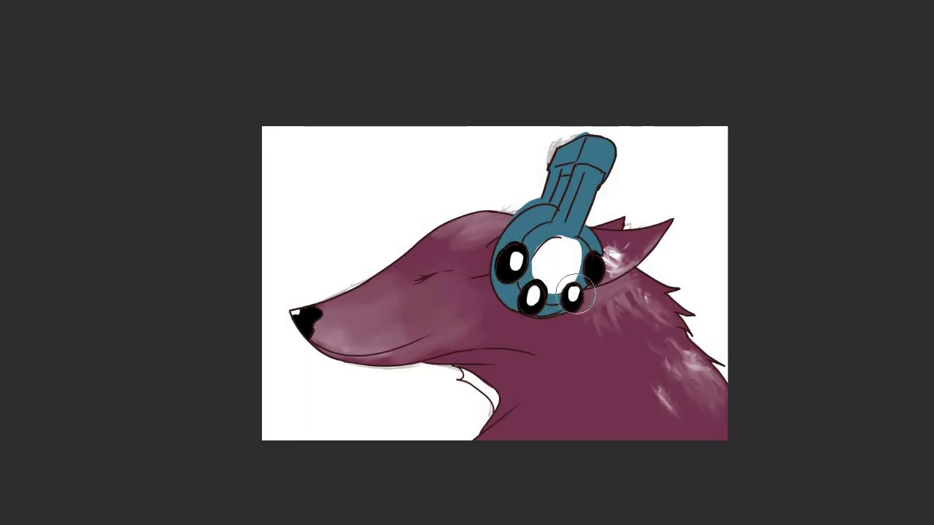
drag(597, 260, 595, 268)
drag(584, 311, 621, 336)
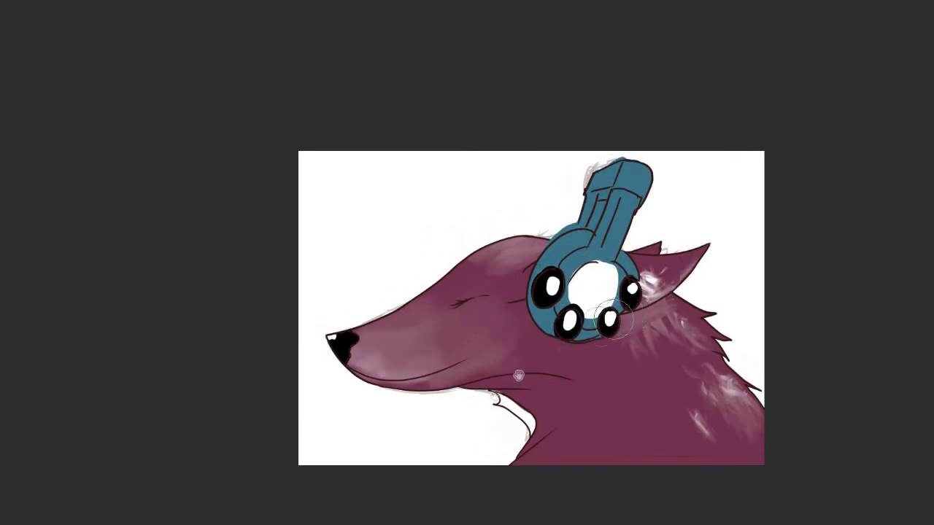
drag(518, 376, 534, 372)
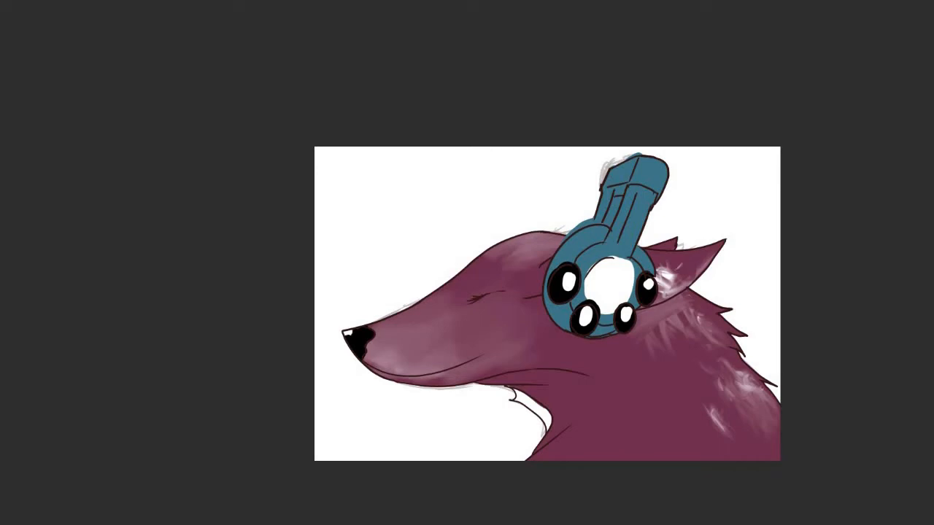
- Paint the headband's front and rear arms light blue between the ear cup and the top piece
mouse_move(641, 179)
mouse_down()
mouse_move(629, 232)
mouse_move(646, 196)
mouse_move(620, 240)
mouse_move(617, 190)
mouse_move(649, 219)
mouse_move(635, 193)
mouse_move(643, 200)
mouse_up()
drag(362, 301, 379, 294)
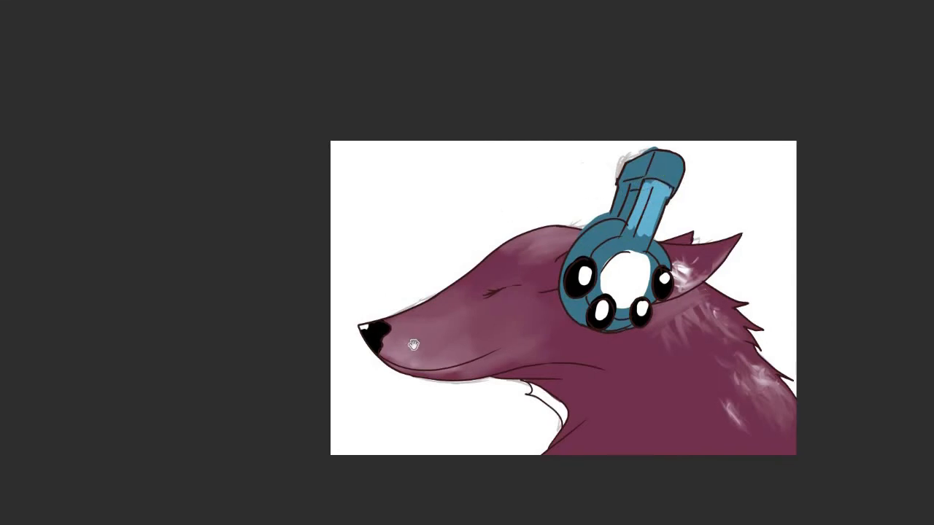
drag(413, 345, 388, 341)
mouse_move(581, 202)
mouse_down()
mouse_move(602, 188)
mouse_move(589, 213)
mouse_move(598, 185)
mouse_move(601, 195)
mouse_up()
key(ctrl+z)
mouse_move(655, 205)
mouse_down()
mouse_move(604, 206)
mouse_move(586, 187)
mouse_move(580, 217)
mouse_move(558, 213)
mouse_move(579, 226)
mouse_up()
mouse_move(599, 264)
mouse_down()
mouse_move(586, 256)
mouse_move(535, 261)
mouse_up()
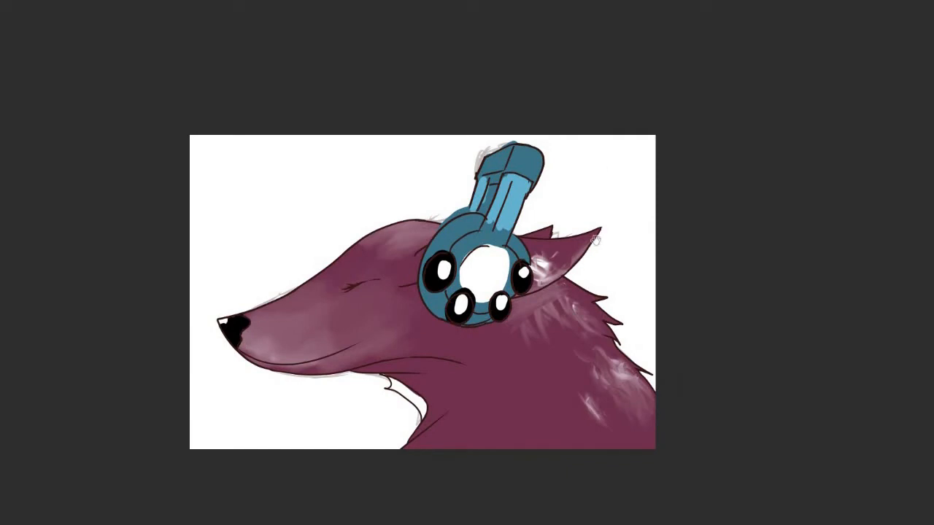
mouse_move(514, 218)
mouse_down()
mouse_move(513, 229)
mouse_move(487, 205)
mouse_move(484, 230)
mouse_up()
drag(513, 311, 521, 314)
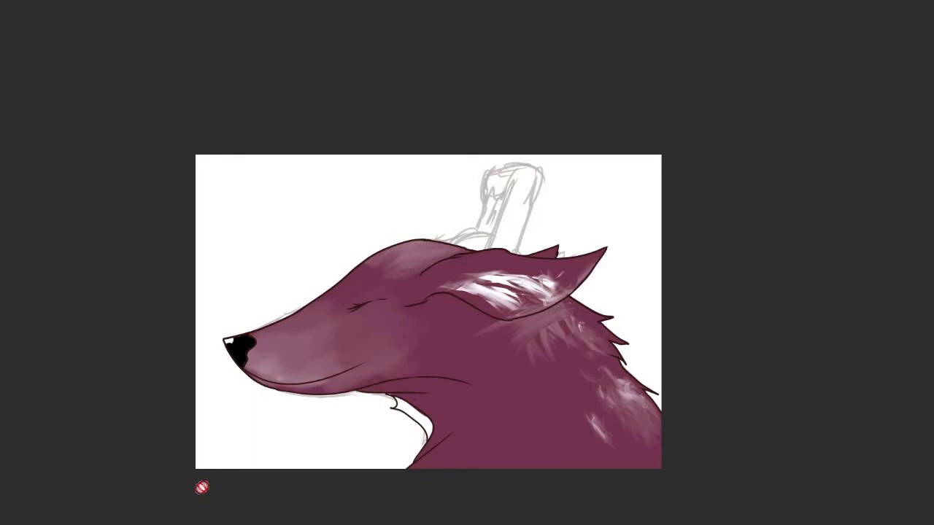
- Create a new animation timeline named Timeline 1 at 20 fps with a playback time of 60
click(168, 522)
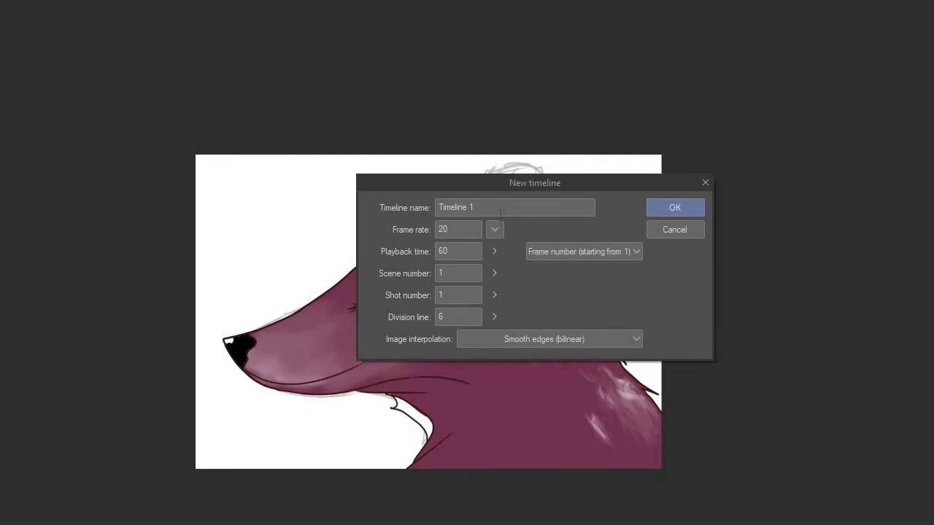
click(495, 230)
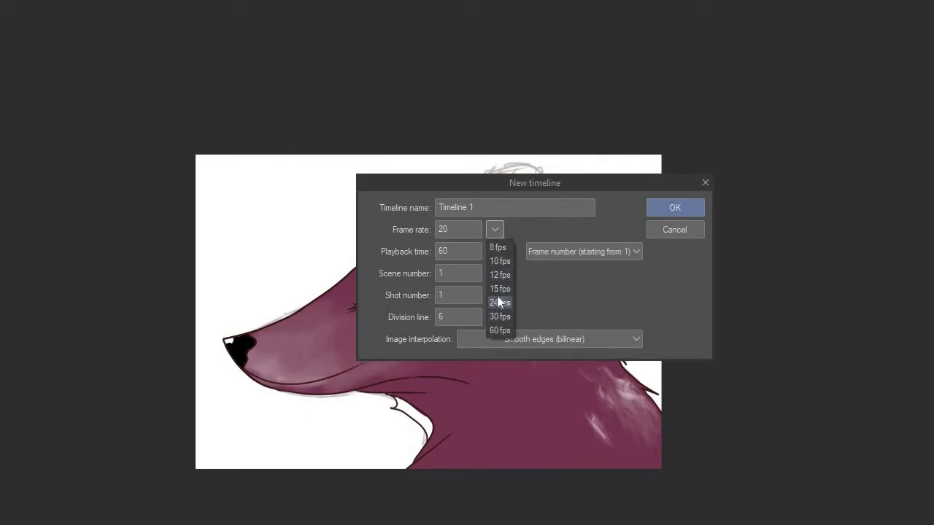
click(458, 233)
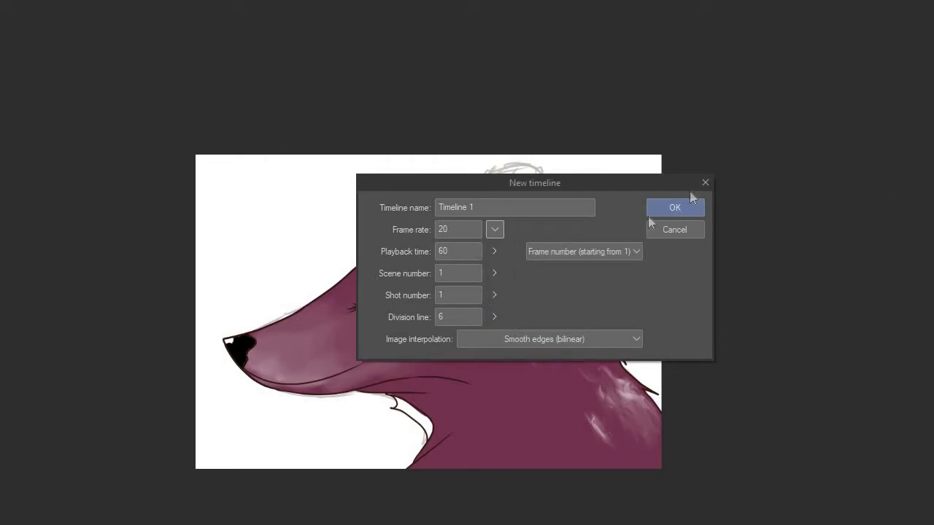
click(680, 208)
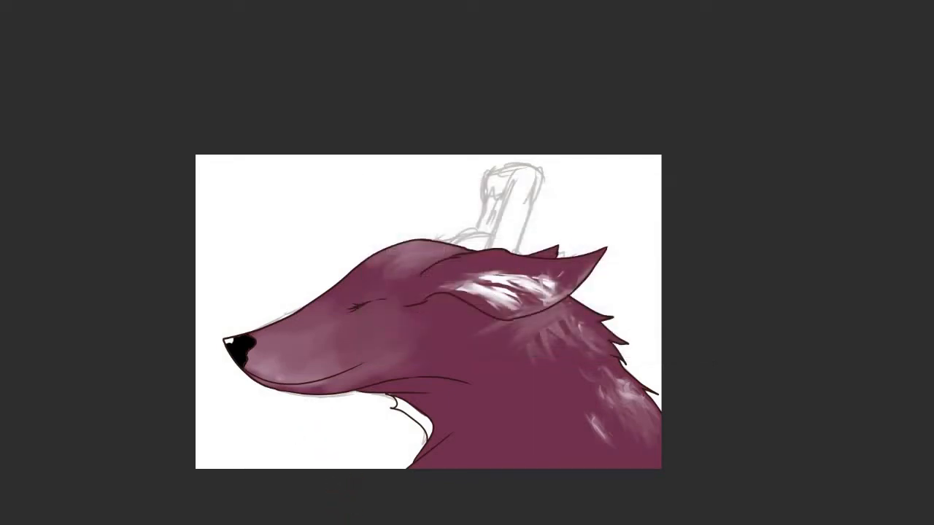
- Assign layer 1 as the cel for the animation's first drawing
drag(387, 391, 451, 359)
scroll(401, 394, up, 2)
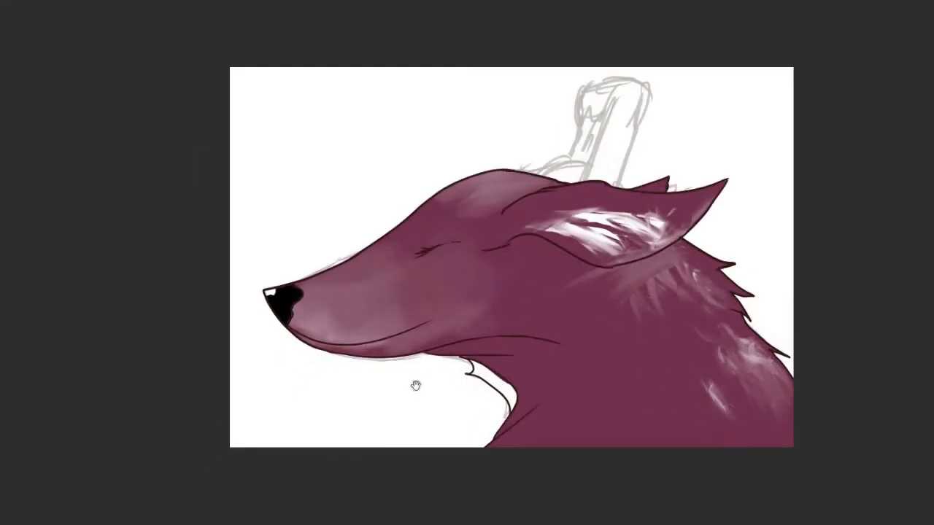
drag(415, 386, 427, 378)
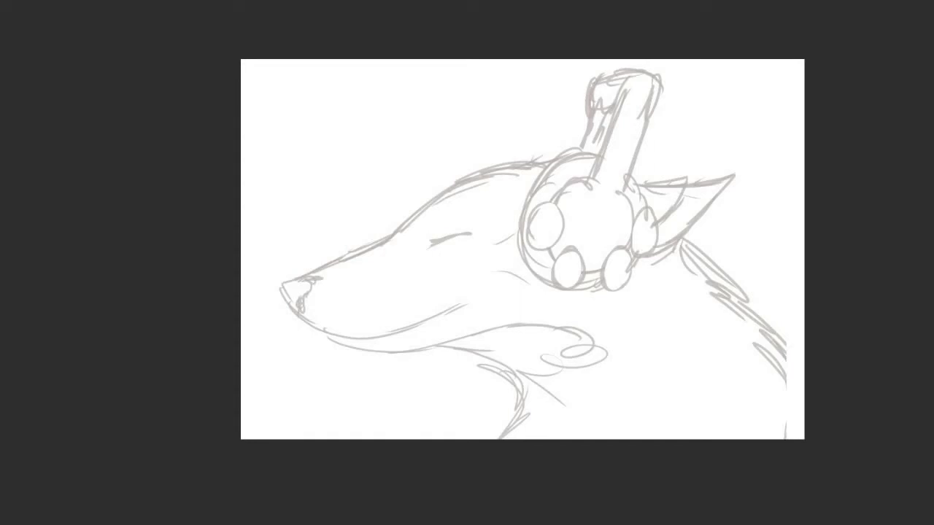
click(484, 214)
click(390, 454)
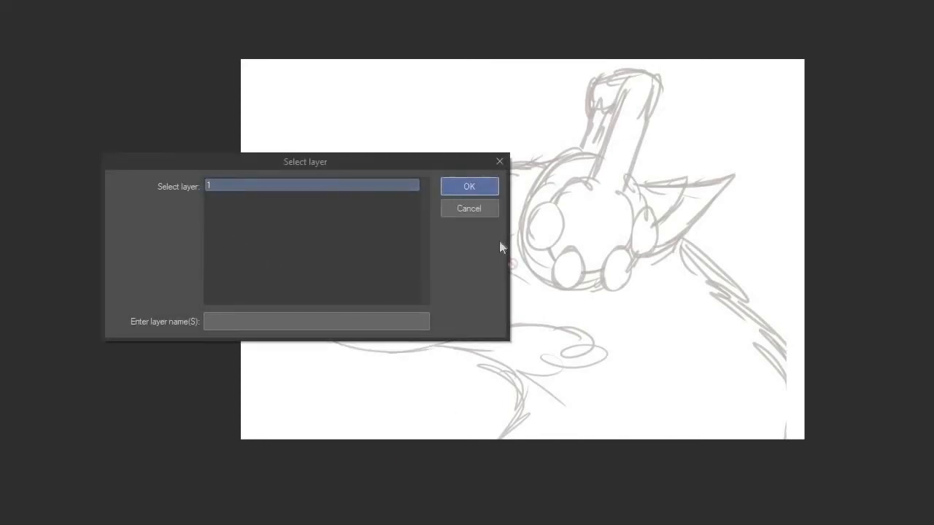
key(Return)
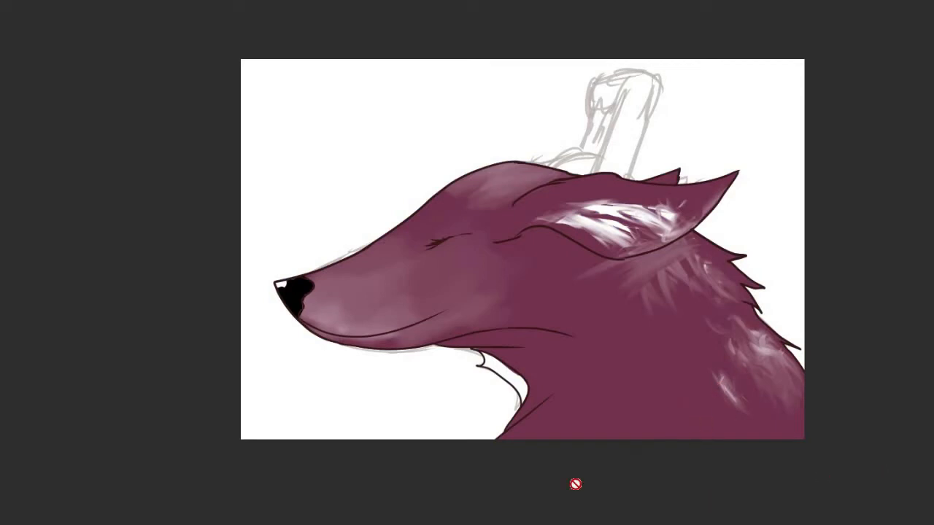
- Assign layer 2 as the cel on a further timeline frame
click(288, 521)
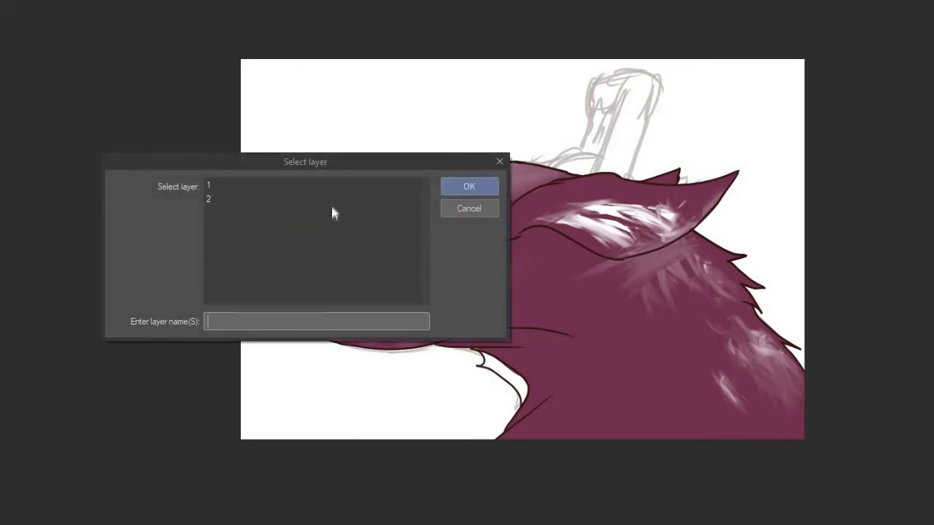
click(332, 199)
click(486, 187)
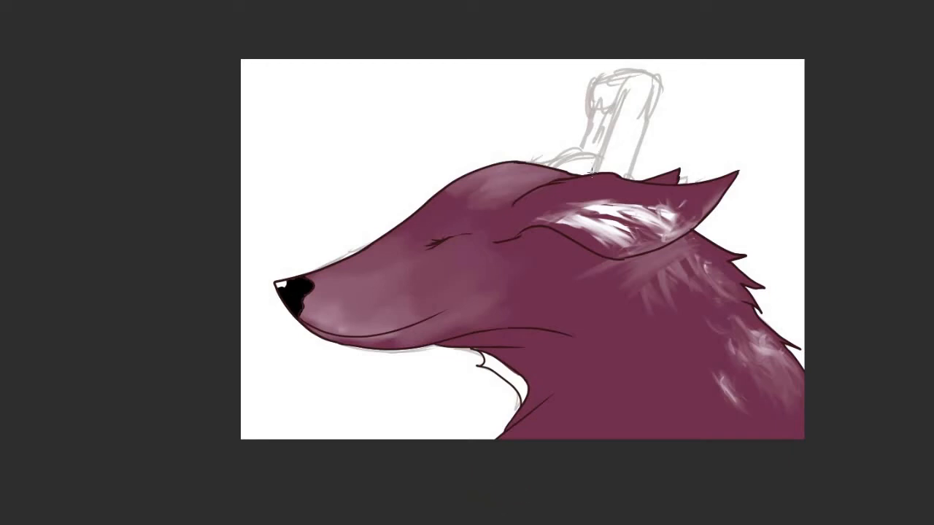
- Lasso the wolf's head and ears on the cel, extending the selection to cover the notch behind the cheek
mouse_move(684, 126)
mouse_down()
mouse_move(634, 118)
mouse_move(362, 146)
mouse_up()
mouse_move(215, 377)
mouse_down()
mouse_move(467, 375)
mouse_move(526, 338)
mouse_move(571, 332)
mouse_up()
mouse_move(576, 288)
mouse_down()
mouse_move(540, 253)
mouse_move(600, 267)
mouse_move(769, 244)
mouse_move(671, 73)
mouse_move(629, 123)
mouse_up()
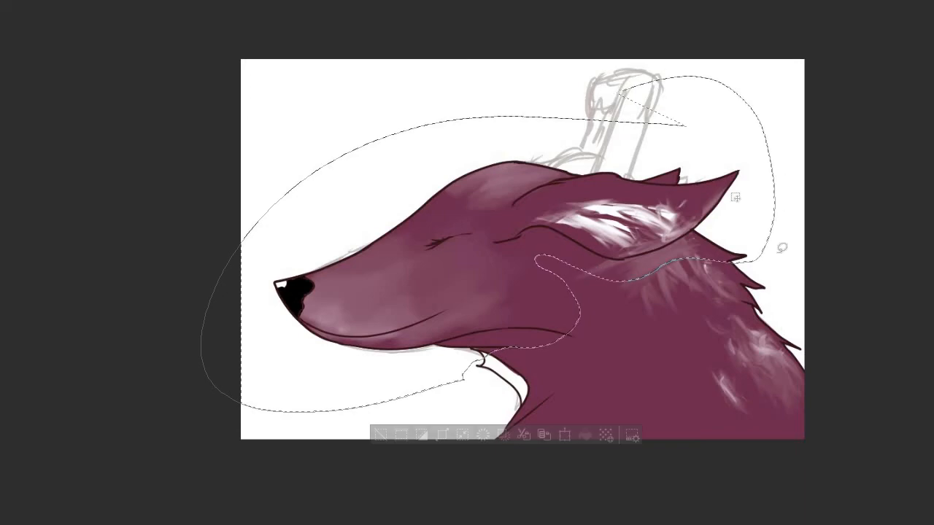
drag(618, 369, 605, 383)
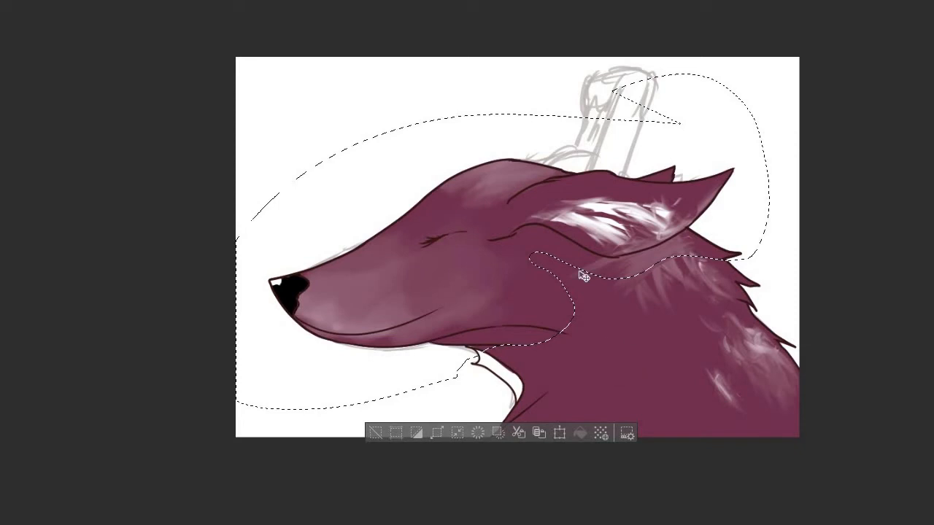
key(ctrl+t)
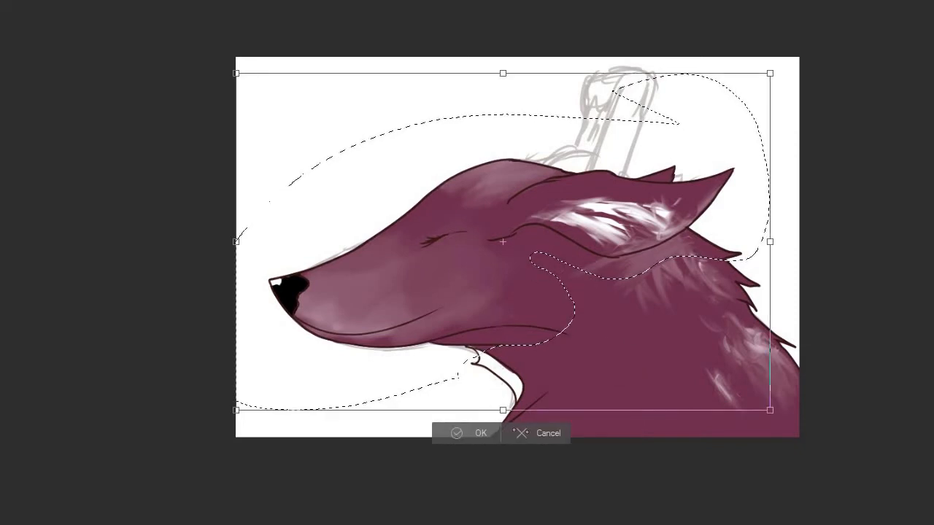
key(Escape)
mouse_move(545, 325)
mouse_down()
mouse_move(517, 223)
mouse_move(546, 326)
mouse_up()
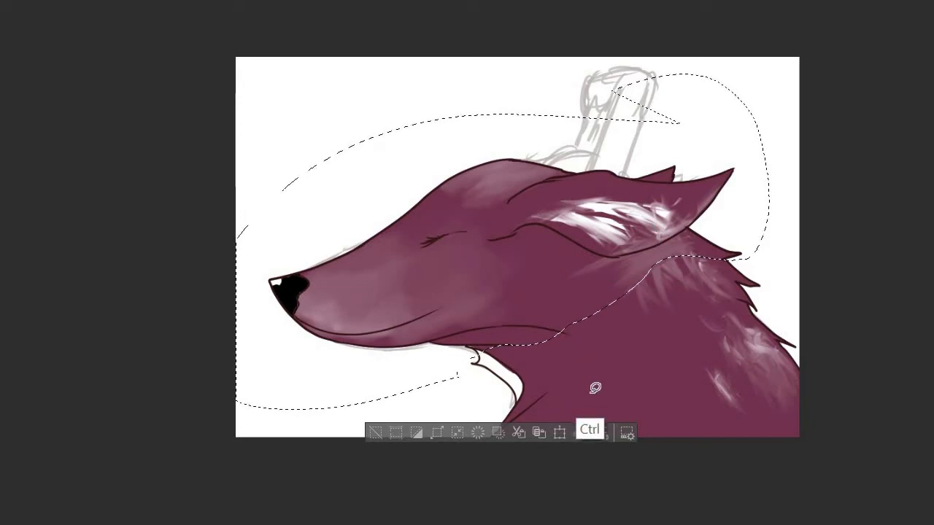
key(ctrl+t)
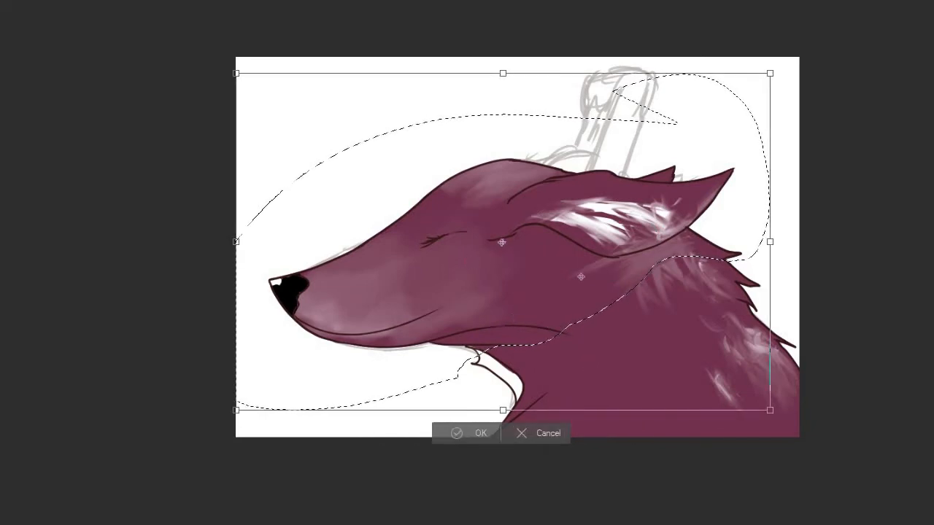
key(Escape)
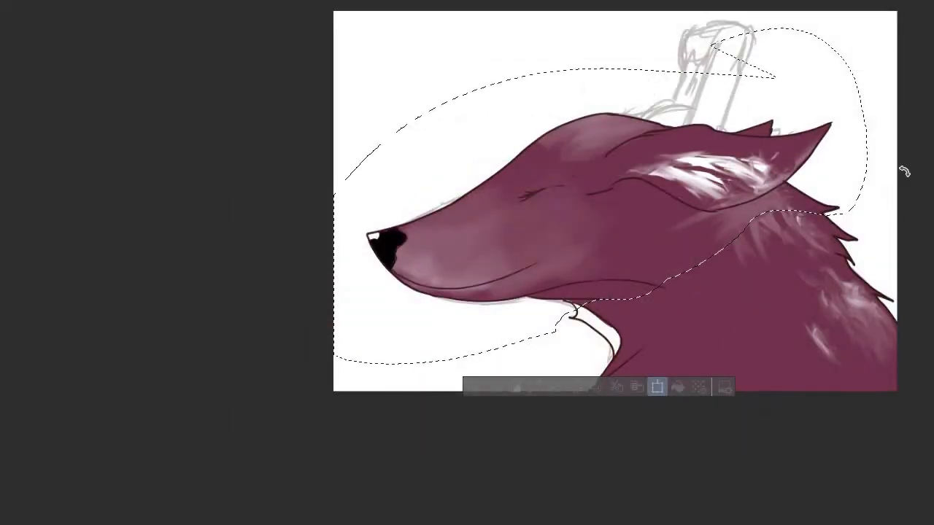
key(ctrl+t)
drag(276, 281, 260, 390)
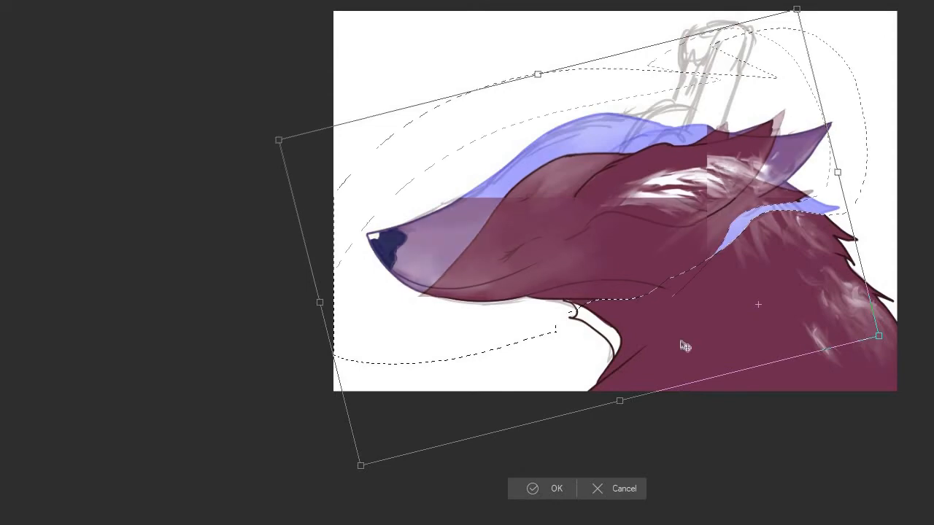
key(Return)
drag(682, 322, 409, 365)
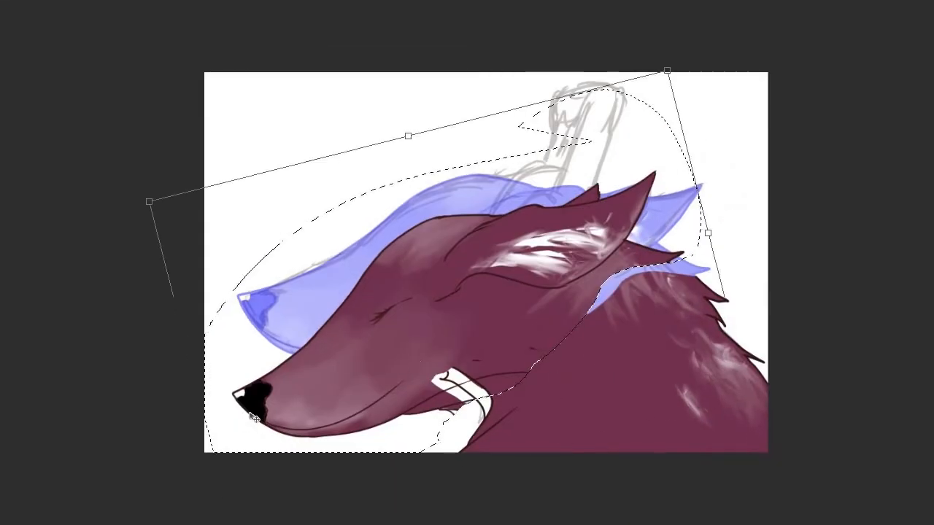
key(ctrl+z)
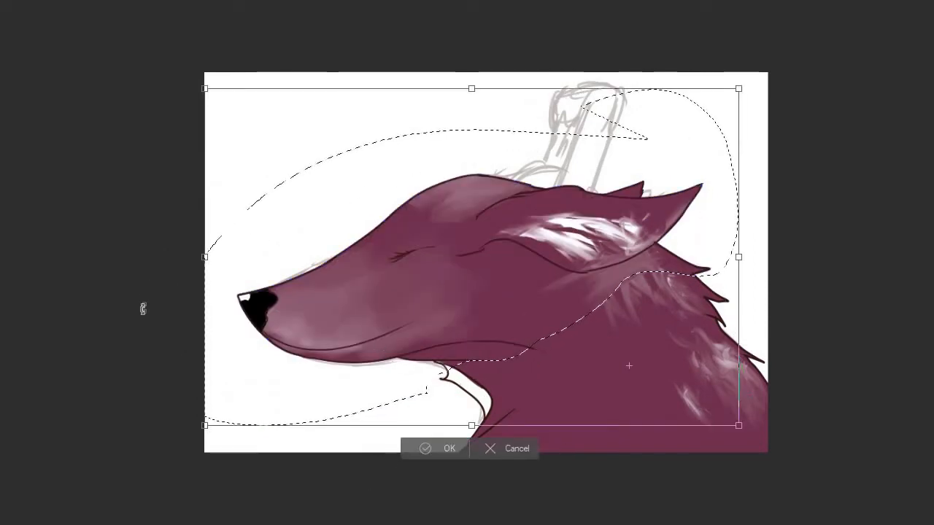
- Rotate the selected head slightly so the muzzle tips downward around a pivot in the neck, apply the transform, and deselect
drag(142, 309, 142, 350)
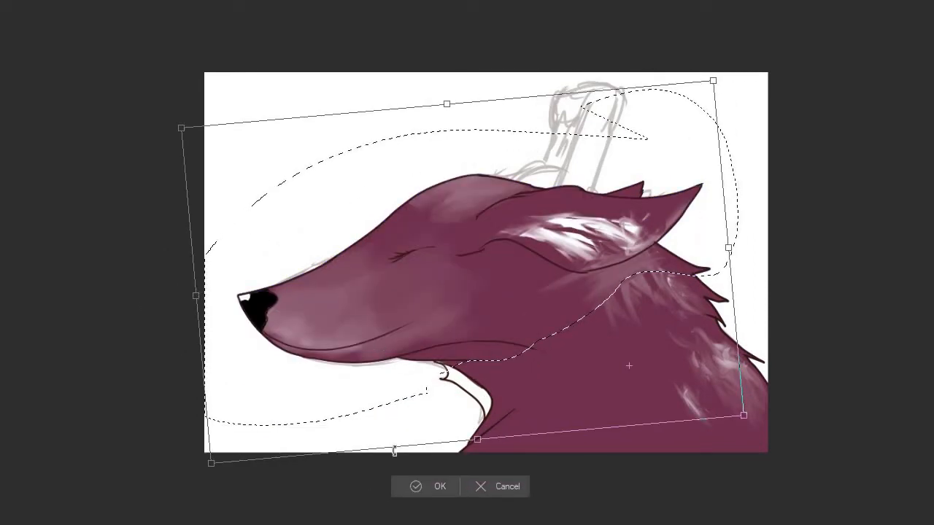
key(Return)
drag(514, 388, 539, 399)
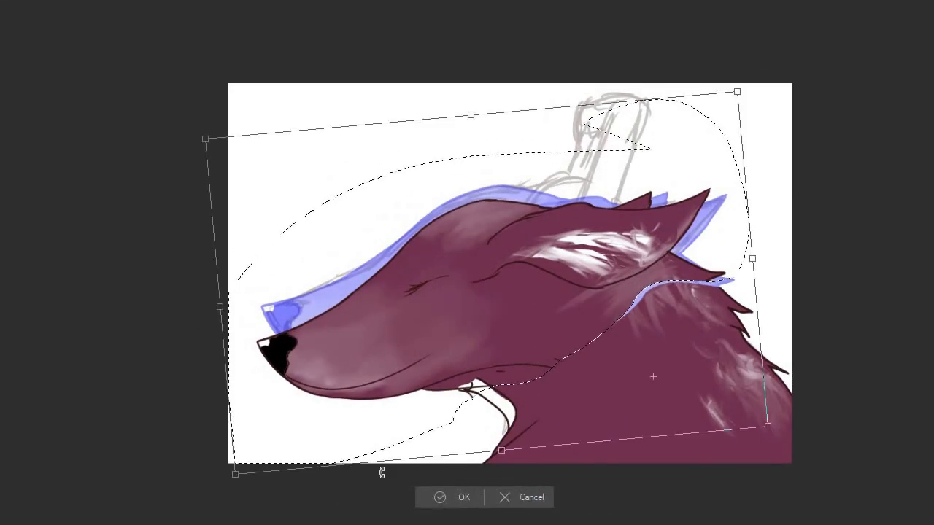
click(442, 500)
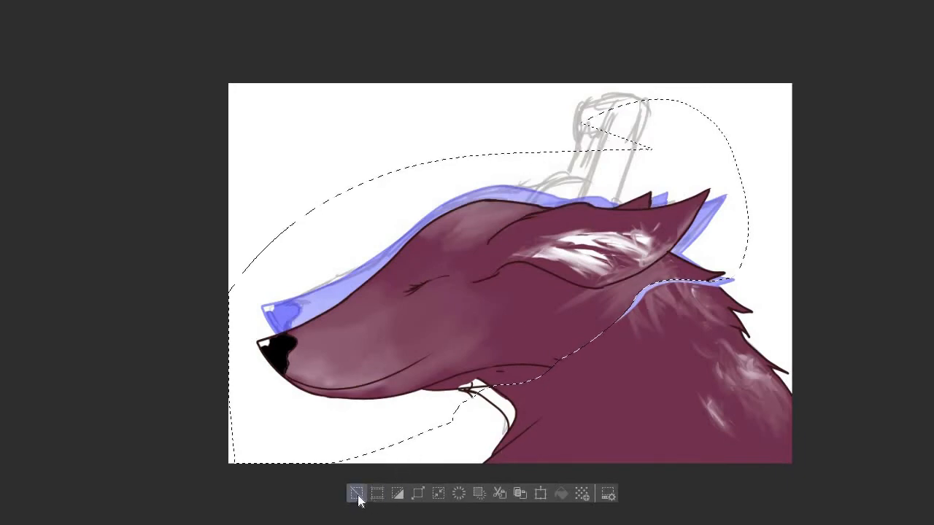
click(356, 494)
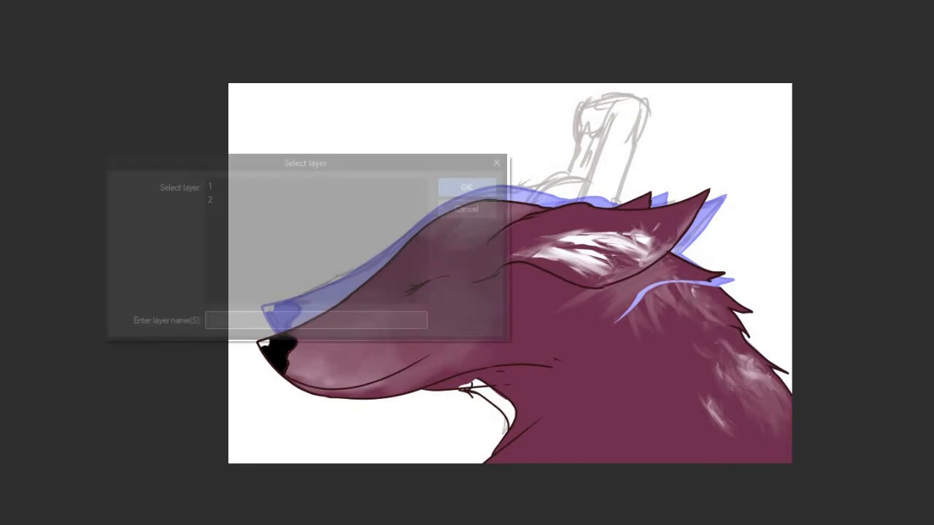
- Assign layer 1 as the cel on another timeline frame
click(324, 198)
click(328, 186)
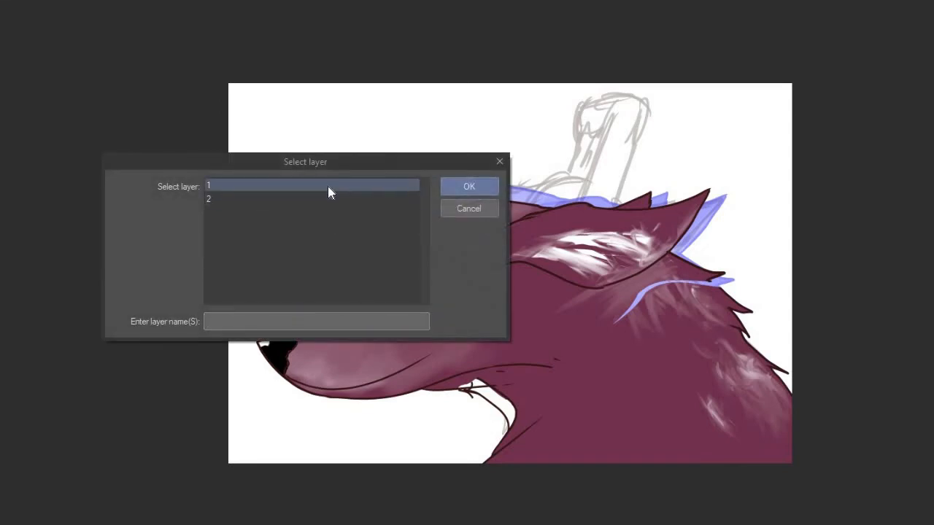
click(445, 184)
- On the lowered-head cel, paint and blend fur colour over the curved white gap across the neck behind the ear
key(Right)
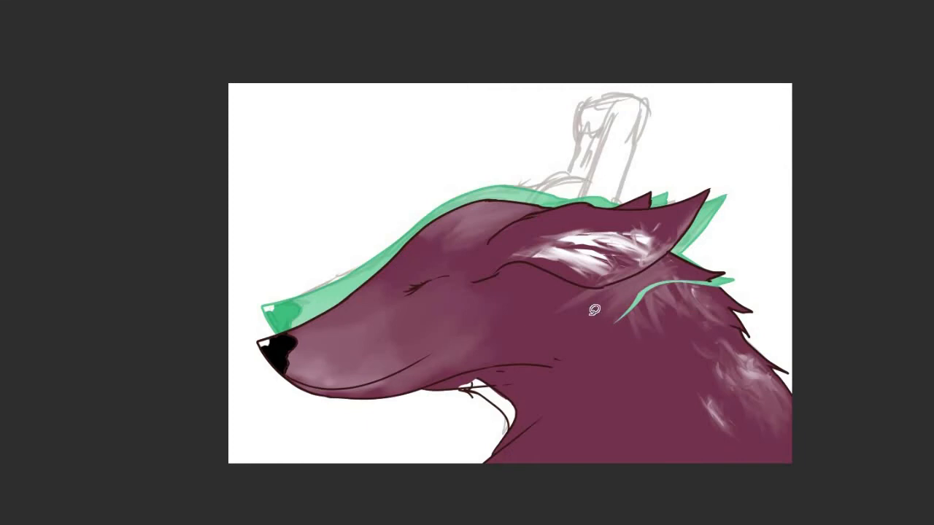
scroll(594, 310, up, 1)
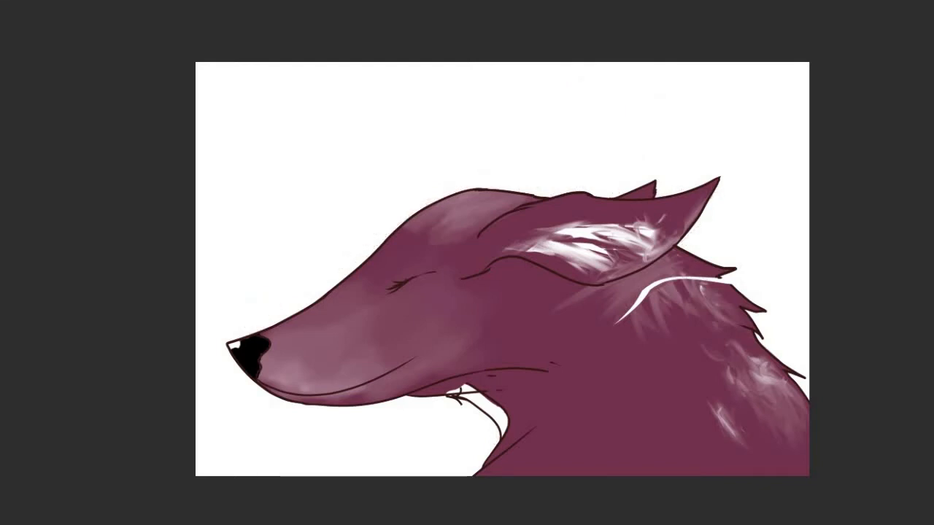
scroll(492, 347, up, 1)
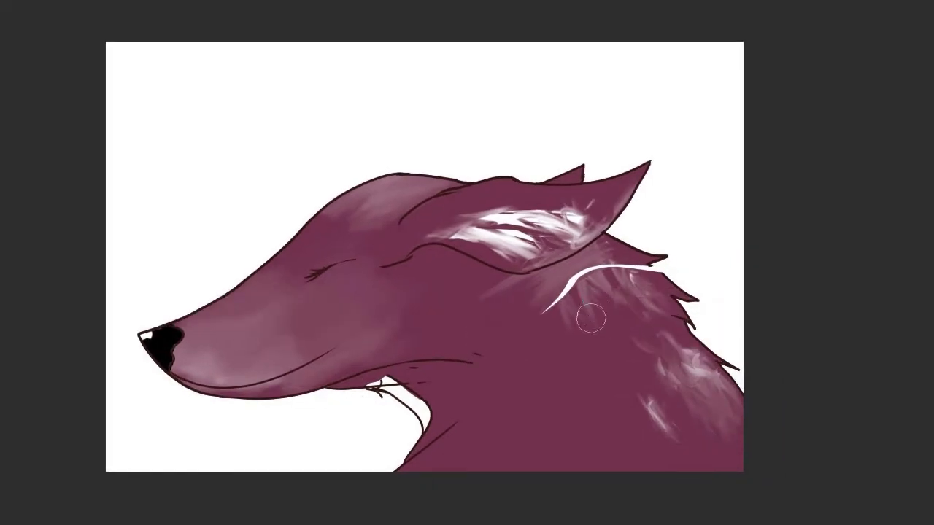
key([)
key(])
key([)
mouse_move(551, 314)
mouse_down()
mouse_move(542, 313)
mouse_move(559, 283)
mouse_move(569, 286)
mouse_move(572, 266)
mouse_move(611, 255)
mouse_move(664, 277)
mouse_up()
drag(669, 349, 682, 320)
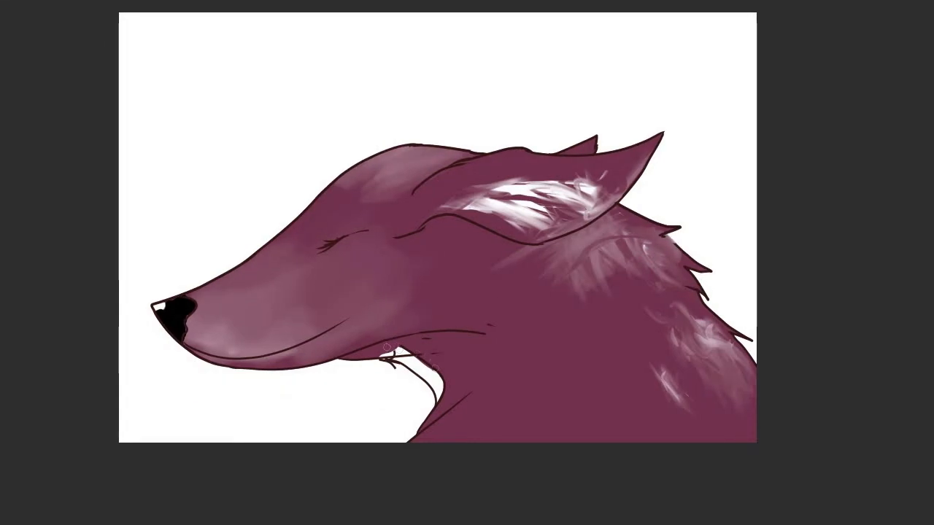
- Check the colouring without the line art, then erase the stray dashes and overlapping line marks where the jaw meets the throat
drag(498, 356, 632, 442)
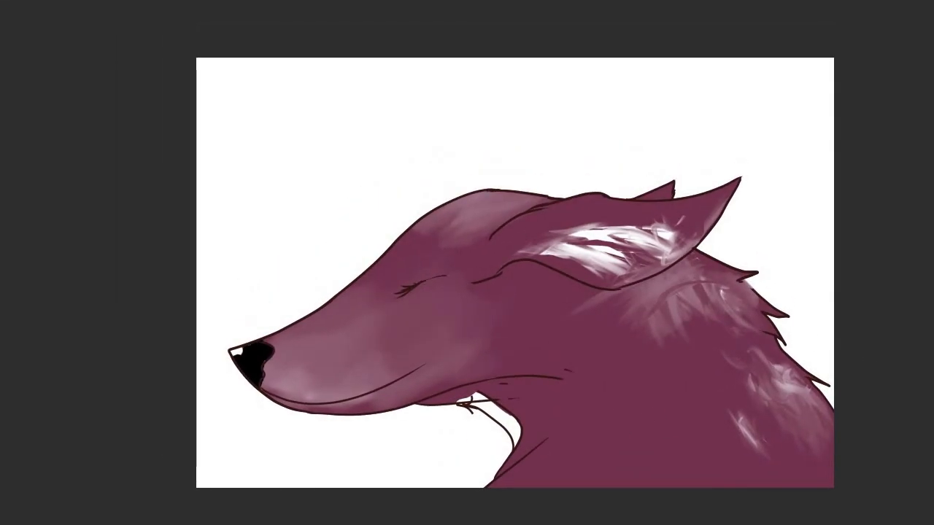
key(ctrl+comma)
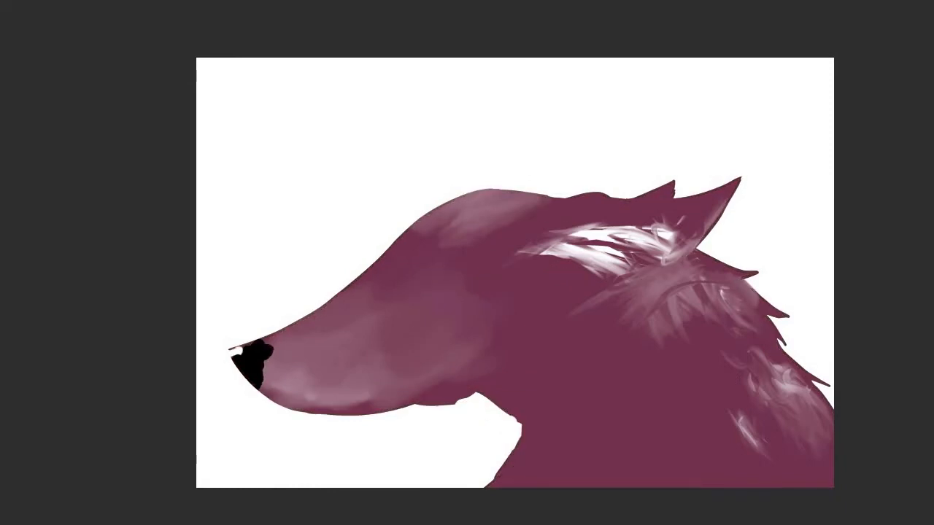
key(ctrl+comma)
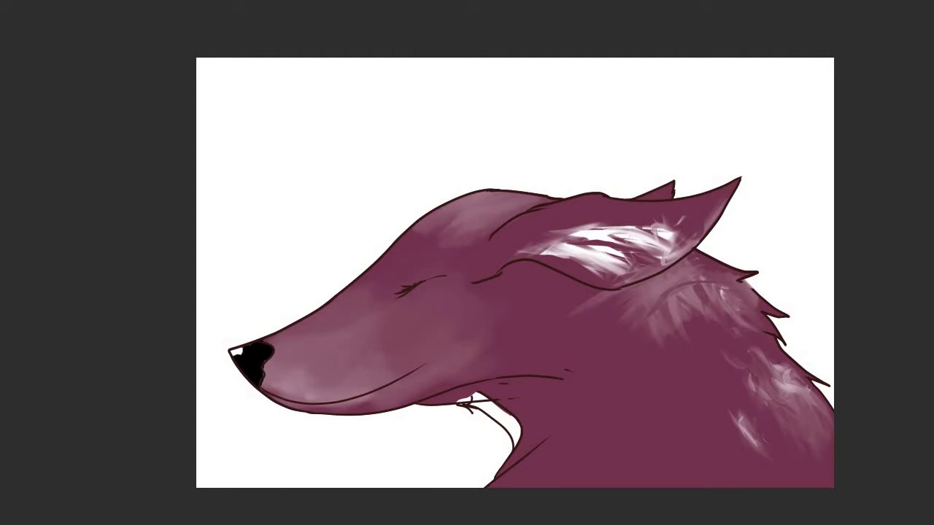
drag(515, 418, 512, 416)
key(bracketright)
key(bracketright)
key(bracketright)
key(bracketright)
key(bracketright)
key(bracketright)
key(bracketleft)
key(bracketleft)
key(bracketleft)
mouse_move(517, 397)
mouse_down()
mouse_move(501, 402)
mouse_move(577, 377)
mouse_move(535, 364)
mouse_up()
mouse_move(487, 402)
mouse_down()
mouse_move(534, 397)
mouse_move(470, 414)
mouse_up()
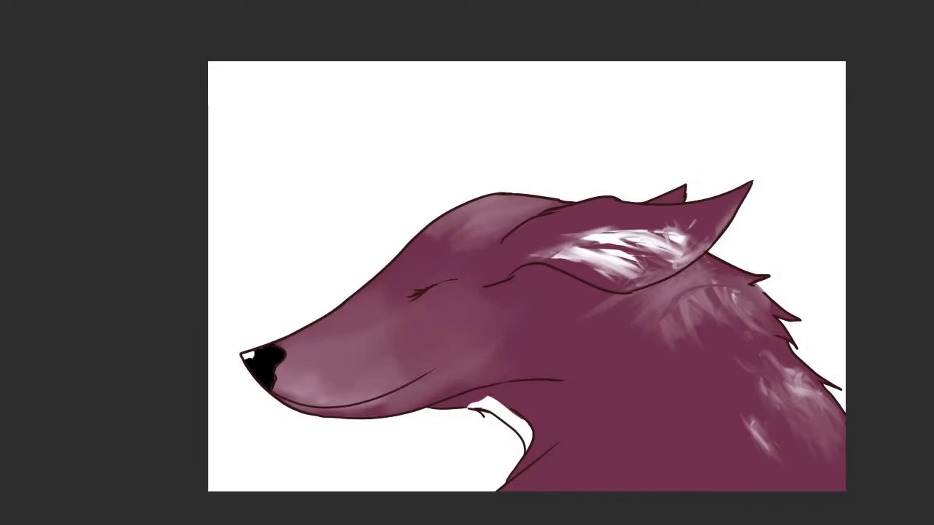
mouse_move(738, 444)
mouse_down()
mouse_move(676, 361)
mouse_move(642, 407)
mouse_up()
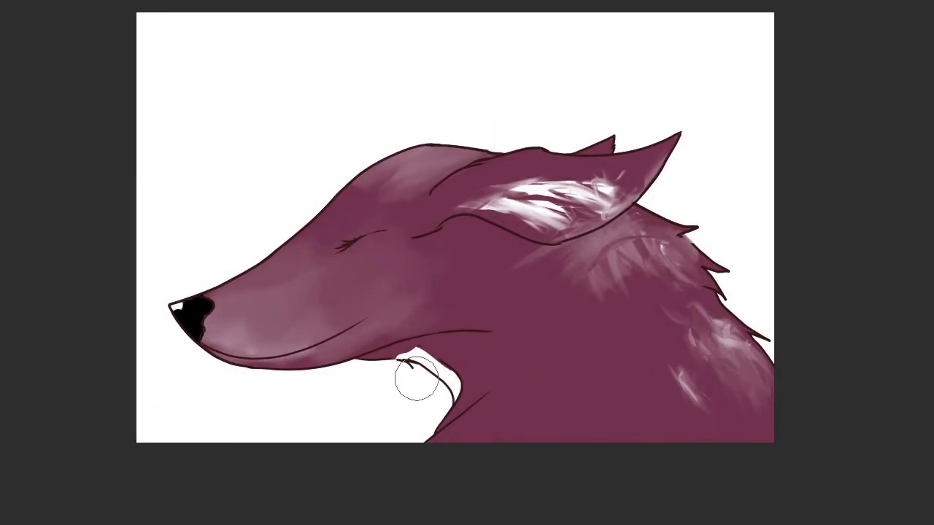
drag(413, 370, 404, 370)
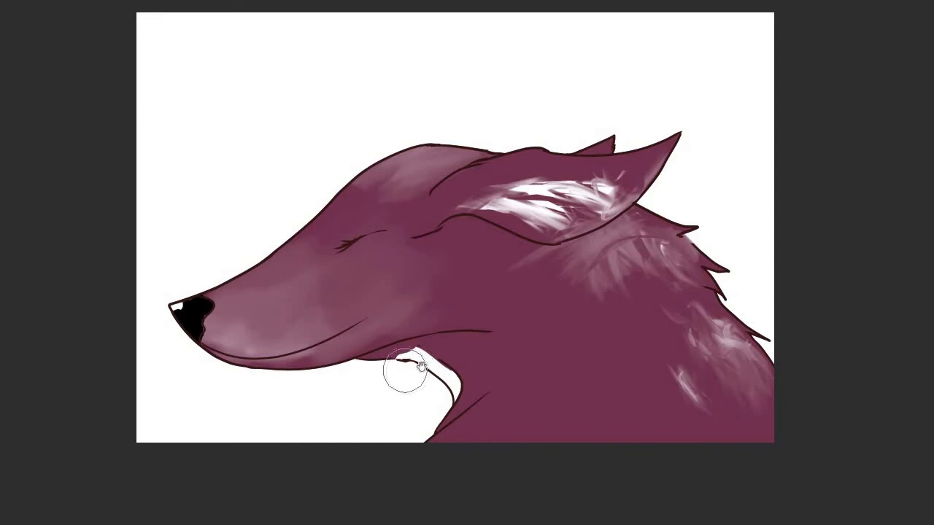
drag(453, 401, 453, 420)
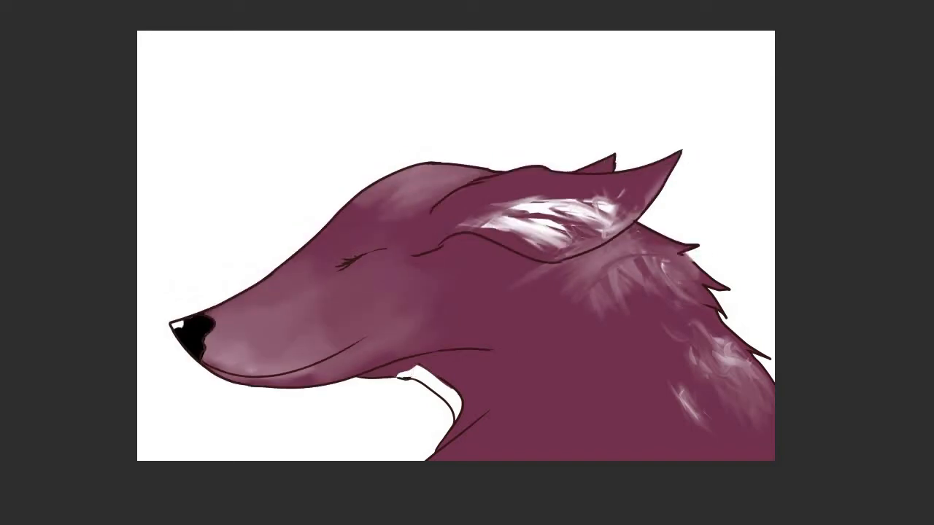
- Redraw the short outline joining the jaw's underside to the white throat patch and touch up the fur edge above it
drag(387, 367, 383, 371)
drag(395, 381, 402, 410)
key(ctrl+z)
key(bracketleft)
key(bracketleft)
key(bracketleft)
key(bracketleft)
mouse_move(390, 378)
mouse_down()
mouse_move(393, 390)
mouse_move(429, 385)
mouse_up()
key(ctrl+z)
mouse_move(410, 380)
mouse_down()
mouse_move(399, 378)
mouse_move(427, 384)
mouse_up()
key(ctrl+z)
mouse_move(429, 387)
mouse_down()
mouse_move(445, 403)
mouse_move(413, 386)
mouse_move(503, 432)
mouse_up()
key(ctrl+z)
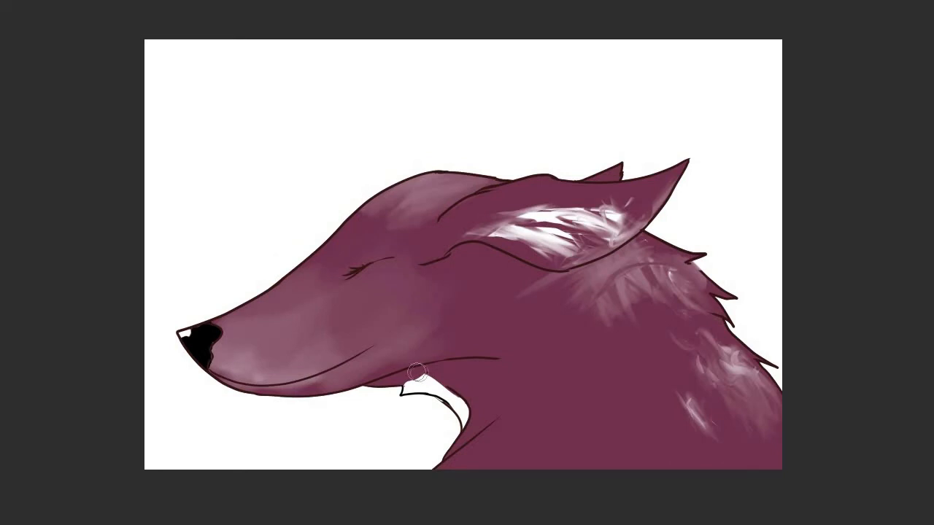
mouse_move(414, 384)
mouse_down()
mouse_move(401, 385)
mouse_move(444, 378)
mouse_up()
drag(473, 405, 504, 407)
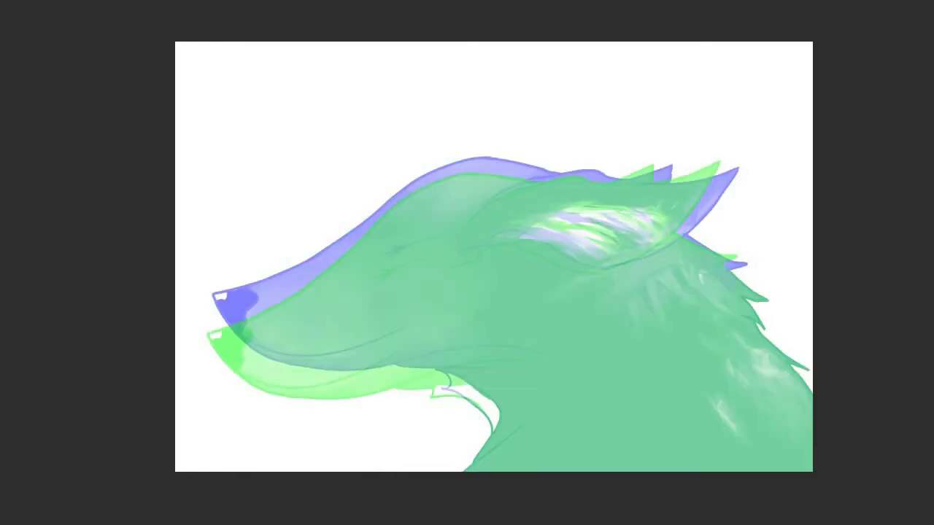
- Assign the lowered-head drawing as the cel on the in-between timeline frame
click(248, 213)
click(252, 201)
click(471, 190)
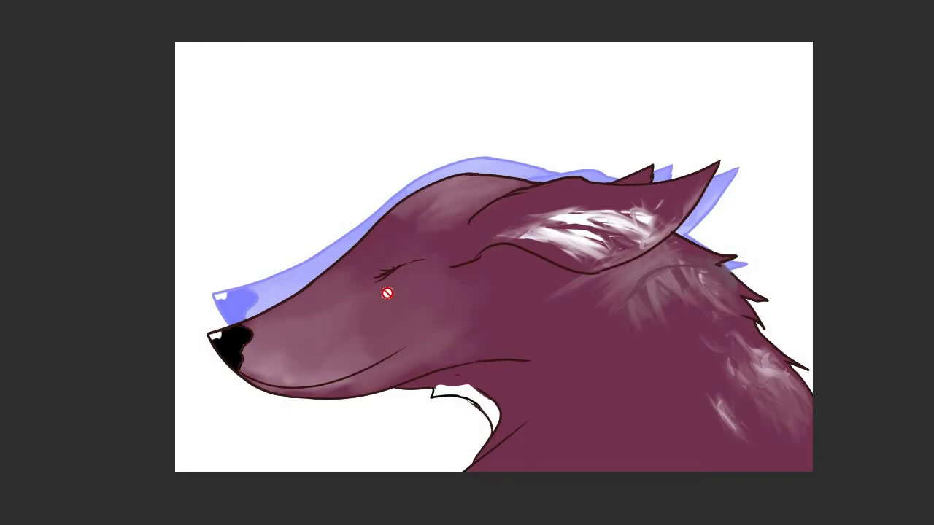
- Lasso the head on the in-between cel, rotate it slightly so the muzzle rises around a neck pivot, apply the transform, and deselect
mouse_move(278, 242)
mouse_down()
mouse_move(163, 365)
mouse_move(402, 413)
mouse_move(538, 372)
mouse_move(640, 281)
mouse_move(675, 266)
mouse_move(736, 261)
mouse_move(772, 235)
mouse_move(735, 140)
mouse_move(531, 96)
mouse_move(515, 104)
mouse_up()
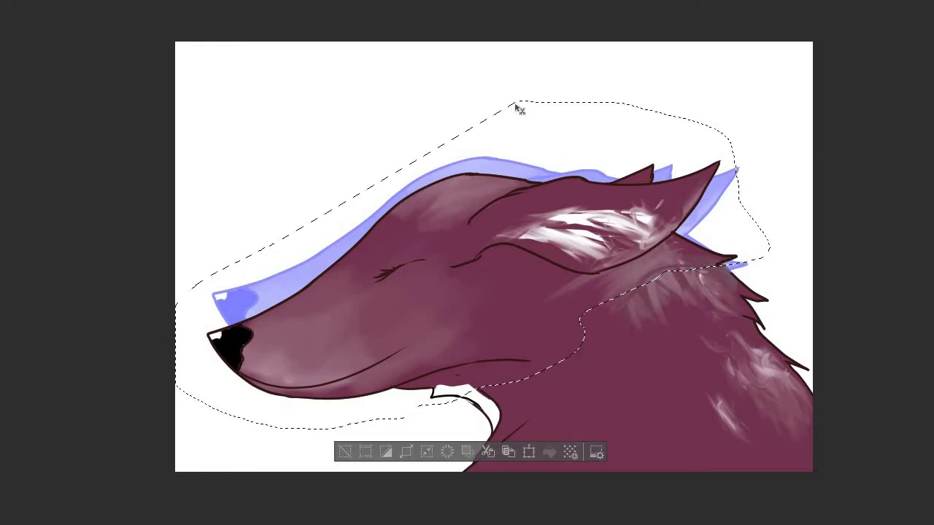
key(ctrl+t)
drag(473, 266, 674, 379)
drag(754, 47, 766, 47)
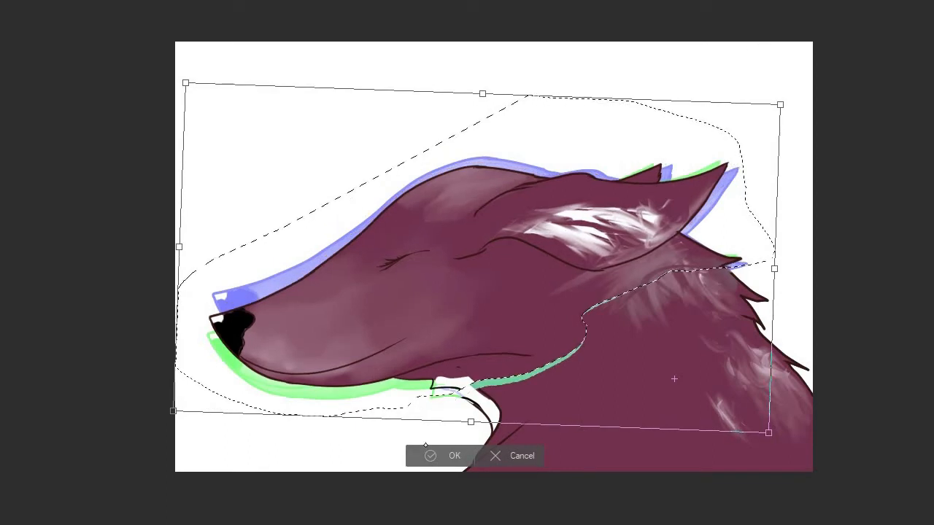
click(431, 455)
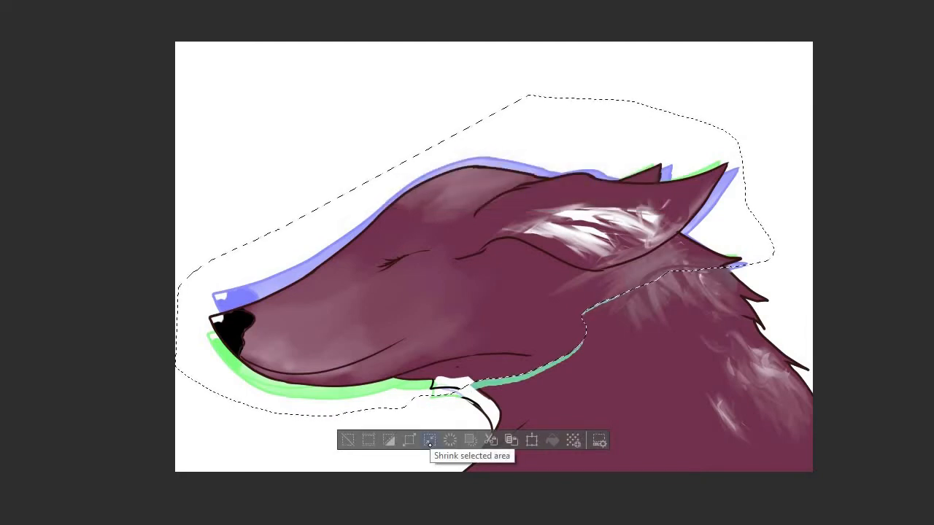
click(429, 441)
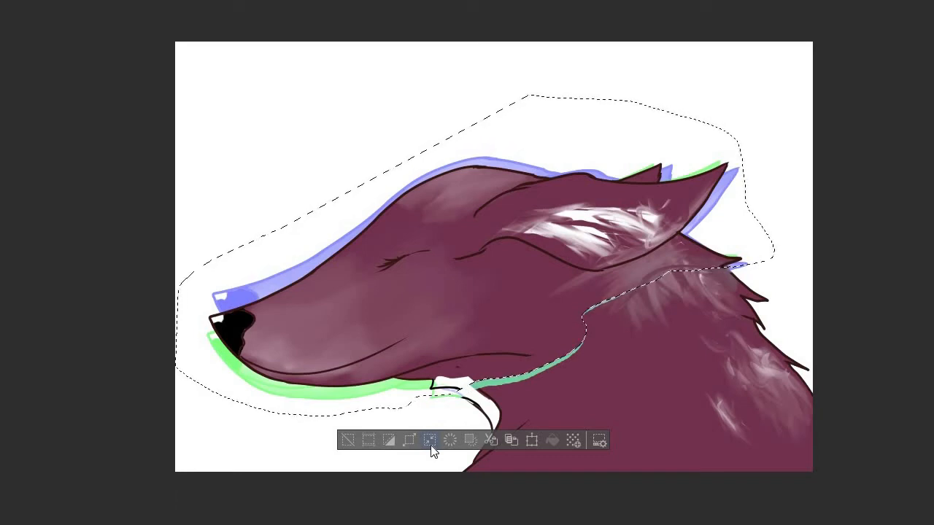
click(348, 440)
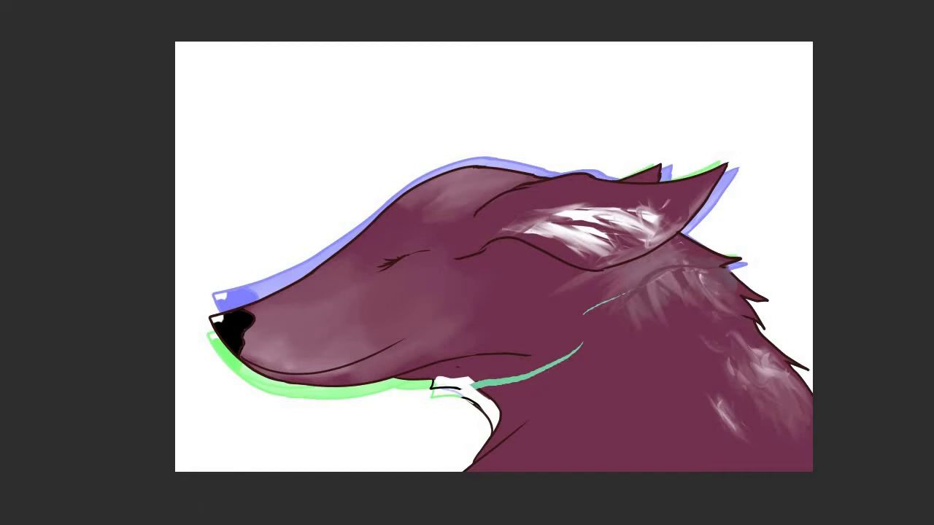
- Paint and blend fur colour over the gaps left along the cheek and under the jaw on the in-between cel
mouse_move(597, 296)
mouse_down()
mouse_move(588, 309)
mouse_move(630, 300)
mouse_up()
mouse_move(574, 345)
mouse_down()
mouse_move(552, 366)
mouse_move(486, 389)
mouse_move(471, 380)
mouse_move(457, 395)
mouse_move(477, 386)
mouse_up()
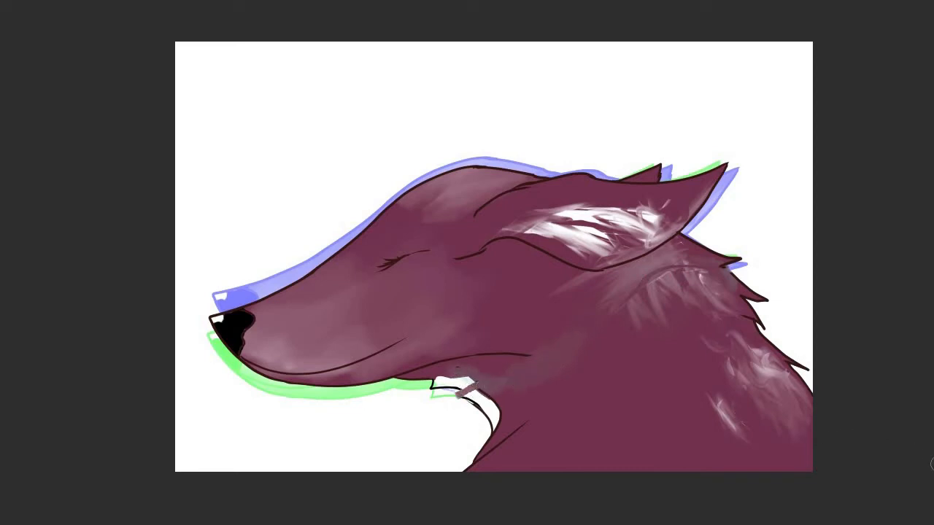
mouse_move(498, 358)
mouse_down()
mouse_move(481, 382)
mouse_move(500, 389)
mouse_move(542, 371)
mouse_up()
- Repaint the throat patch in white over the fur smear and tidy its edges against the jaw and neck
mouse_move(467, 394)
mouse_down()
mouse_move(452, 390)
mouse_move(474, 383)
mouse_move(467, 377)
mouse_move(484, 398)
mouse_move(465, 380)
mouse_move(458, 397)
mouse_move(487, 405)
mouse_move(489, 394)
mouse_up()
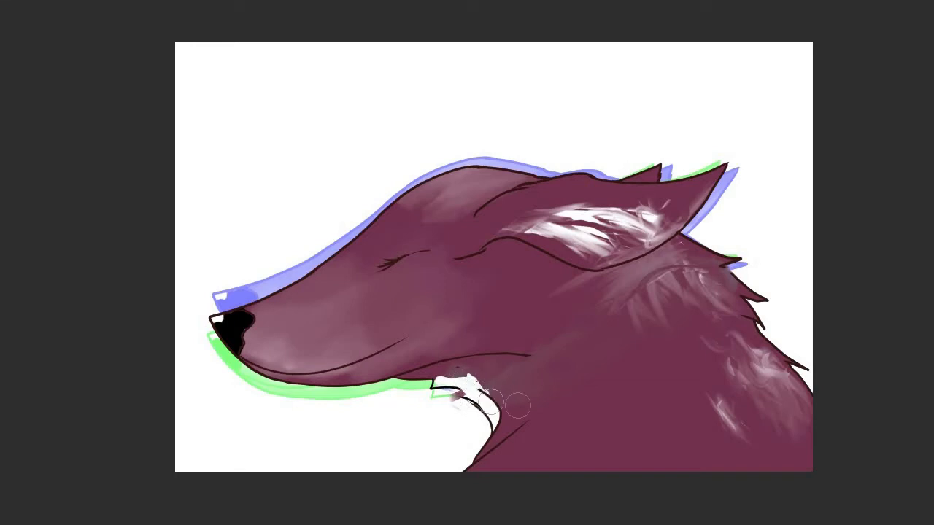
mouse_move(461, 401)
mouse_down()
mouse_move(448, 404)
mouse_move(442, 396)
mouse_move(463, 406)
mouse_move(444, 391)
mouse_up()
drag(525, 423, 537, 426)
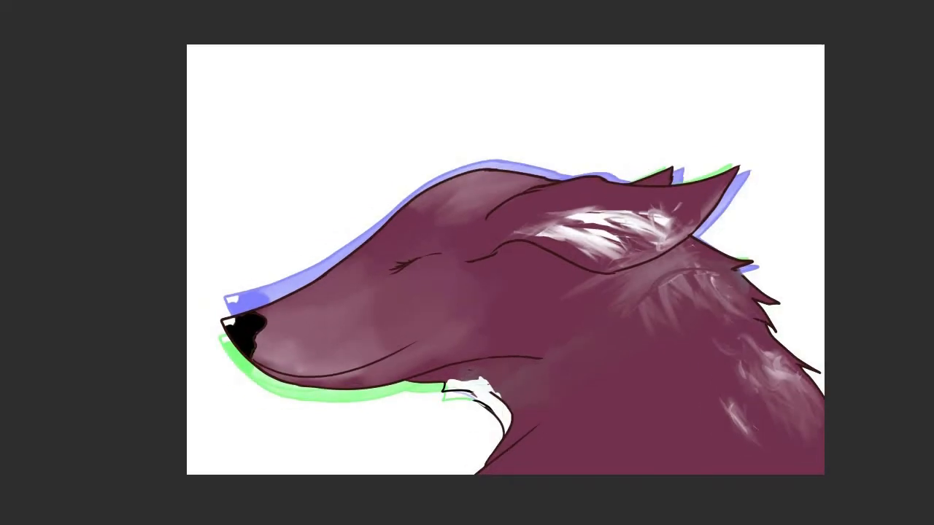
mouse_move(493, 397)
mouse_down()
mouse_move(476, 387)
mouse_move(484, 399)
mouse_move(447, 389)
mouse_up()
drag(433, 380, 447, 378)
key(ctrl+z)
alt+click(450, 379)
key(alt)
drag(490, 392, 491, 386)
drag(499, 385, 509, 403)
drag(487, 393, 447, 385)
- Flip back and forth through the timeline frames to check the head's tilting motion across the cels
key(Left)
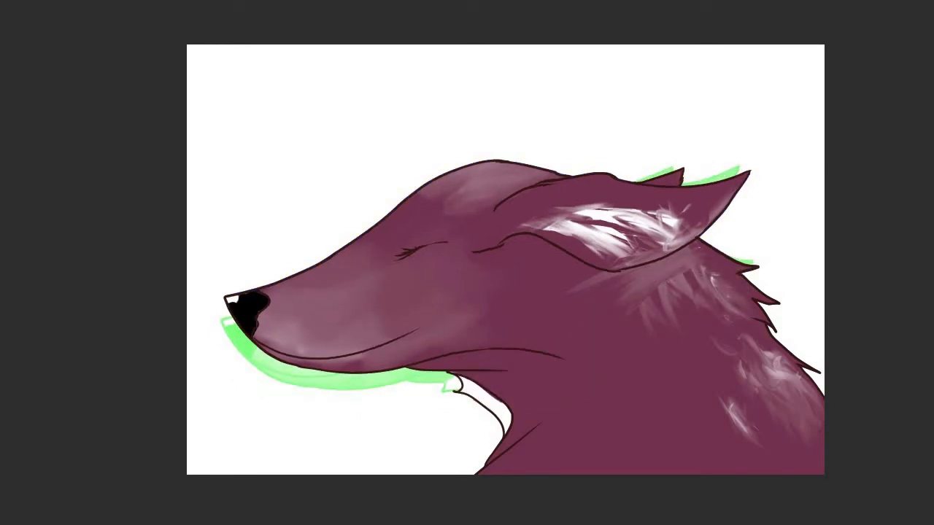
key(Right)
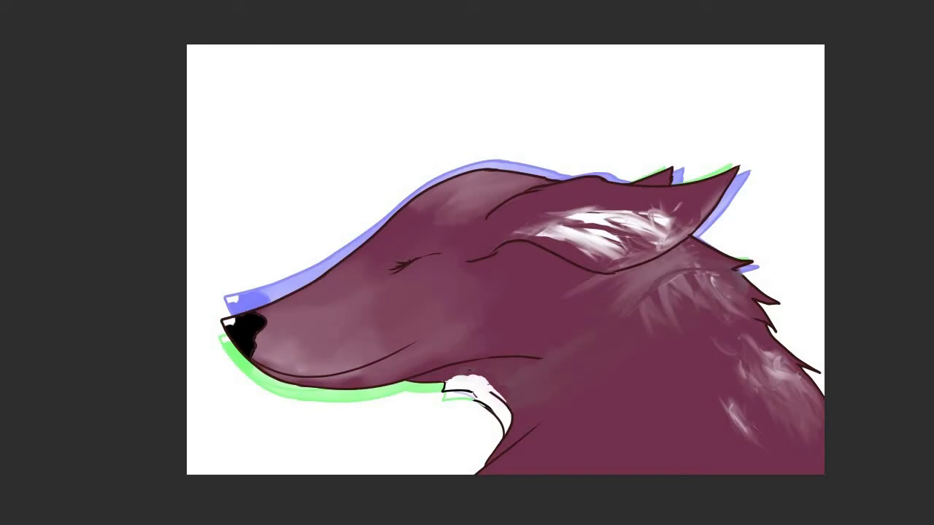
key(Right)
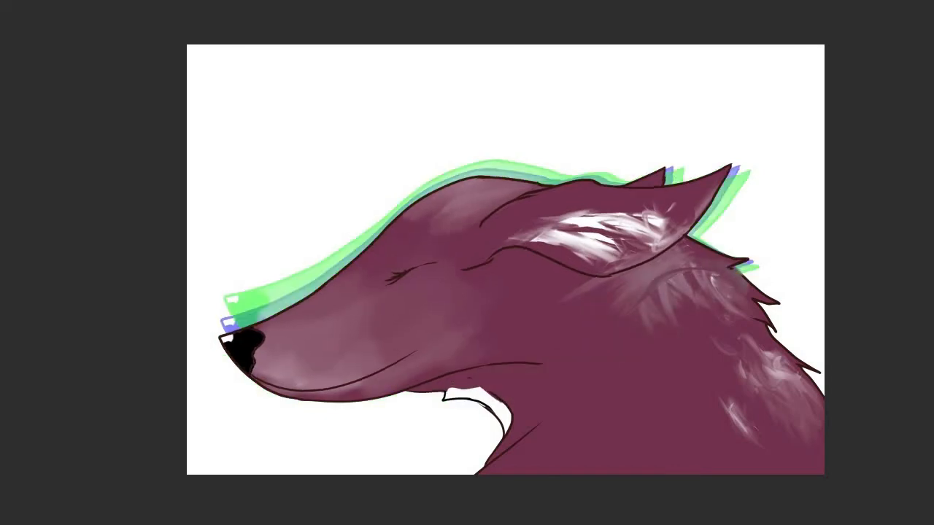
key(Left)
key(Left)
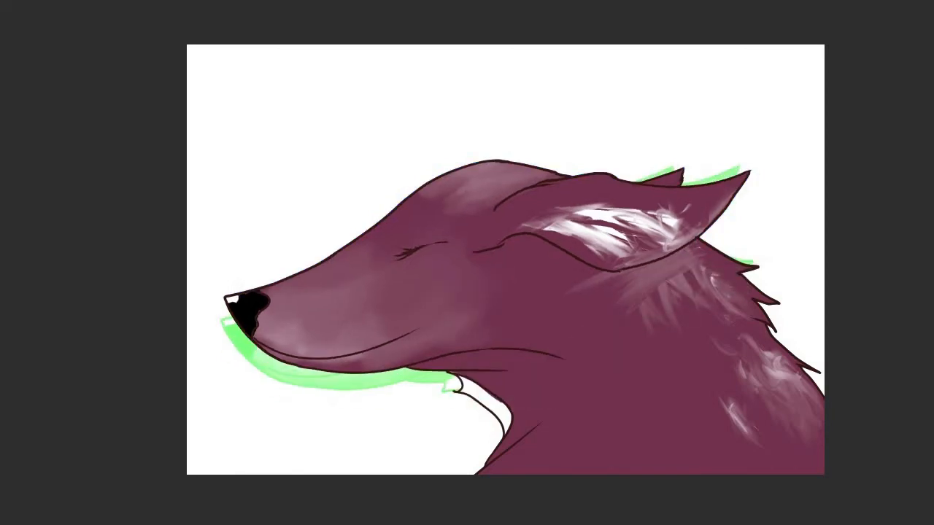
key(Right)
key(Right)
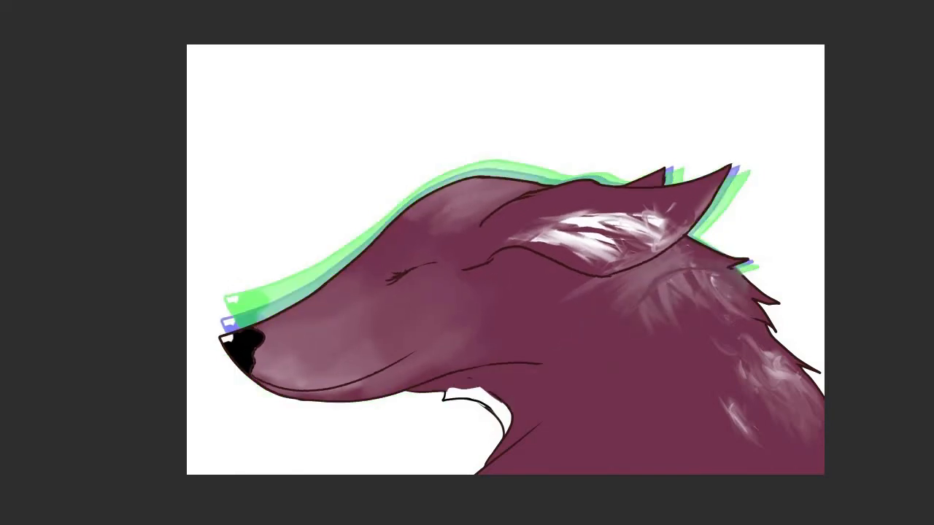
key(Left)
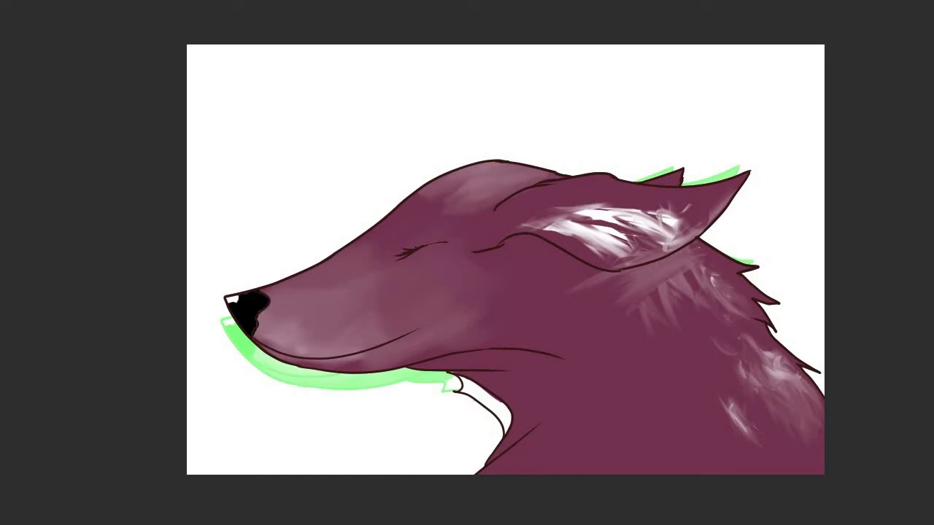
key(Right)
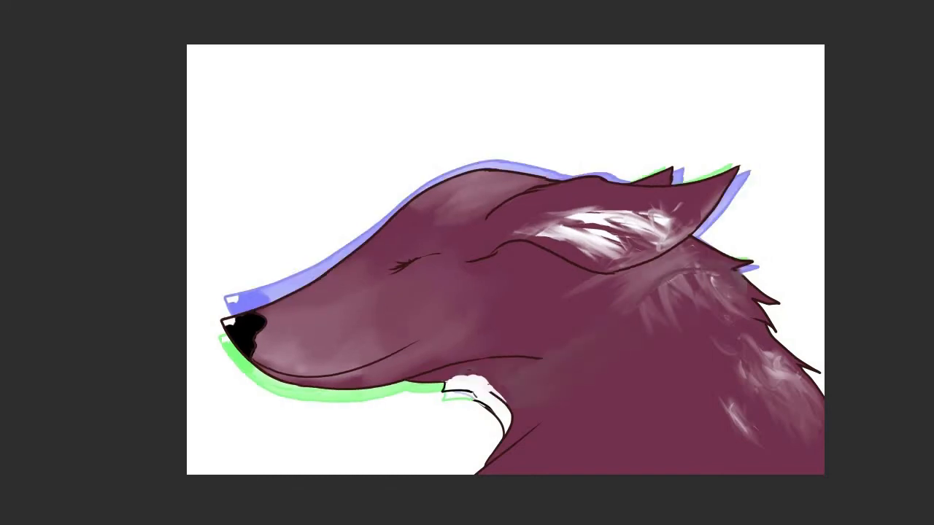
key(Left)
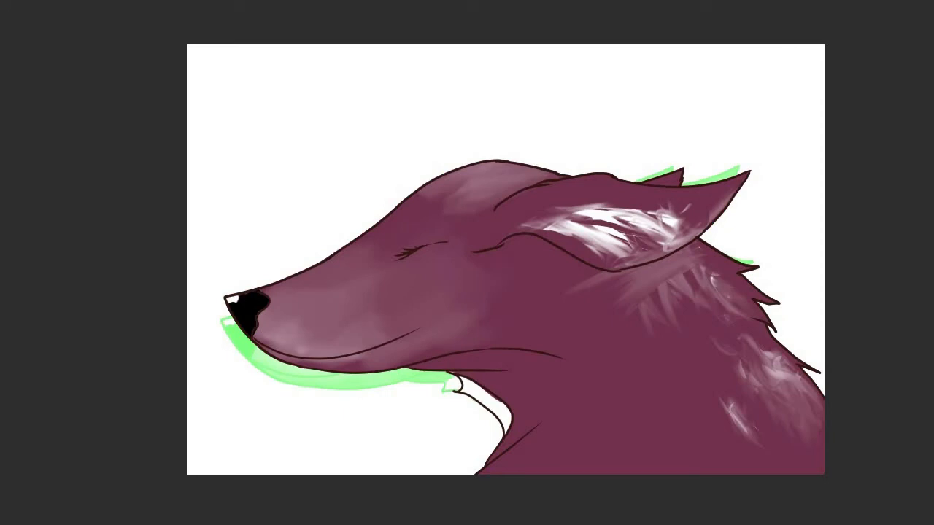
- Assign layer 4, the in-between head drawing, as the cel on a further timeline frame
key(ctrl+shift+n)
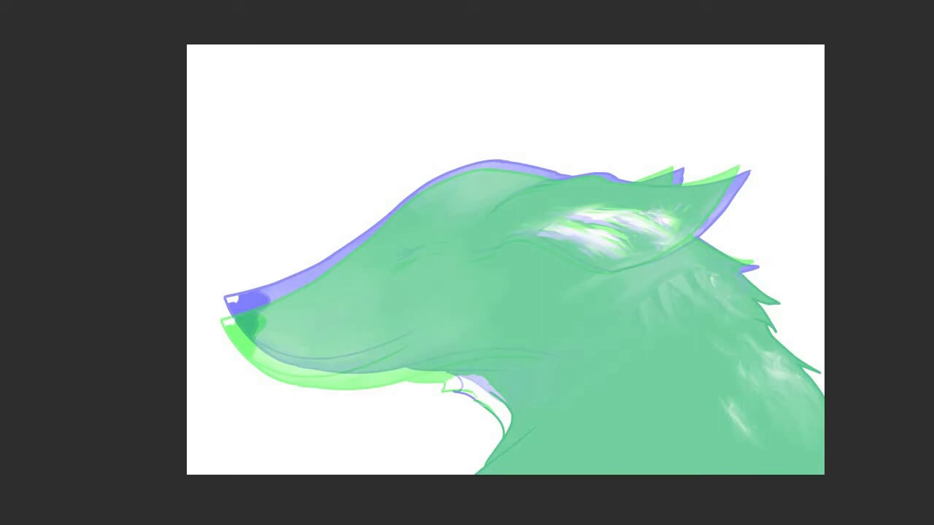
key(a)
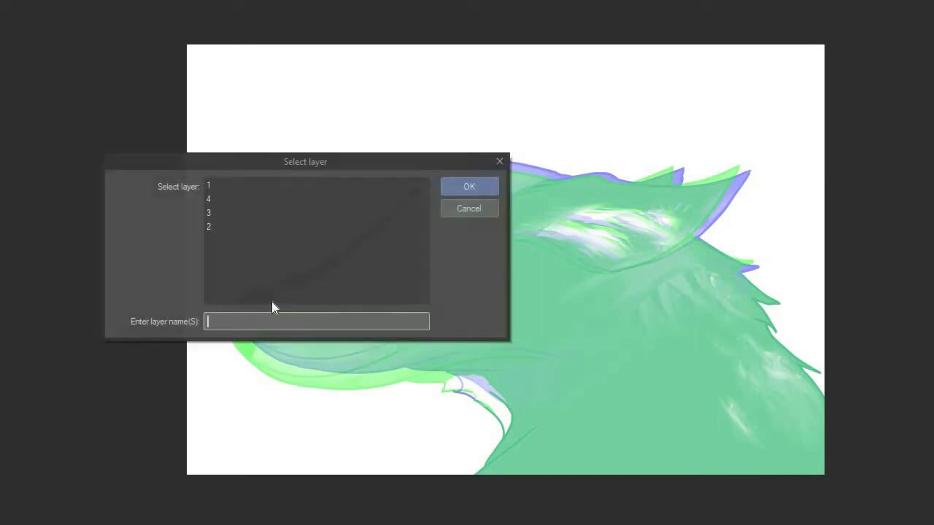
click(245, 203)
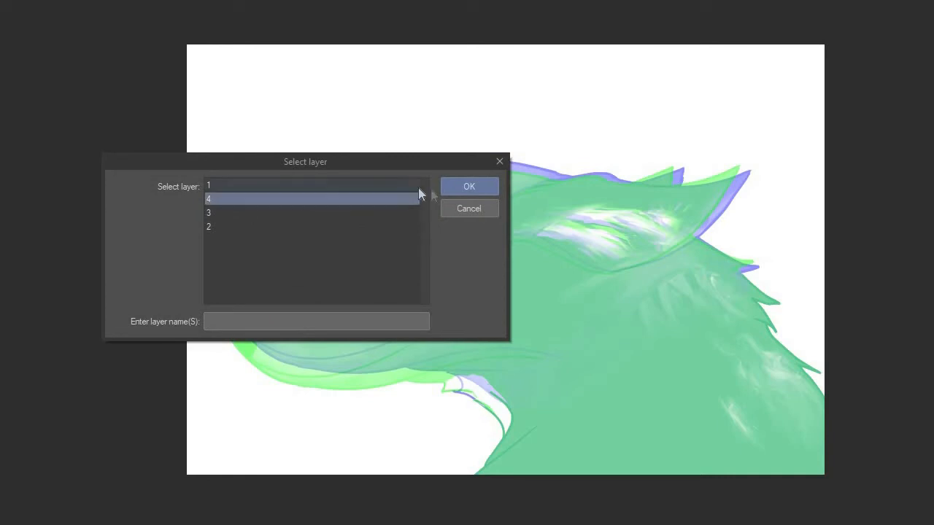
click(461, 190)
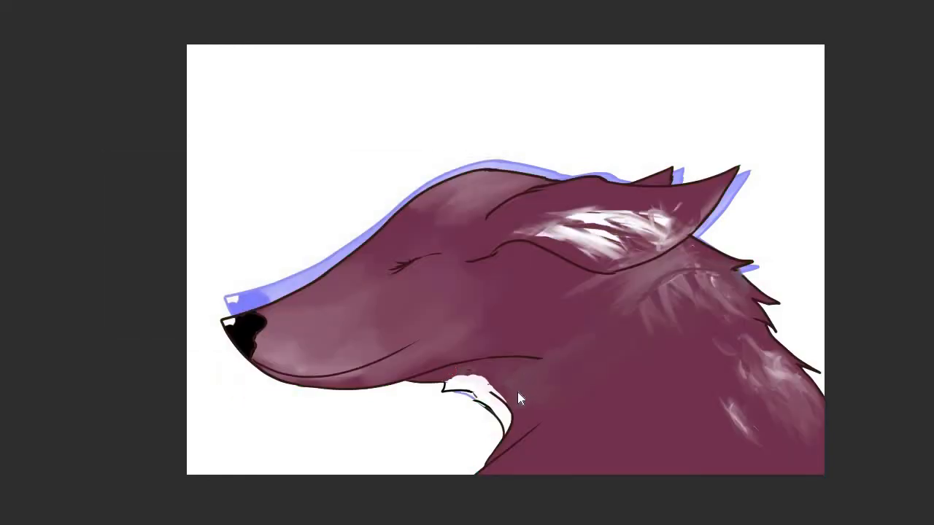
- Lasso the wolf's head, rotate it slightly so the muzzle rises towards the previous frame's outline, and clear the selection
key(l)
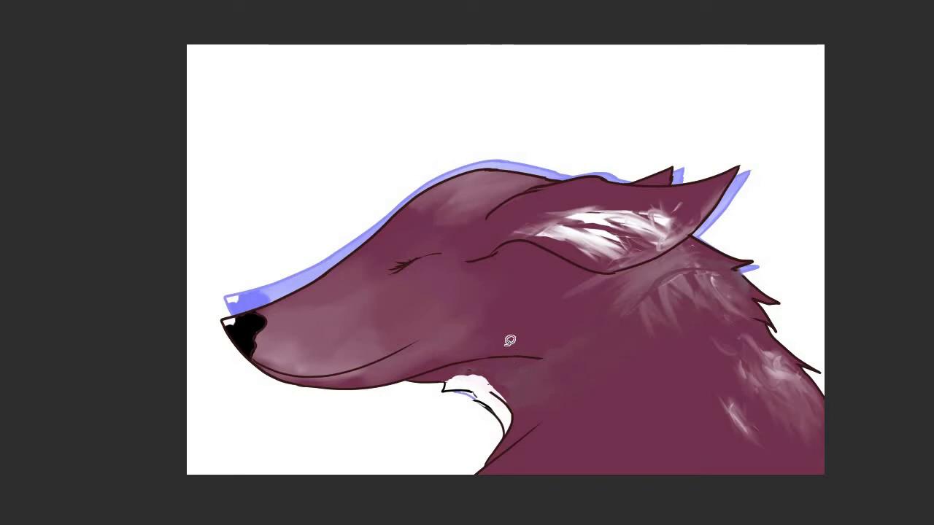
mouse_move(483, 126)
mouse_down()
mouse_move(251, 233)
mouse_move(219, 332)
mouse_move(365, 398)
mouse_move(542, 371)
mouse_move(591, 348)
mouse_move(628, 315)
mouse_move(799, 243)
mouse_move(781, 162)
mouse_move(645, 116)
mouse_move(595, 119)
mouse_up()
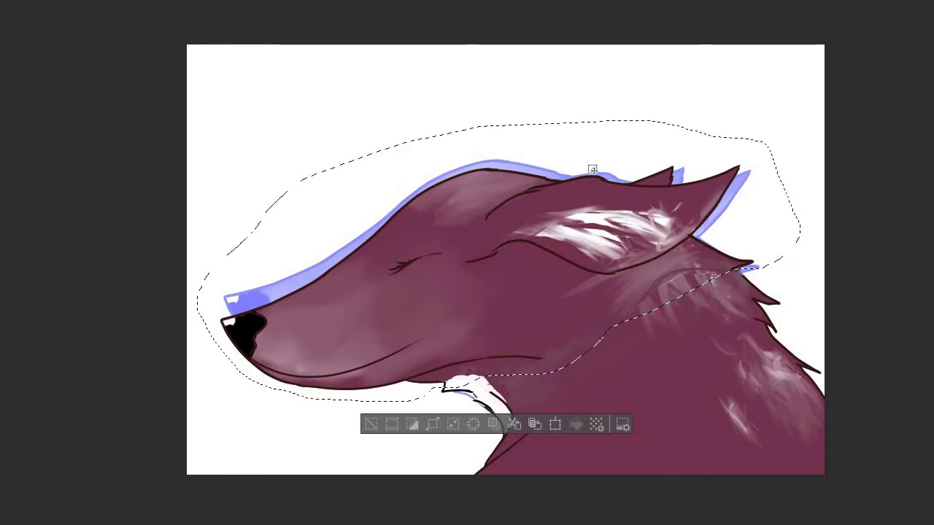
key(ctrl+t)
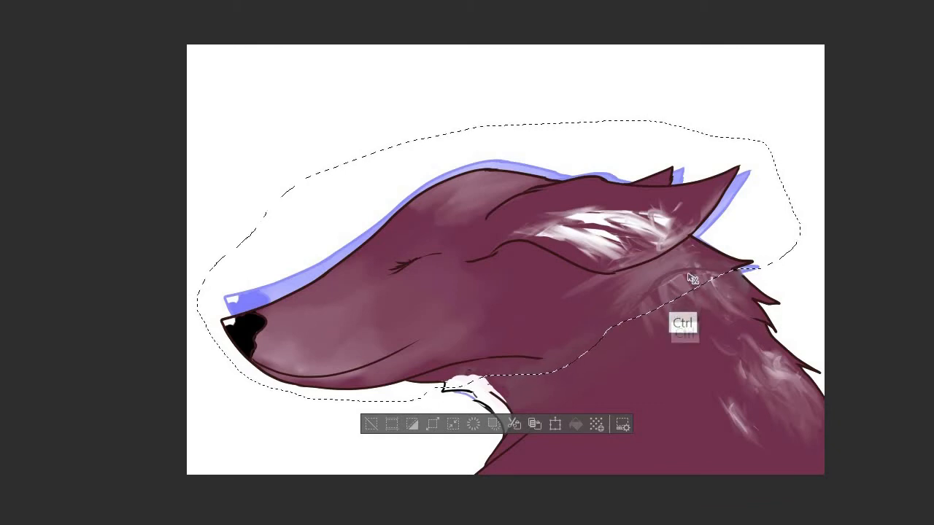
key(ctrl+t)
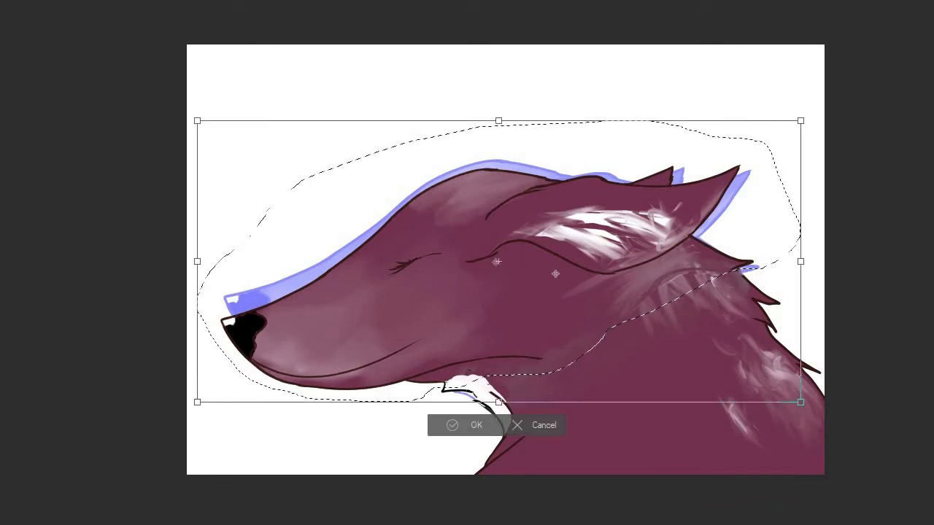
drag(214, 460, 217, 462)
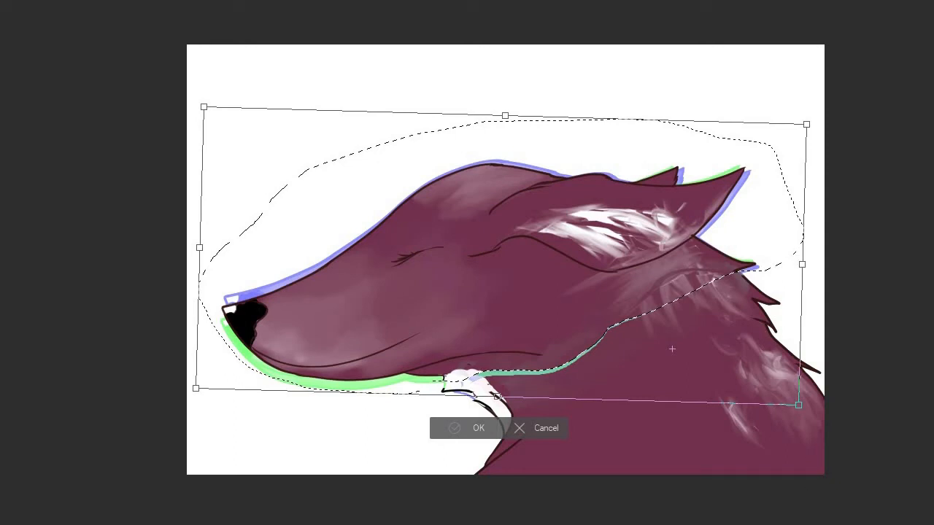
key(Return)
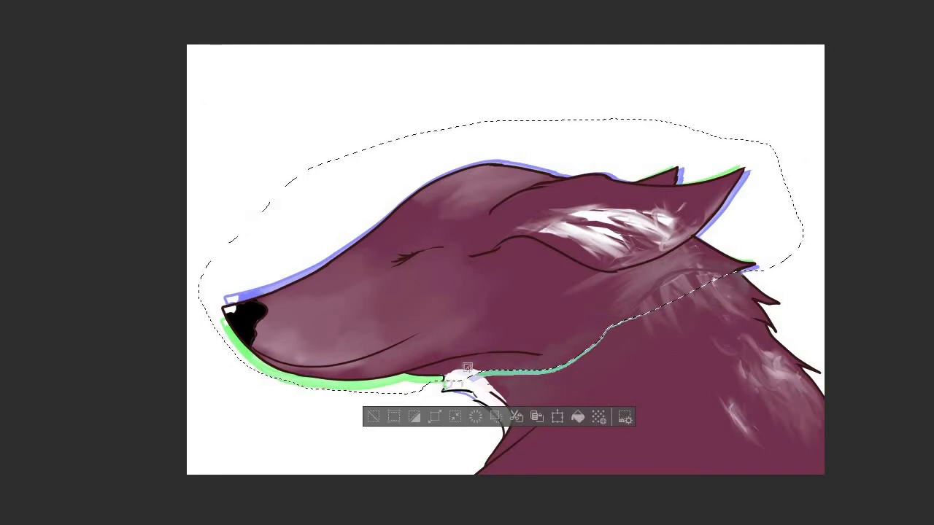
click(373, 417)
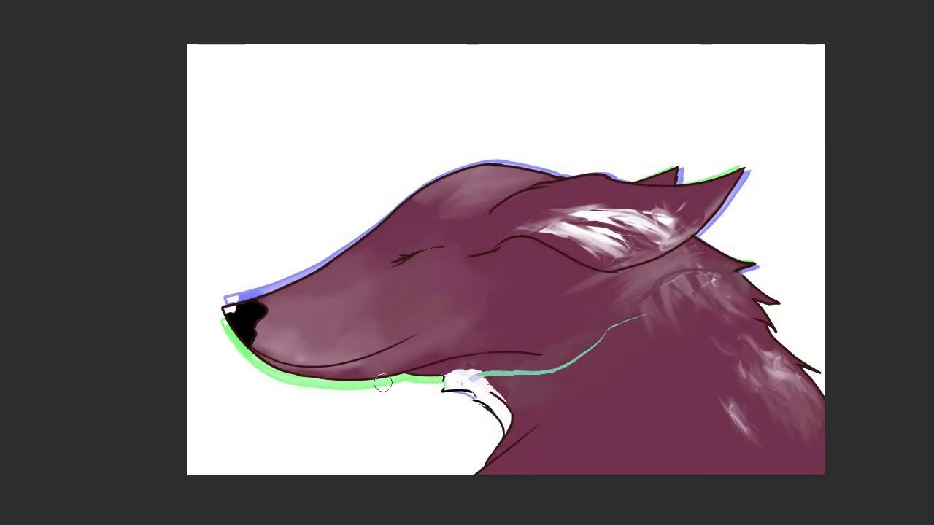
- Paint and blend fur colour over the seam under the jaw and restore the white throat patch on the raised head cel
mouse_move(536, 369)
mouse_down()
mouse_move(576, 409)
mouse_move(569, 360)
mouse_move(633, 300)
mouse_move(647, 313)
mouse_up()
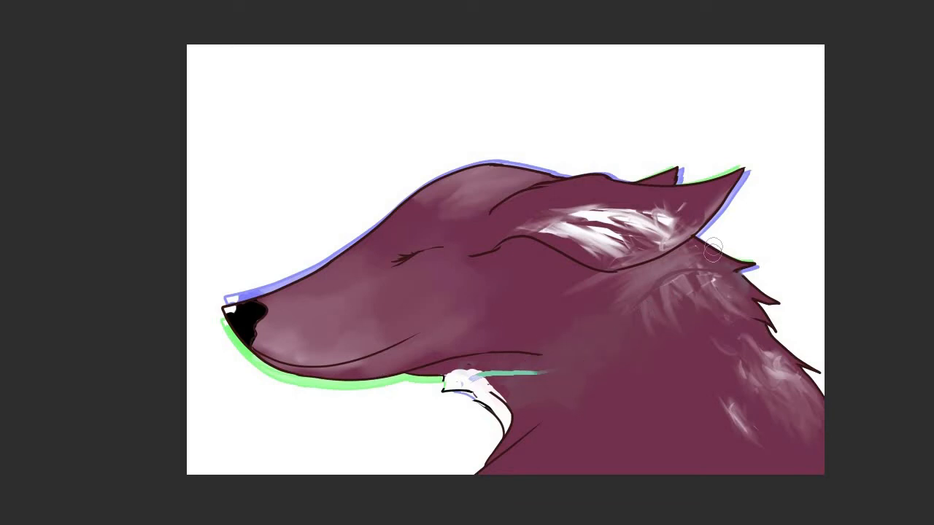
drag(717, 281, 710, 288)
drag(559, 378, 559, 393)
mouse_move(554, 335)
mouse_down()
mouse_move(538, 356)
mouse_move(461, 383)
mouse_move(467, 376)
mouse_move(486, 396)
mouse_move(465, 377)
mouse_move(526, 394)
mouse_up()
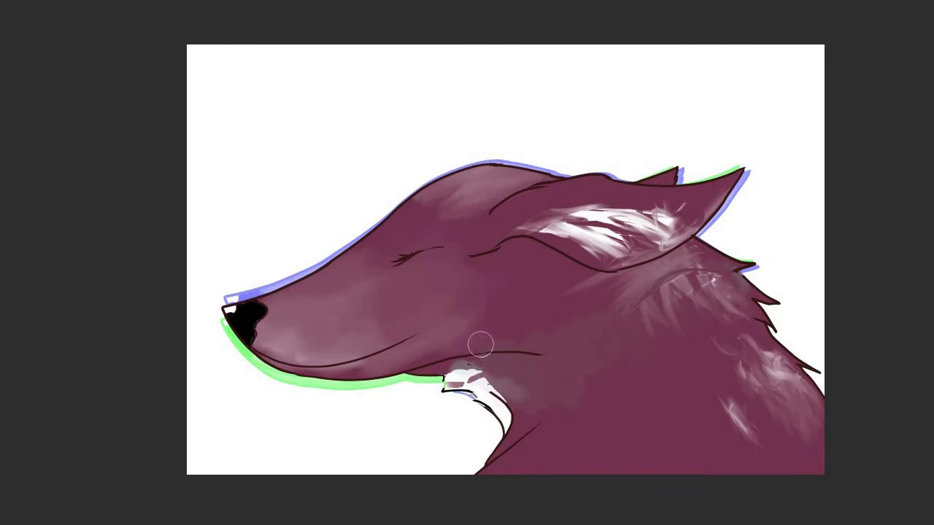
mouse_move(474, 363)
mouse_down()
mouse_move(470, 373)
mouse_move(487, 393)
mouse_move(452, 381)
mouse_move(474, 392)
mouse_up()
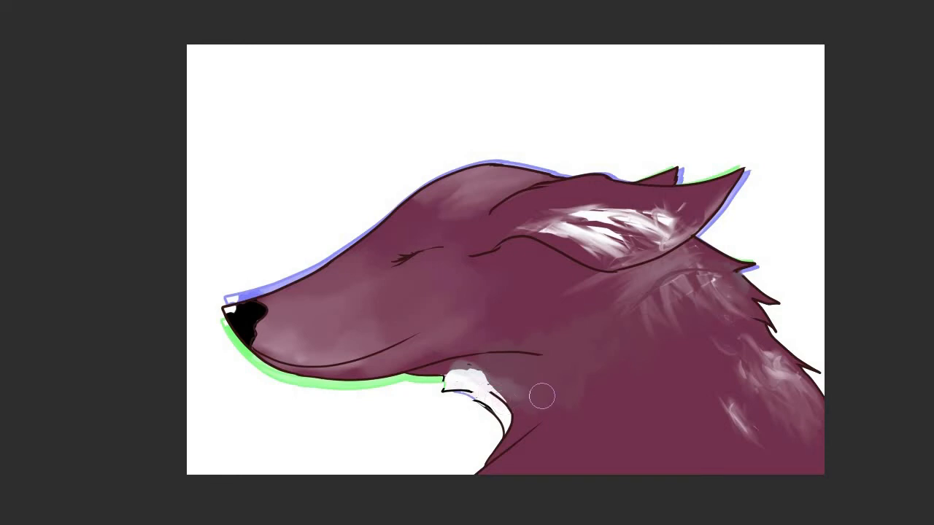
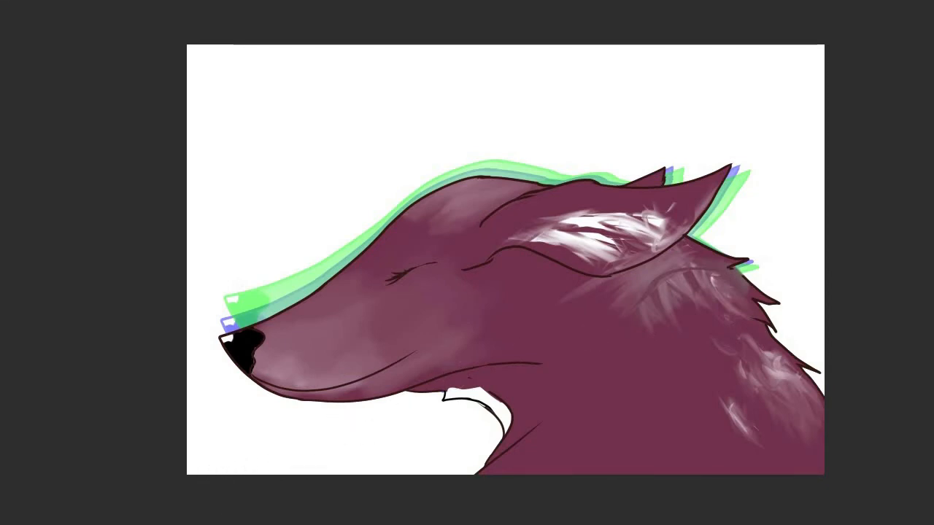
- Assign layer 5 as the cel on the timeline frame between the in-between head and the lowest head position
key(Left)
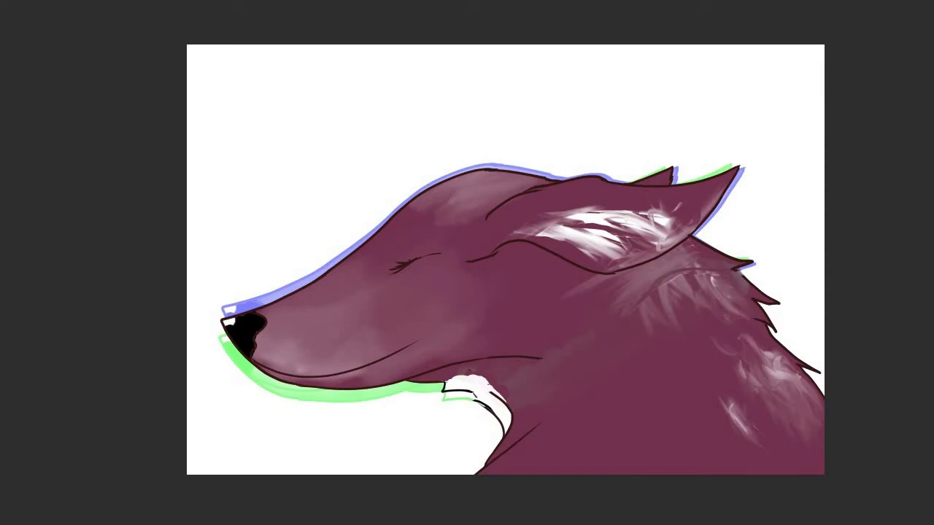
key(c)
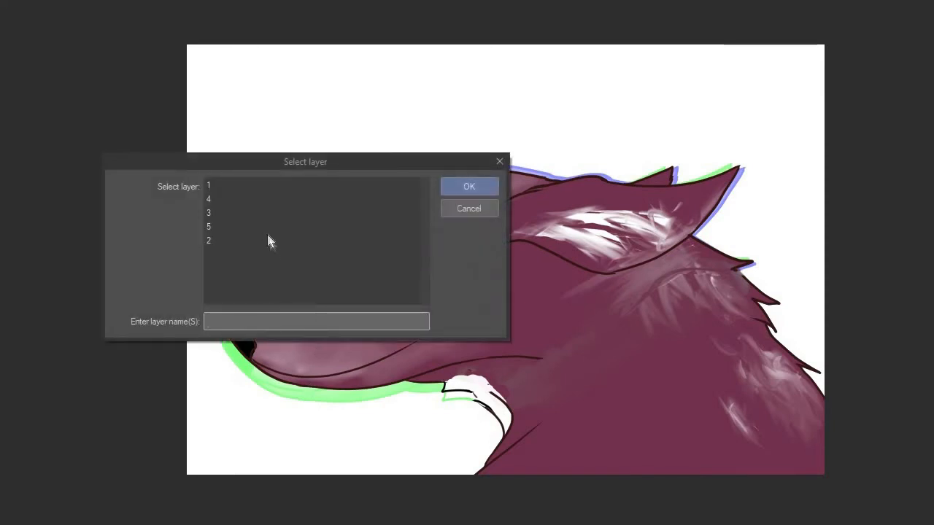
click(261, 223)
click(470, 189)
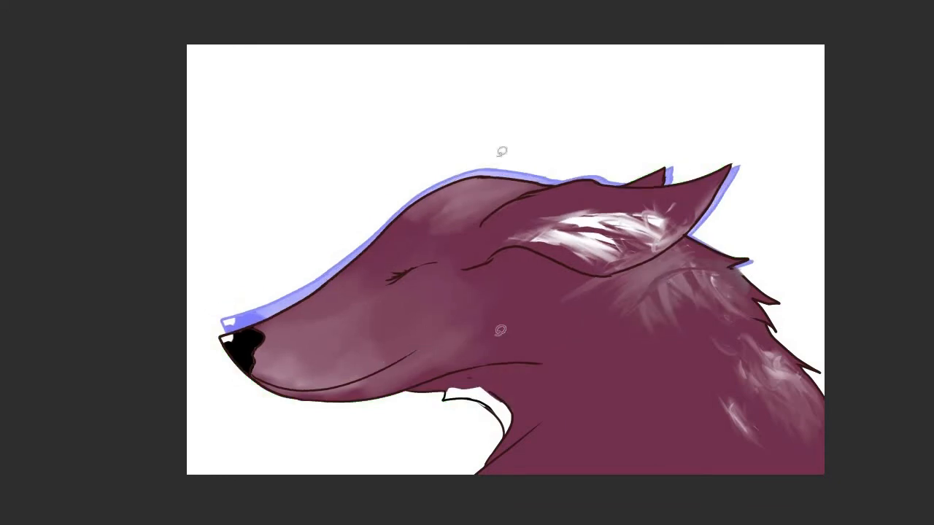
- Lasso the whole head on the layer 5 cel, from the nose around the ears and back under the jaw
mouse_move(476, 136)
mouse_down()
mouse_move(217, 302)
mouse_move(238, 413)
mouse_up()
mouse_move(334, 439)
mouse_down()
mouse_move(444, 392)
mouse_move(633, 369)
mouse_move(691, 297)
mouse_move(757, 267)
mouse_move(744, 114)
mouse_move(636, 86)
mouse_up()
drag(520, 100, 481, 133)
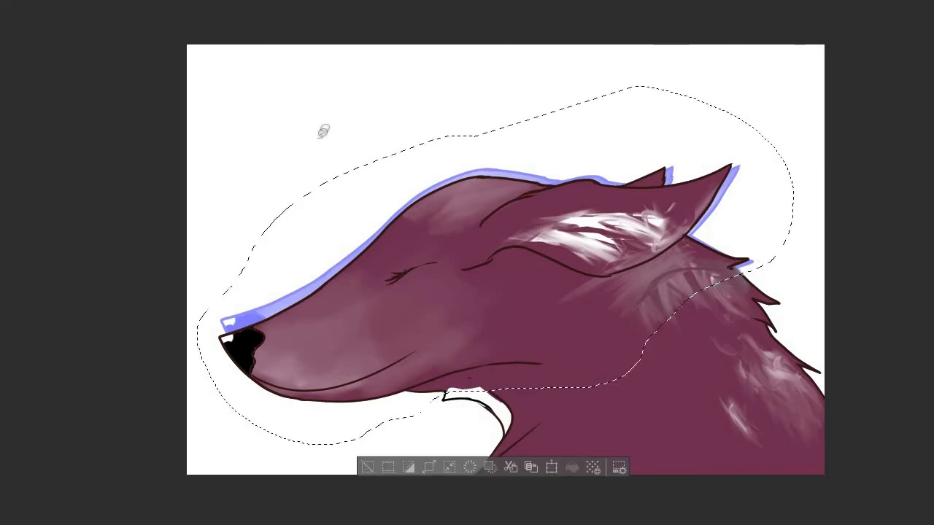
key(ctrl+t)
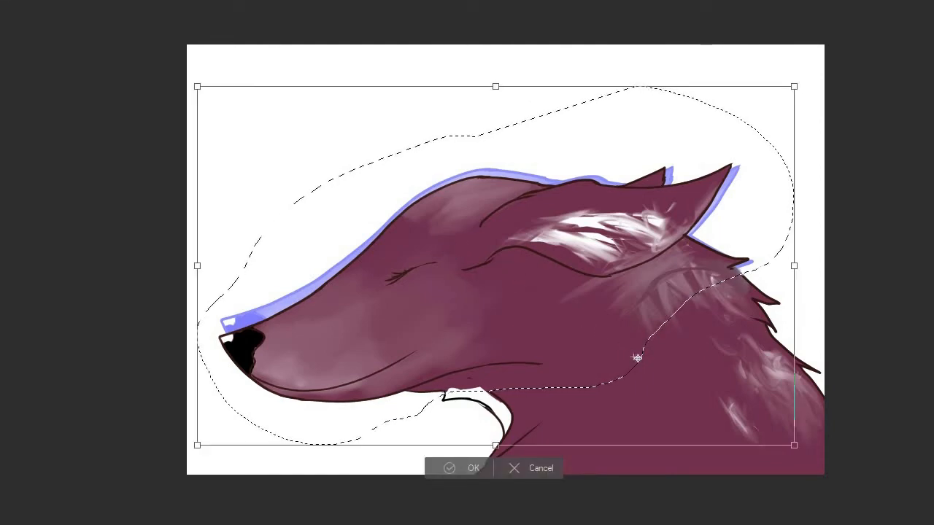
mouse_move(167, 386)
mouse_down()
mouse_move(167, 368)
mouse_move(153, 365)
mouse_move(172, 381)
mouse_up()
click(526, 469)
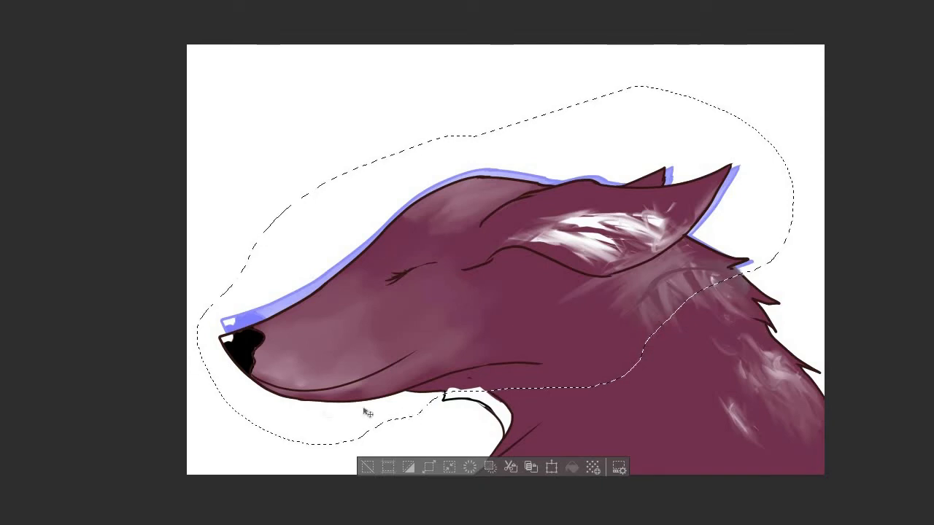
- Rotate the selected head slightly so the muzzle sits between the neighbouring frames' outlines, and clear the selection
key(ctrl+t)
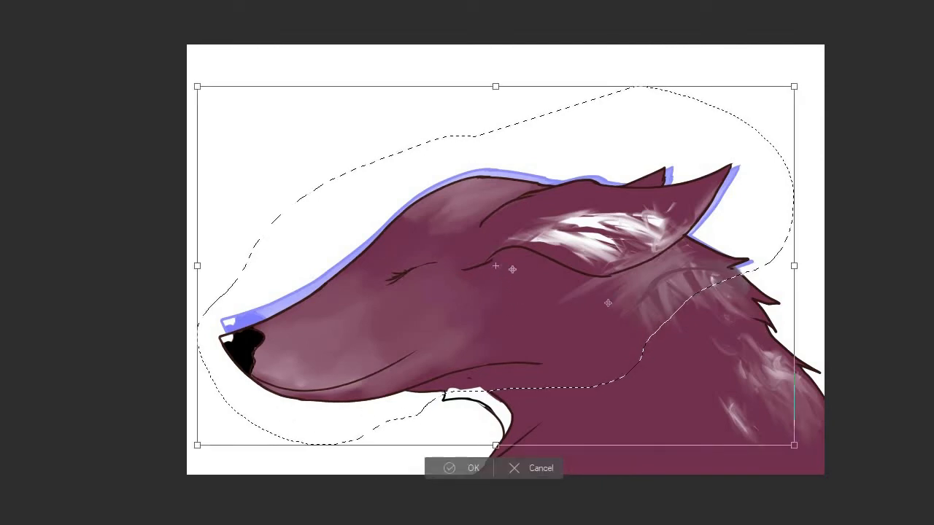
drag(178, 442, 175, 437)
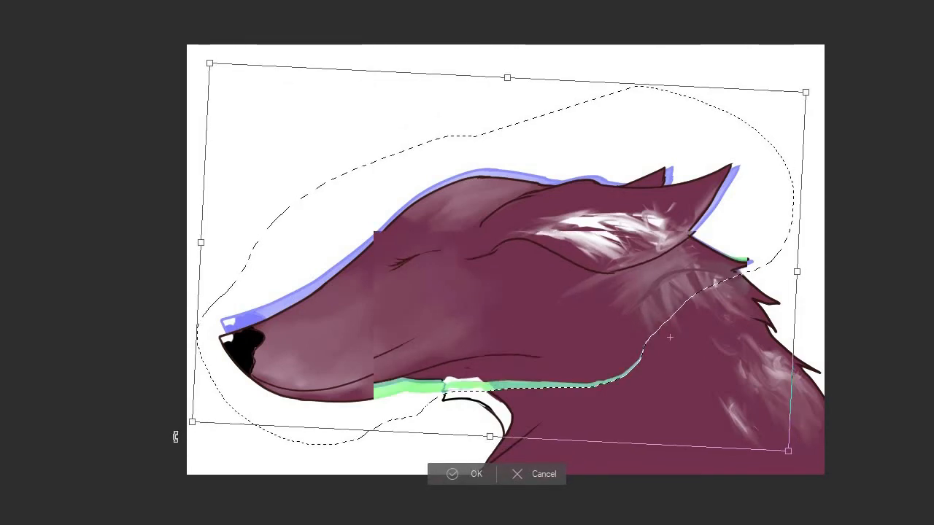
drag(175, 436, 173, 451)
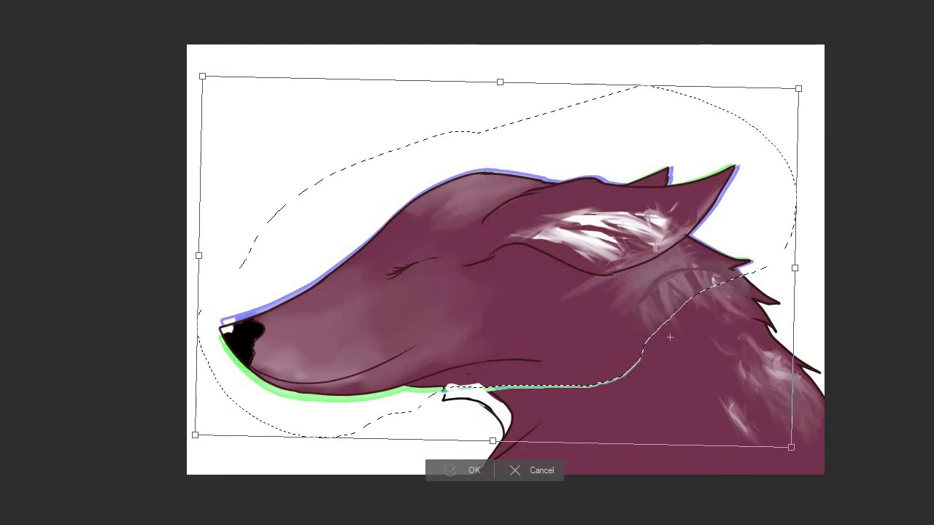
key(Return)
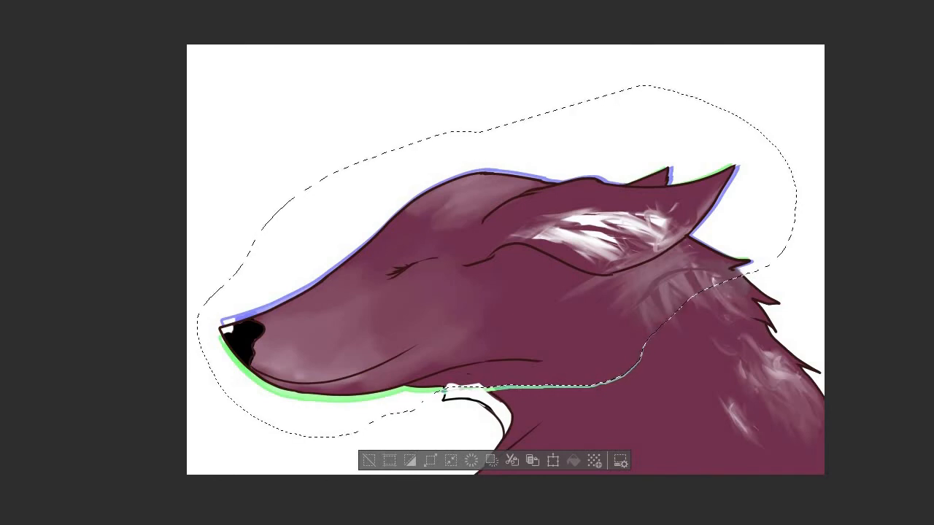
click(368, 462)
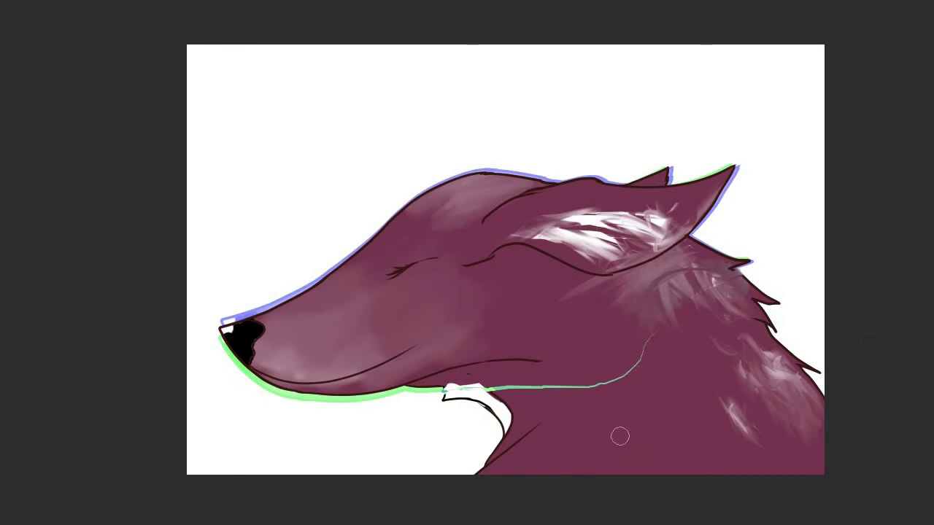
- Blend fur colour over the seam along the jaw and neck on the layer 5 cel and repaint the white throat patch
mouse_move(639, 340)
mouse_down()
mouse_move(648, 334)
mouse_move(632, 392)
mouse_move(619, 362)
mouse_move(593, 341)
mouse_move(586, 369)
mouse_move(550, 392)
mouse_move(449, 387)
mouse_move(535, 386)
mouse_up()
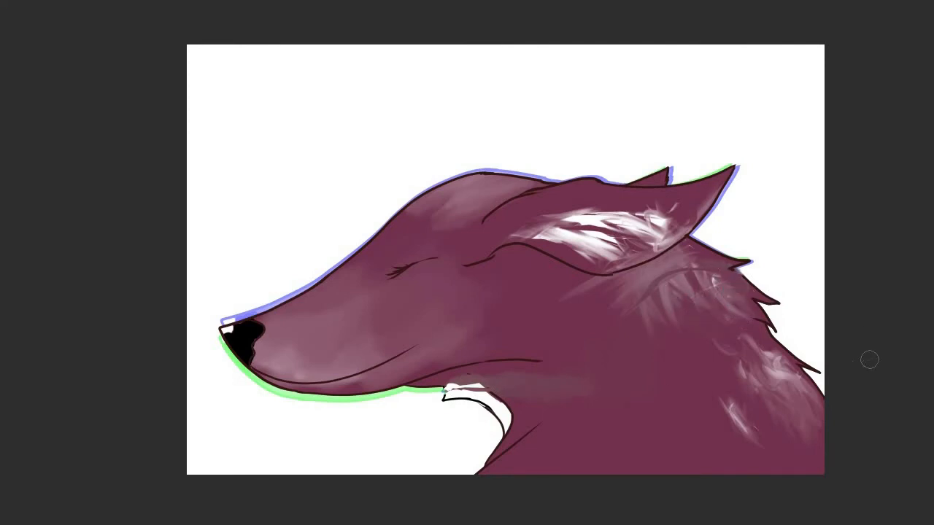
mouse_move(481, 372)
mouse_down()
mouse_move(488, 382)
mouse_move(455, 388)
mouse_move(488, 379)
mouse_up()
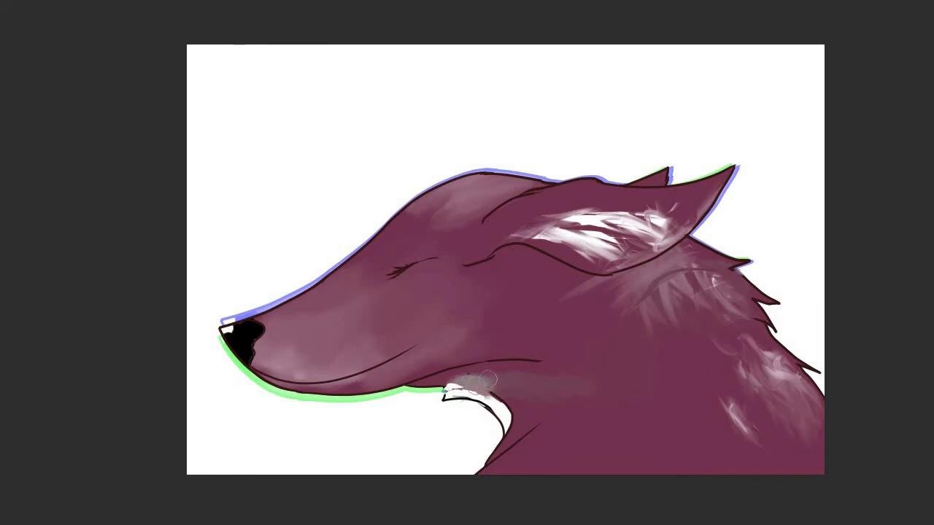
ctrl+click(595, 373)
key(ctrl+z)
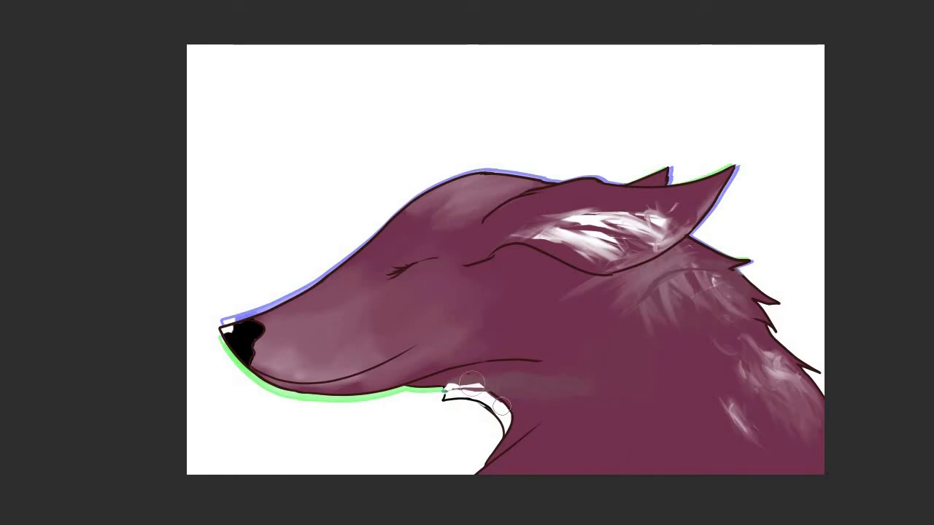
mouse_move(467, 399)
mouse_down()
mouse_move(488, 397)
mouse_move(446, 392)
mouse_move(530, 423)
mouse_up()
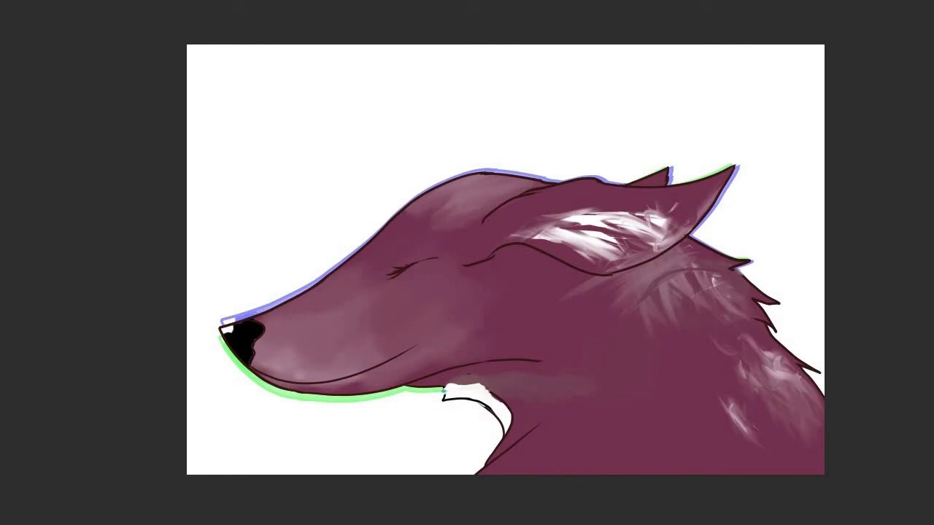
- Flip forward and back through the timeline frames to examine the head tilt with the new in-between drawings
key(Right)
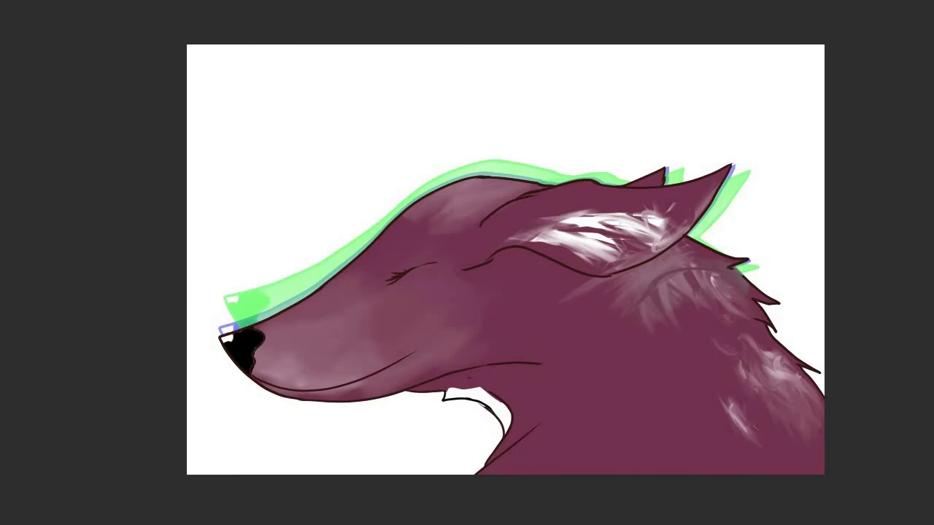
key(Right)
key(Right)
key(Right)
key(Right)
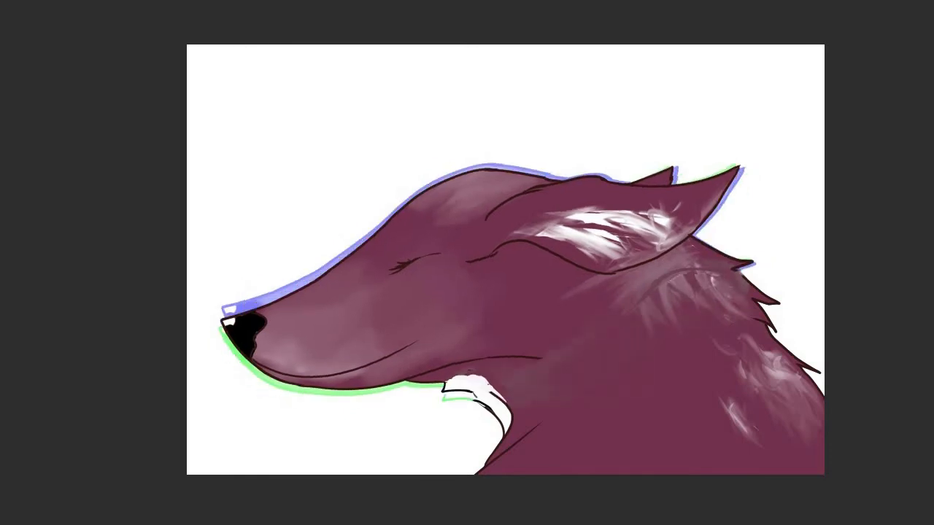
key(Right)
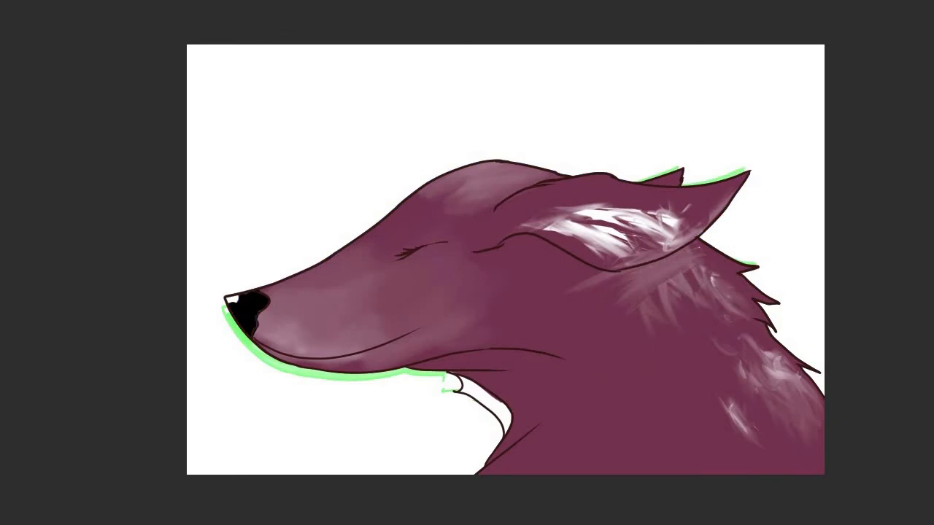
key(Left)
key(Left)
key(Left)
key(Left)
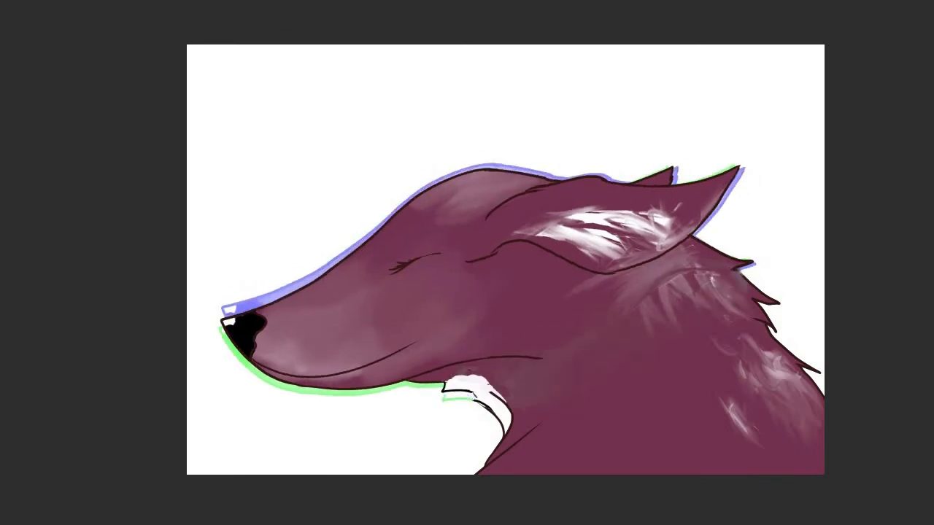
key(Left)
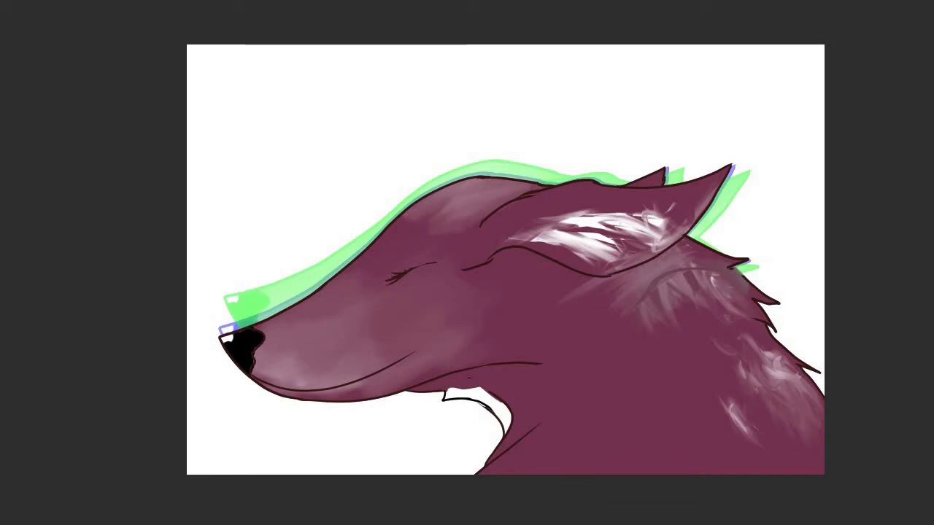
key(Left)
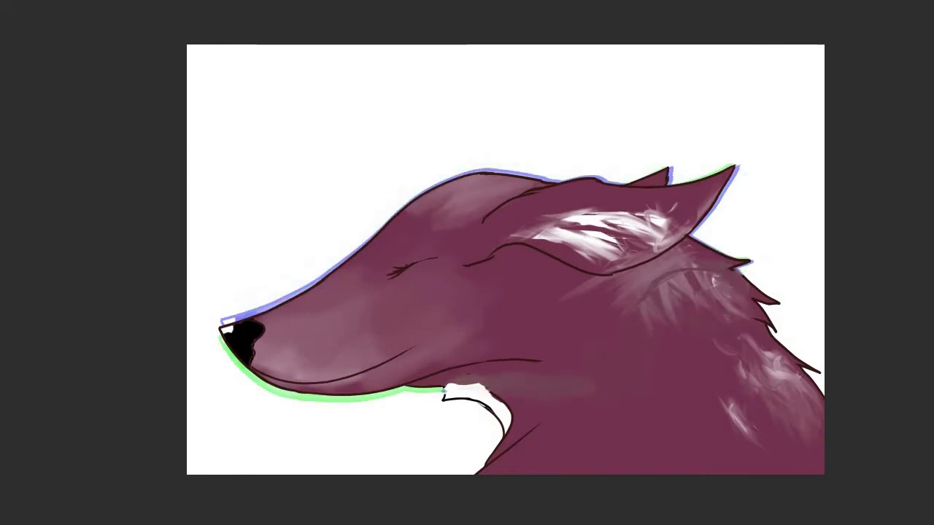
- Assign layer 5 as the cel on the timeline frame following the lowest head position
key(Left)
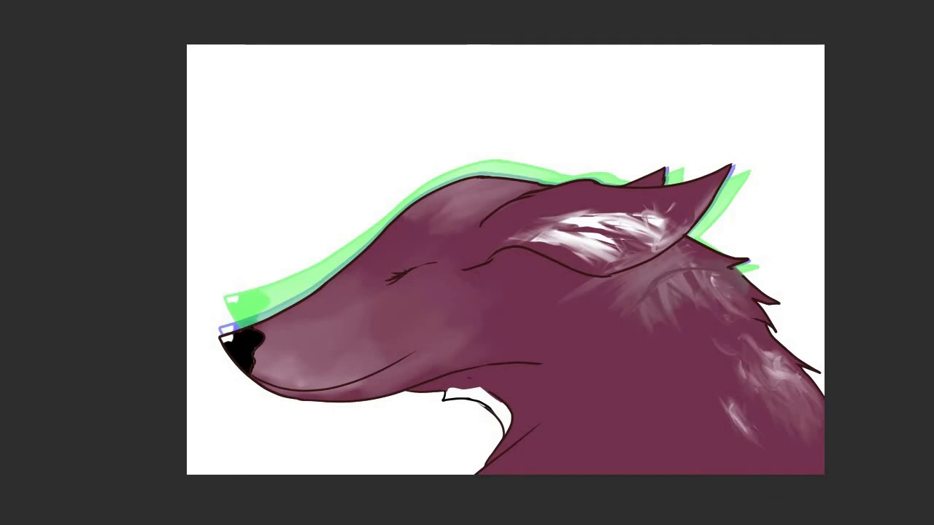
click(270, 229)
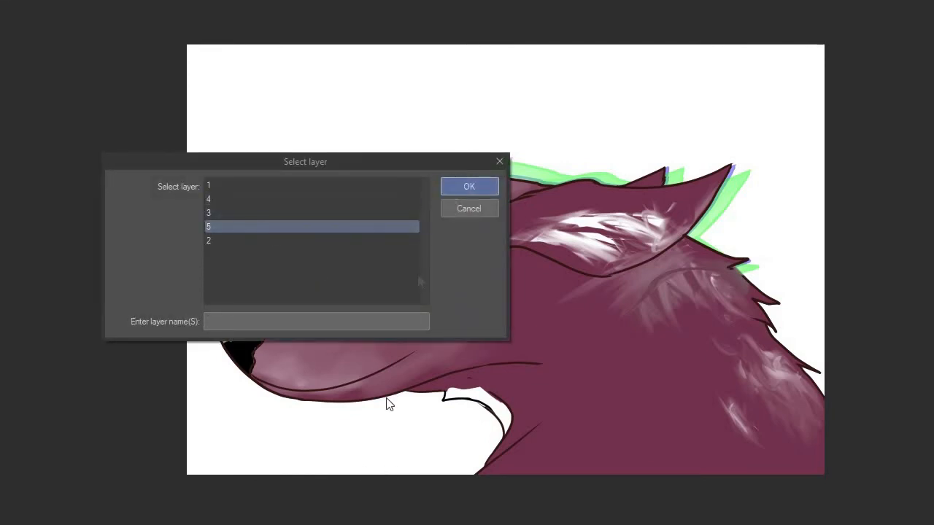
key(Return)
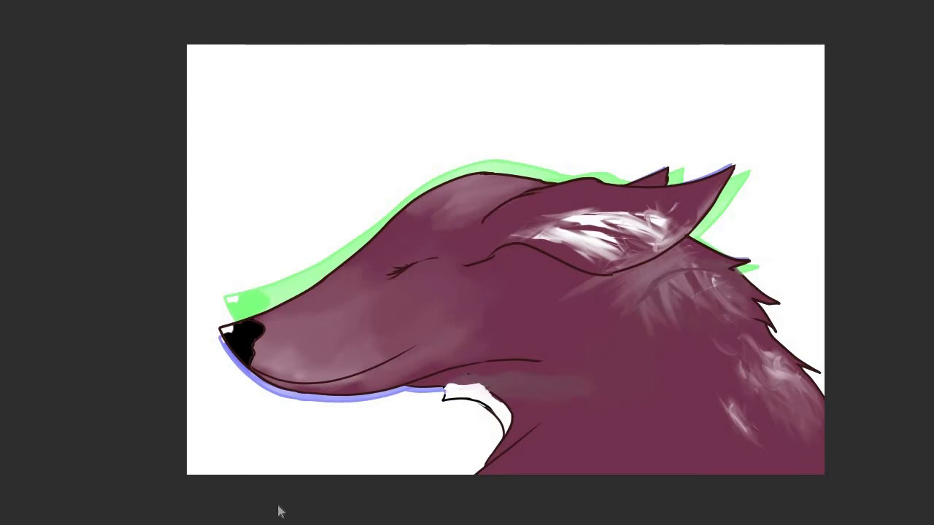
- Assign layers 3 and 4 as the cels on the following timeline frames so the head rises back up
click(293, 241)
click(287, 216)
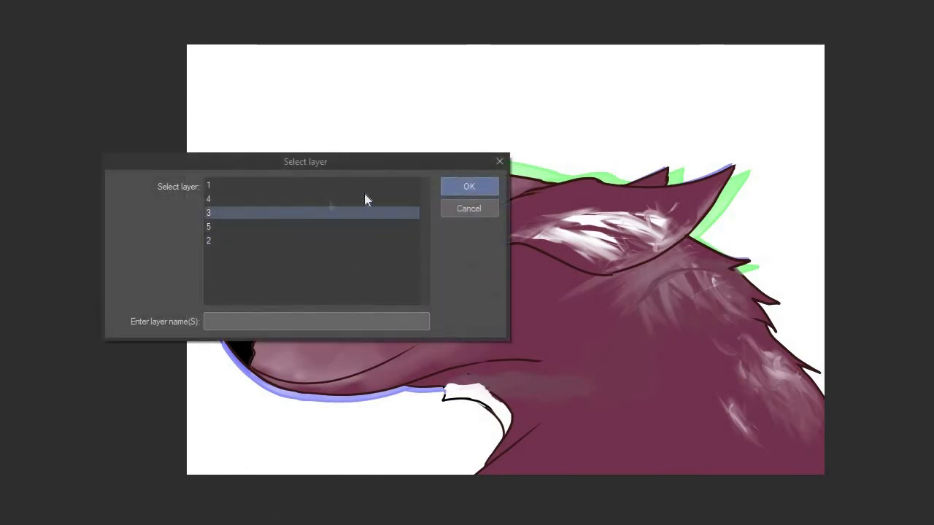
click(447, 188)
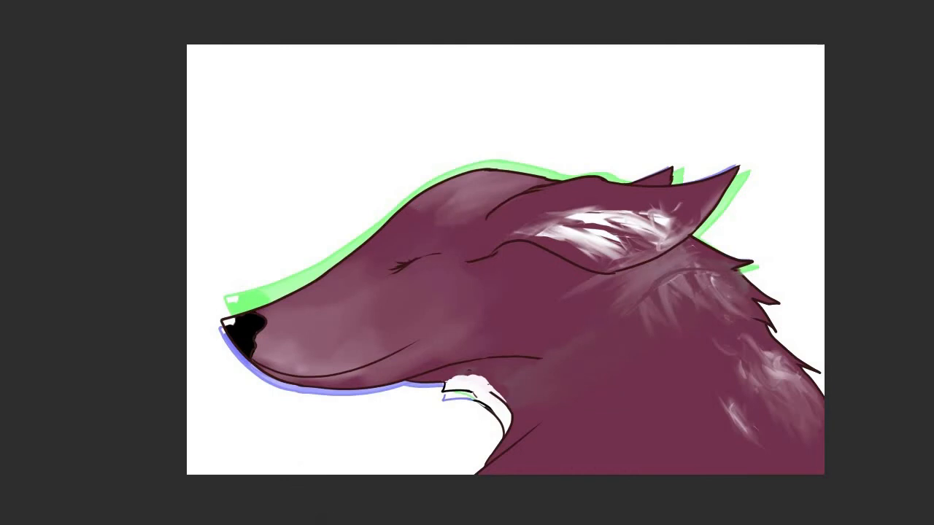
click(259, 200)
click(468, 187)
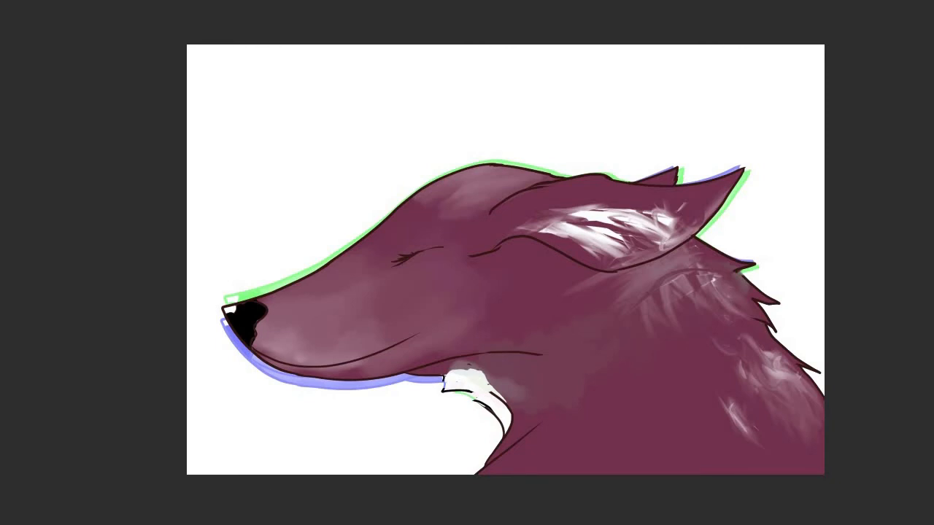
click(280, 334)
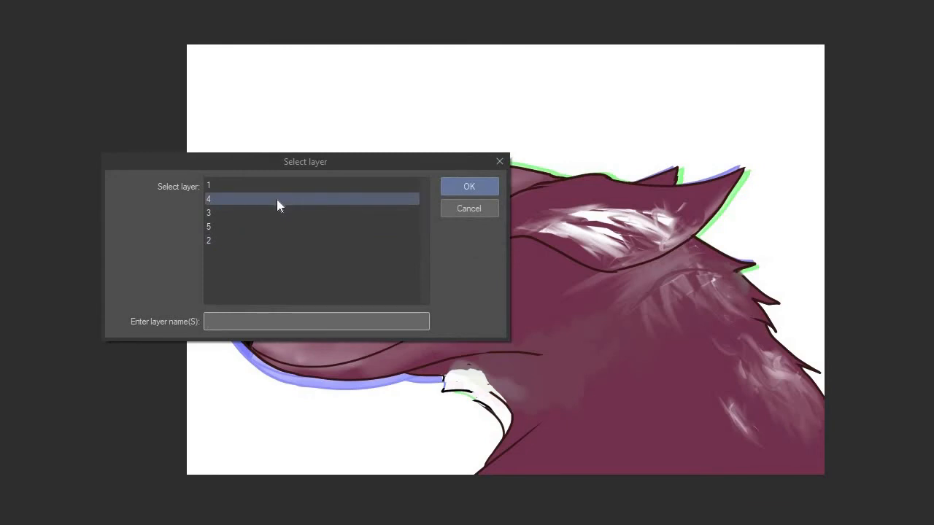
click(278, 199)
click(467, 186)
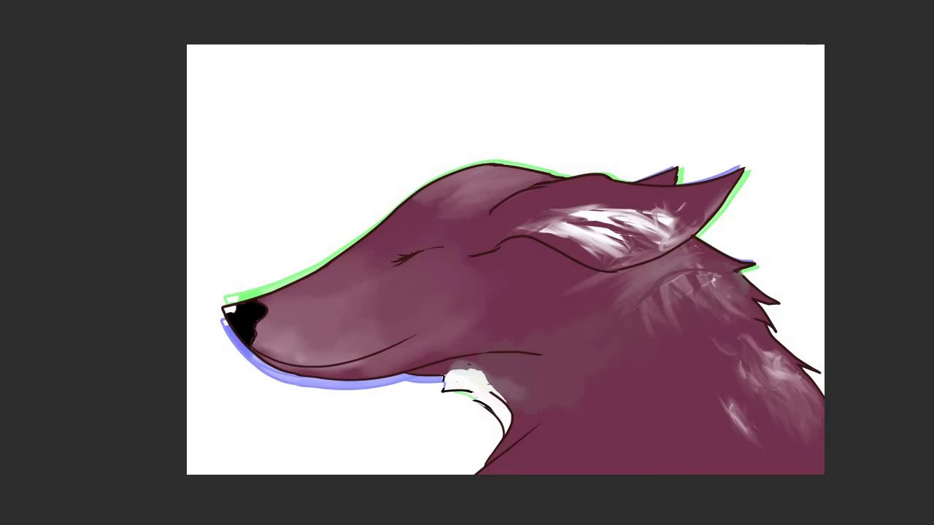
- Flip back and forth through the timeline frames to examine the complete lowering and raising of the head
key(Right)
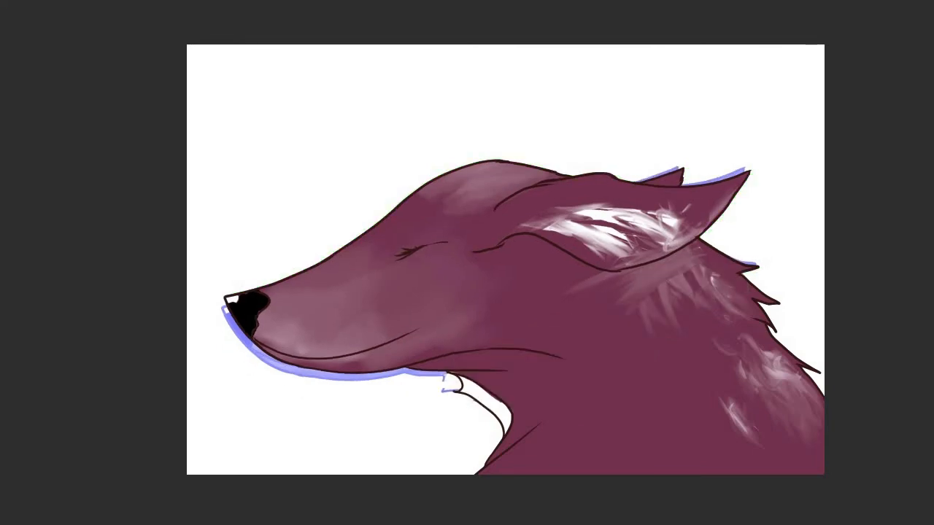
key(Left)
key(Left)
key(Left)
key(Left)
key(Left)
key(Left)
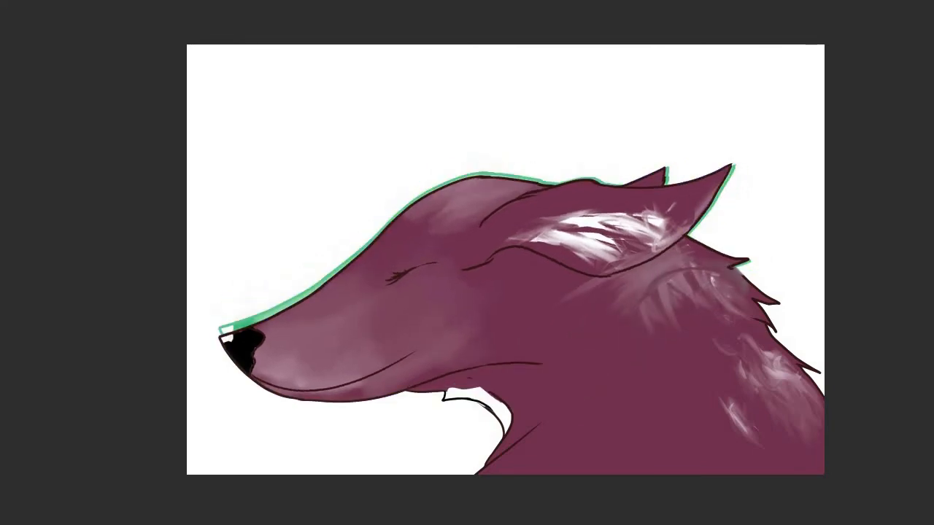
key(Left)
key(Left)
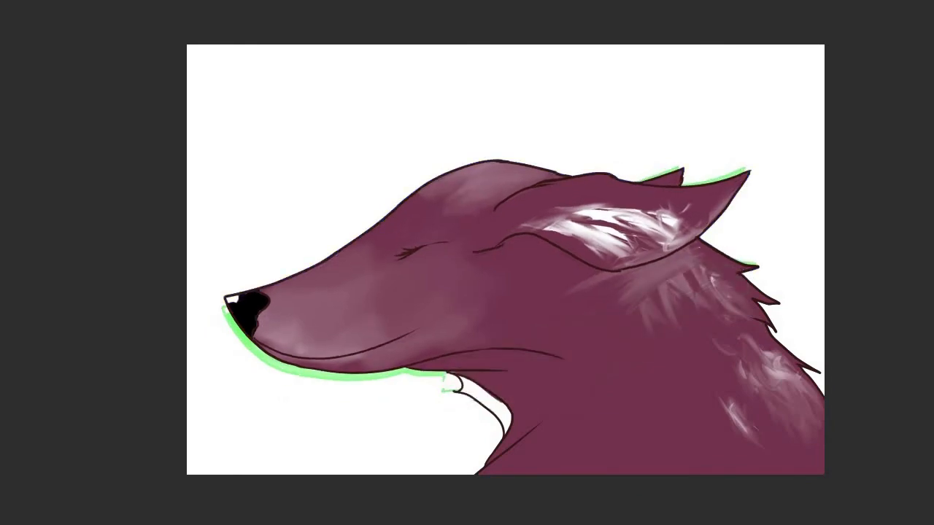
key(Right)
key(Right)
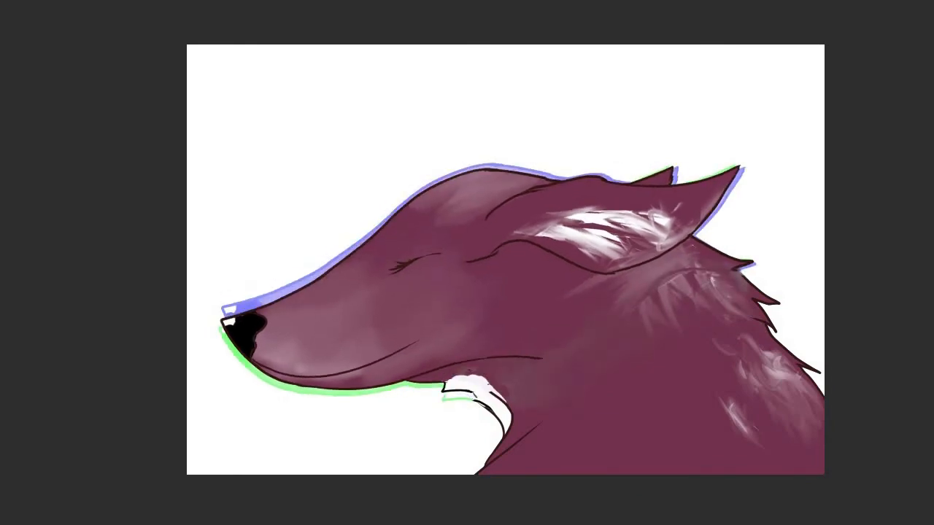
key(Right)
key(Right)
key(Right)
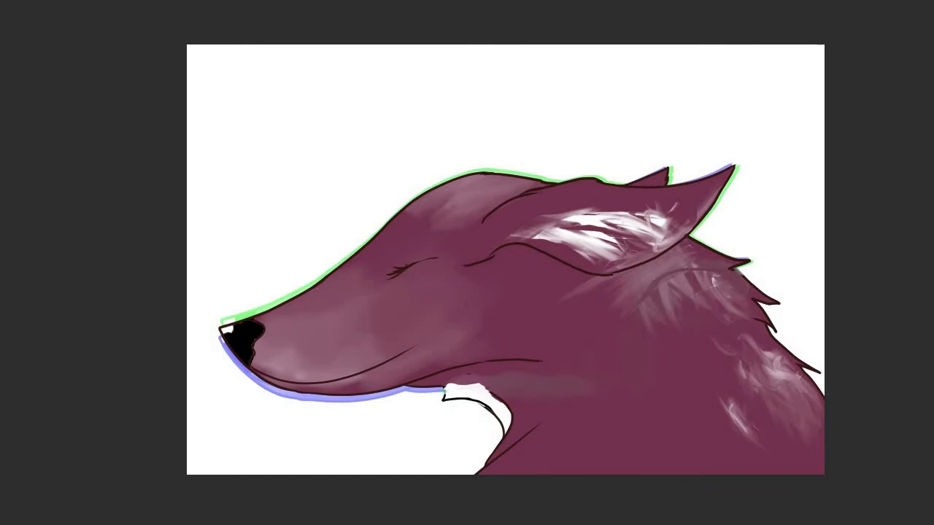
key(Right)
key(Right)
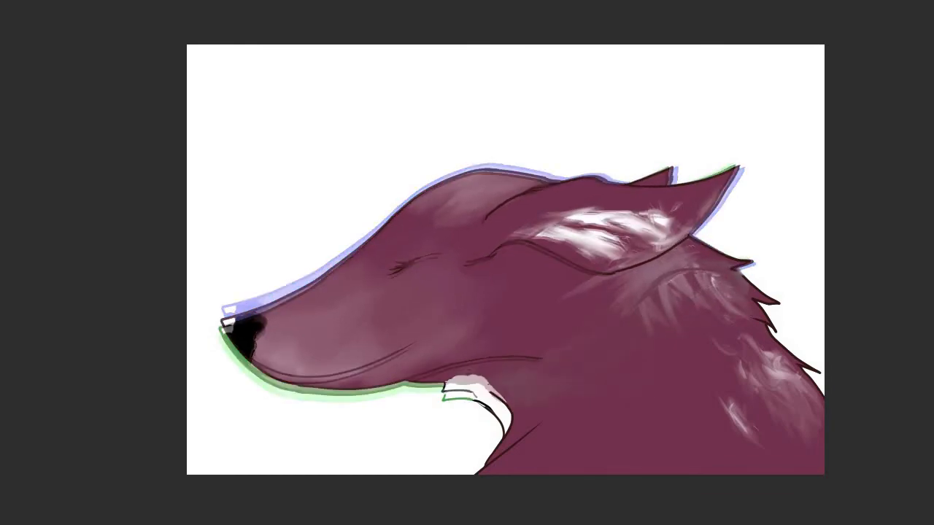
key(Right)
key(Right)
key(Right)
key(Right)
key(Right)
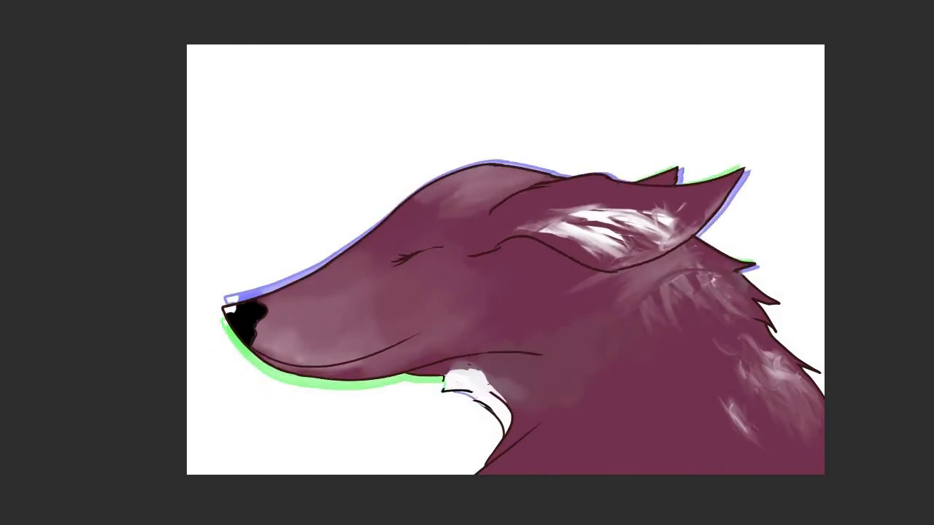
key(Right)
key(Right)
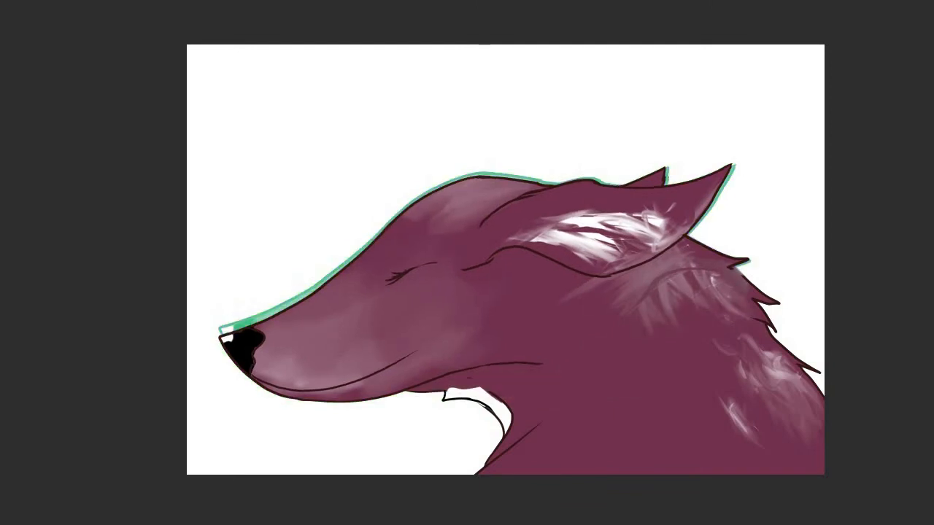
- Assign layer 1 as the head cel on the timeline frame following the rising layer 4 drawing
key(Right)
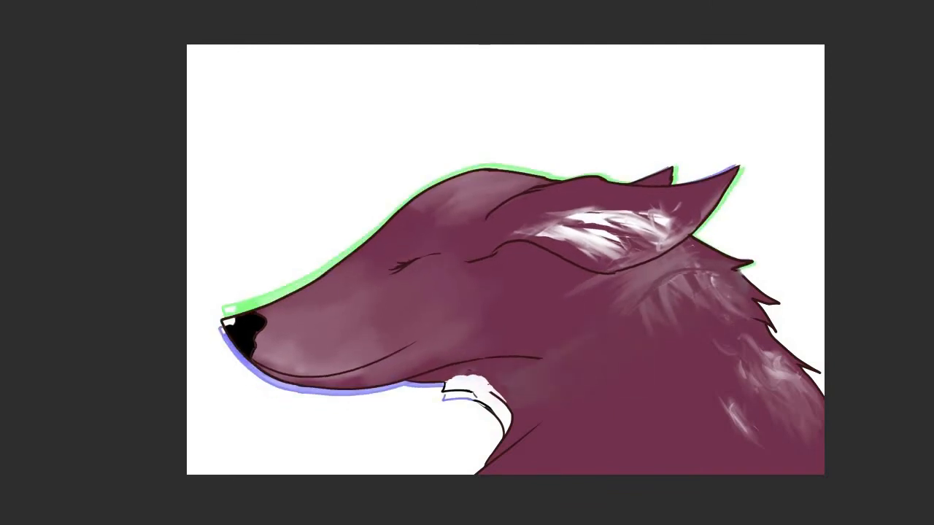
key(Right)
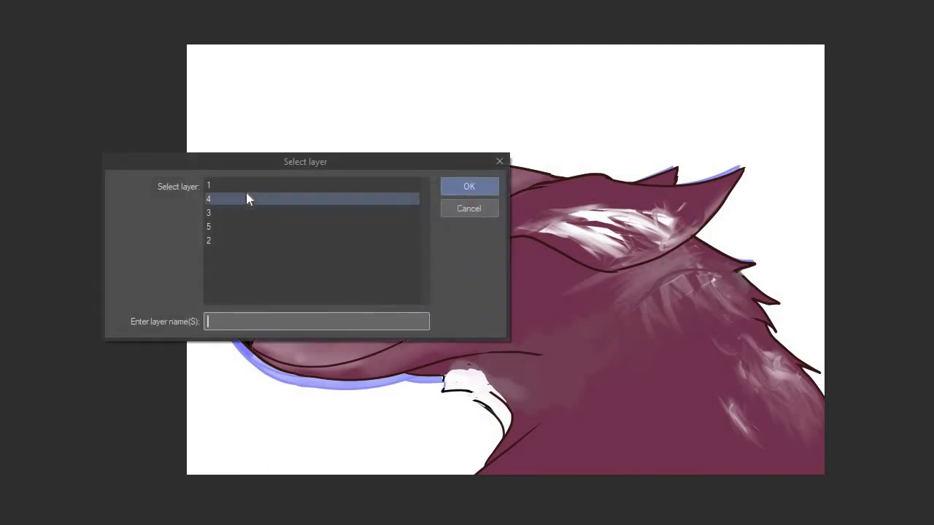
click(247, 188)
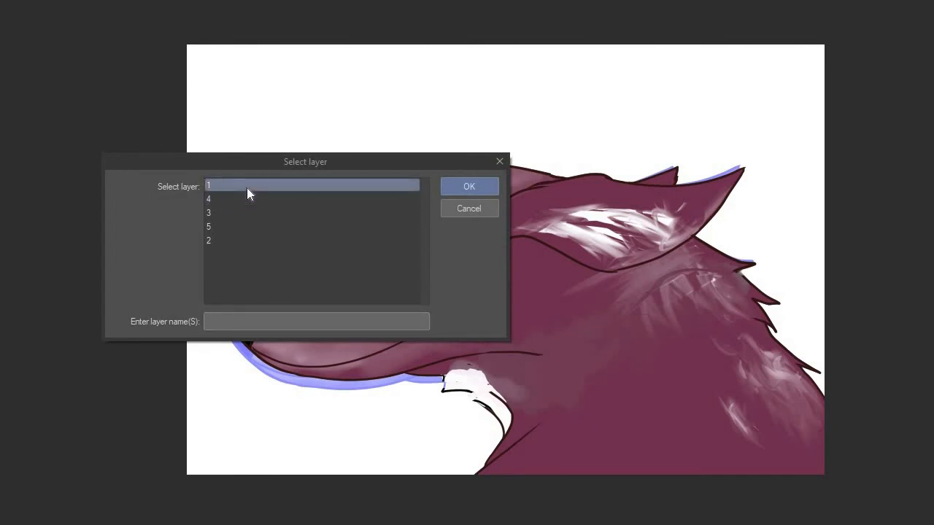
click(448, 193)
key(Right)
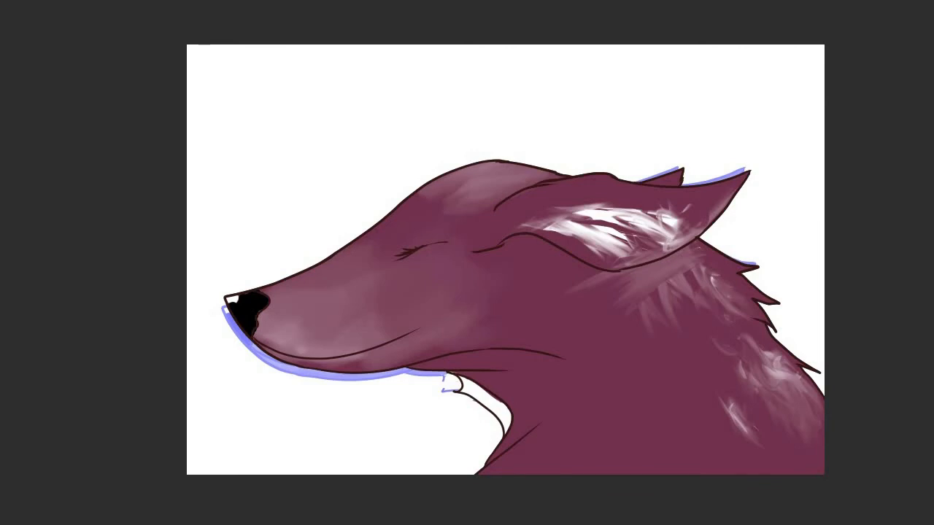
key(space)
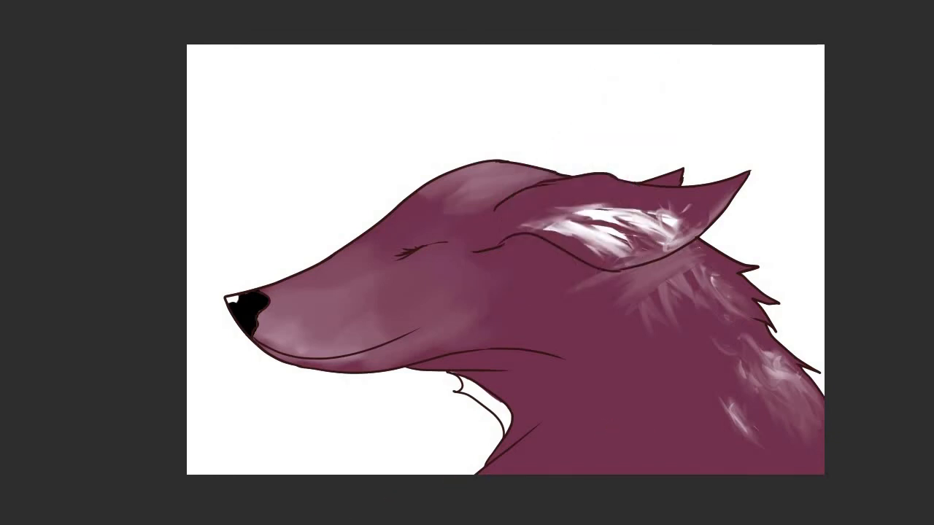
- Assign the headphones' layer 1 and layer 4 cels to the first two head positions and nudge the layer 4 headphones
click(408, 186)
click(467, 186)
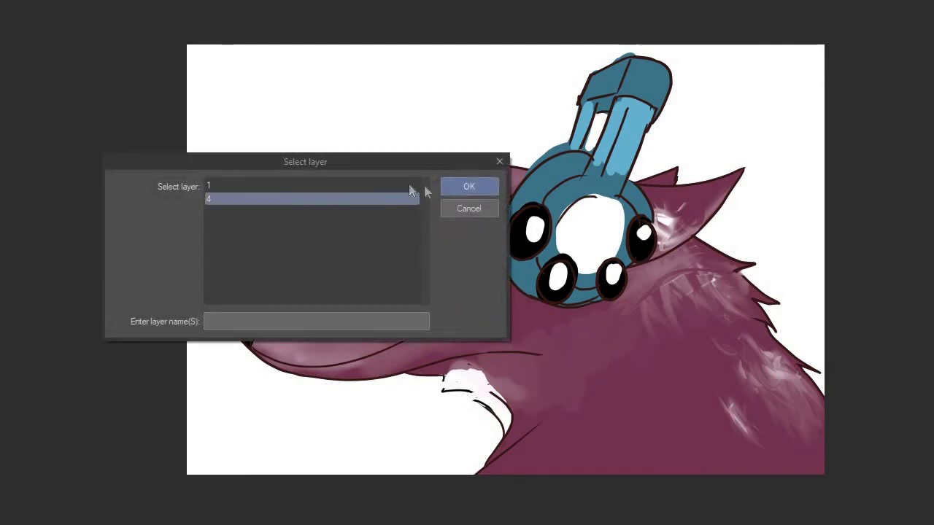
click(446, 187)
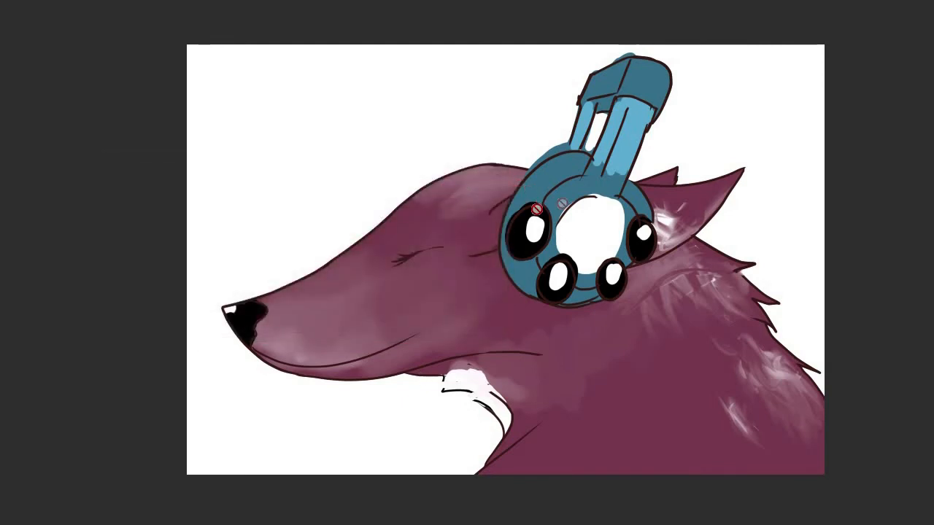
key(v)
drag(570, 238, 572, 238)
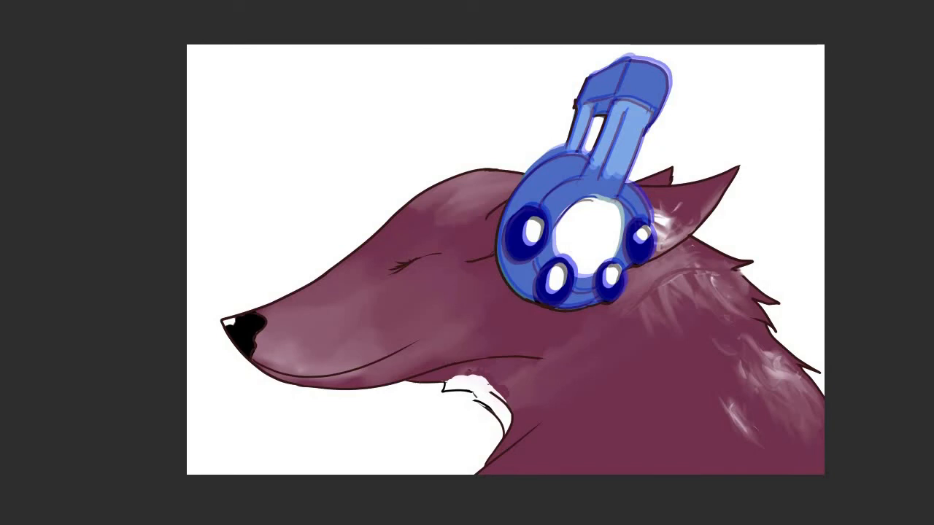
- Assign layer 3 as the headphones cel on the matching head frame and move the headphones slightly toward the muzzle
click(574, 183)
click(315, 213)
click(479, 187)
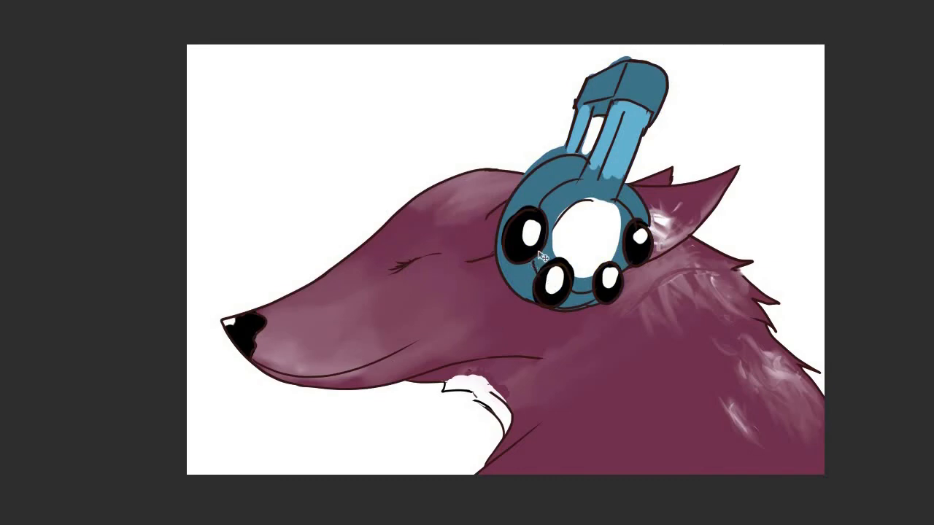
drag(581, 259, 562, 261)
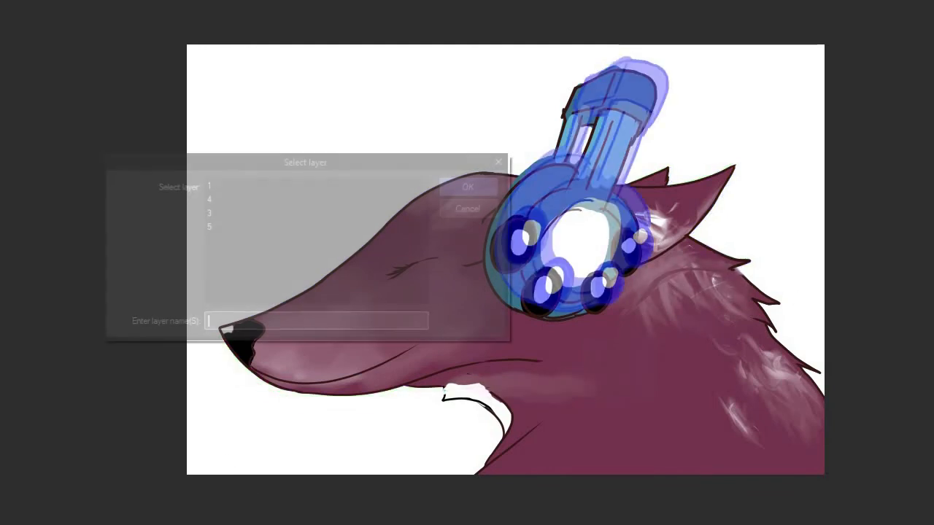
- Assign layer 5 as the headphones cel on the matching head frame and nudge the headphones slightly upward
click(266, 214)
click(264, 226)
click(464, 191)
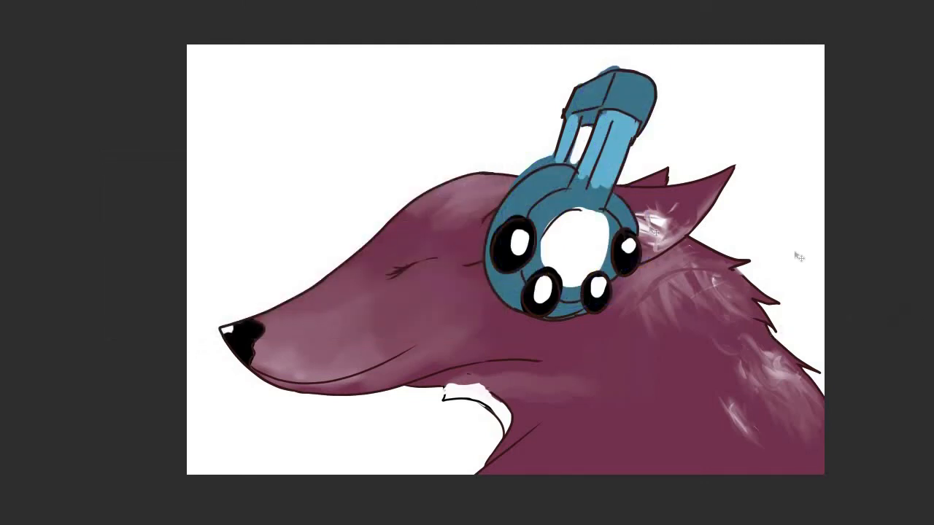
mouse_move(600, 227)
mouse_down()
mouse_move(617, 227)
mouse_move(590, 218)
mouse_move(604, 221)
mouse_up()
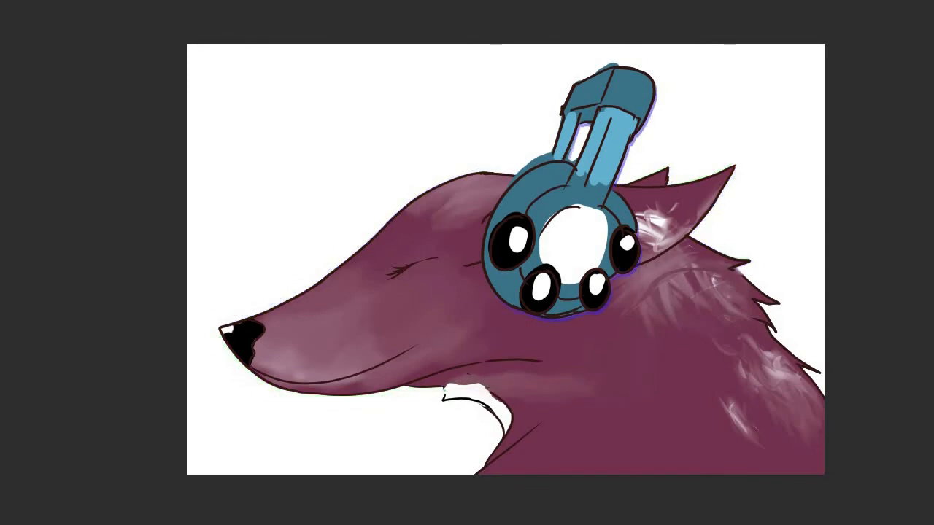
- Compare the headphones across the neighbouring frames and shift the layer 5 headphones down and slightly toward the muzzle
key(Left)
key(Left)
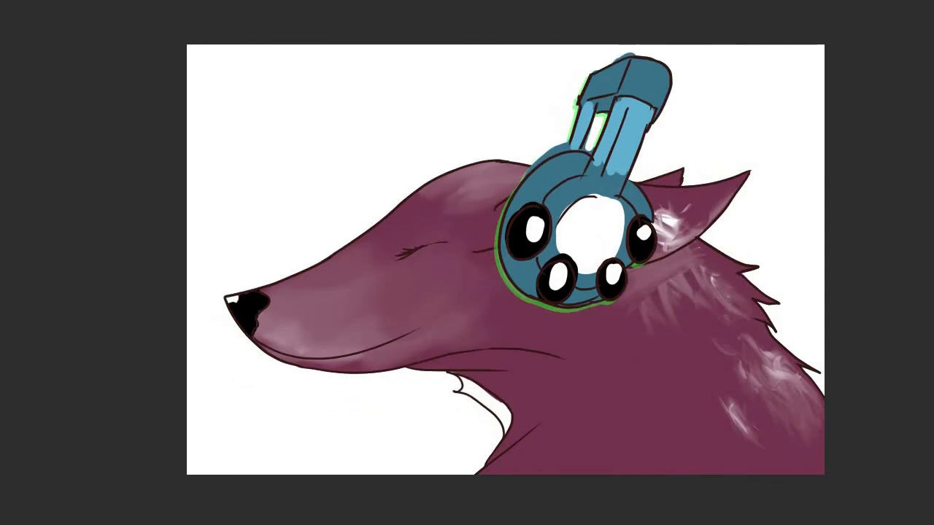
key(Right)
key(Right)
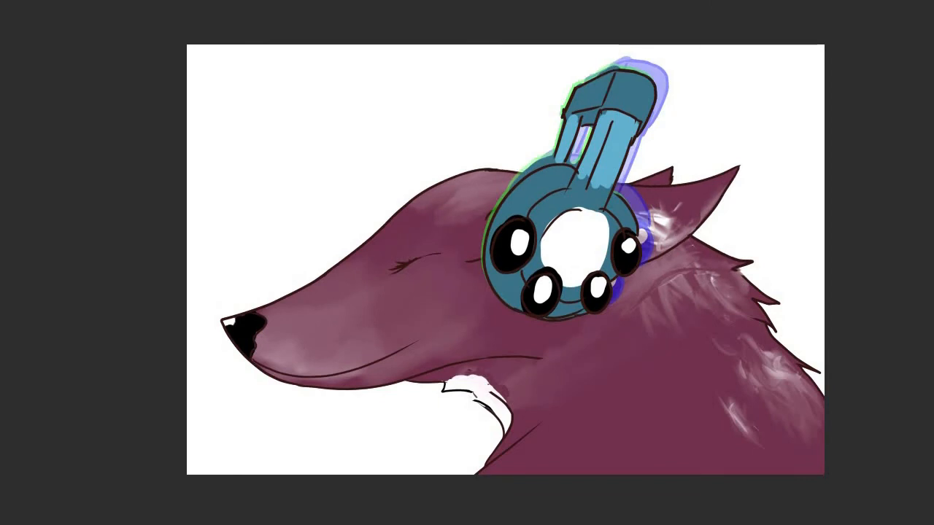
key(Right)
drag(572, 230, 566, 243)
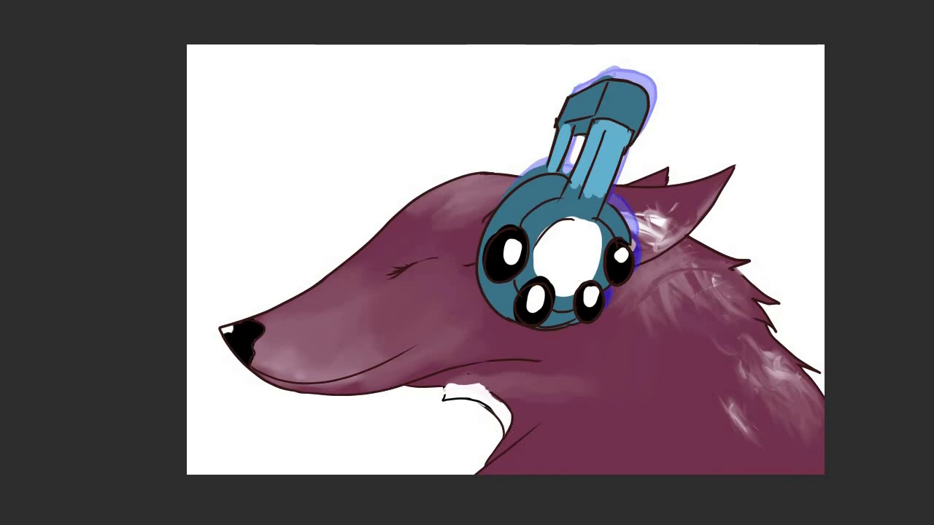
- Assign layer 2 as the headphones cel on the lowest head frame, move it down toward the muzzle, and check the following frames
key(Right)
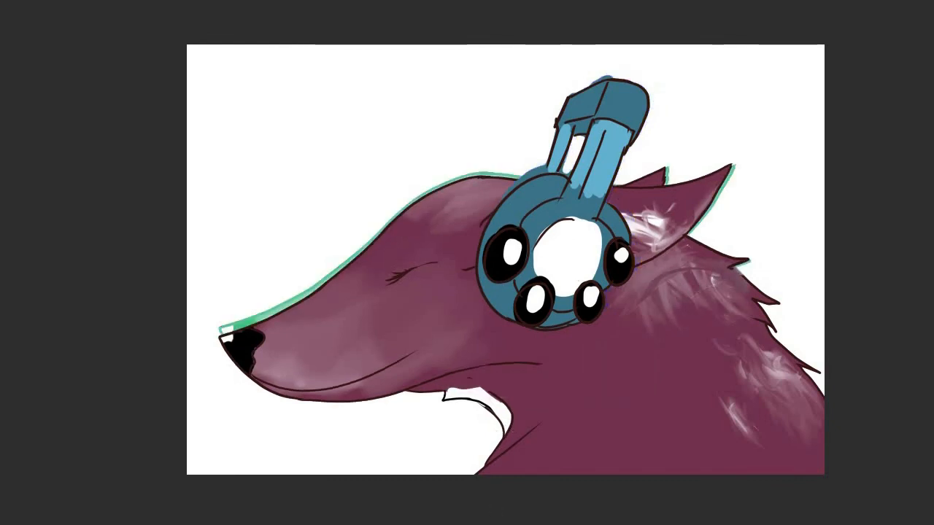
key(Left)
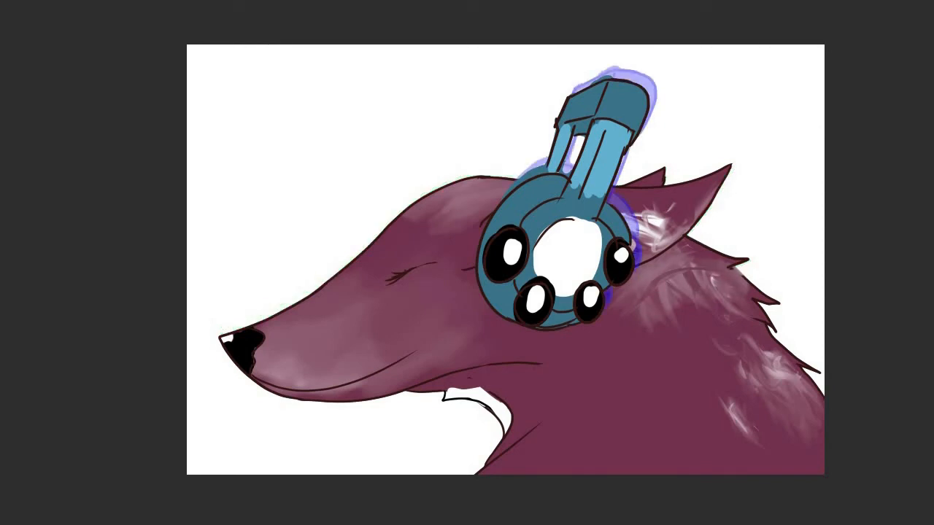
key(Left)
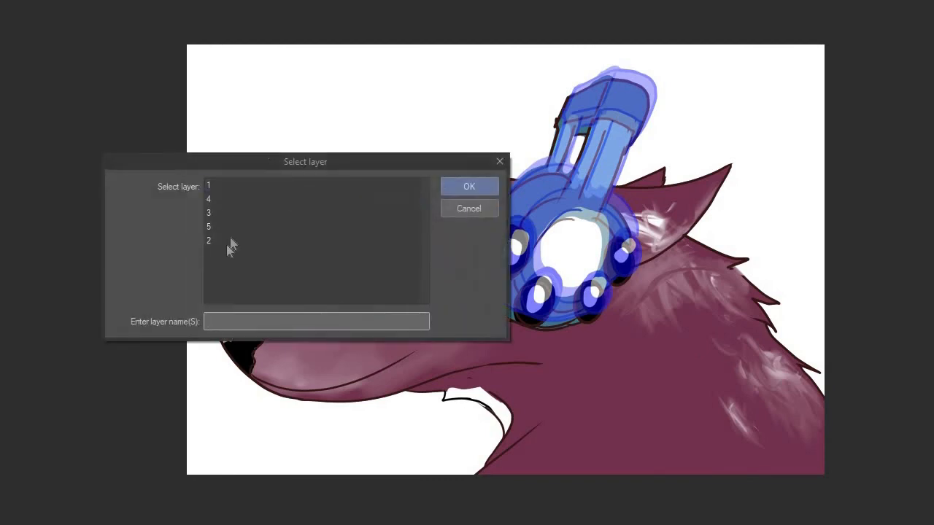
click(225, 241)
click(470, 189)
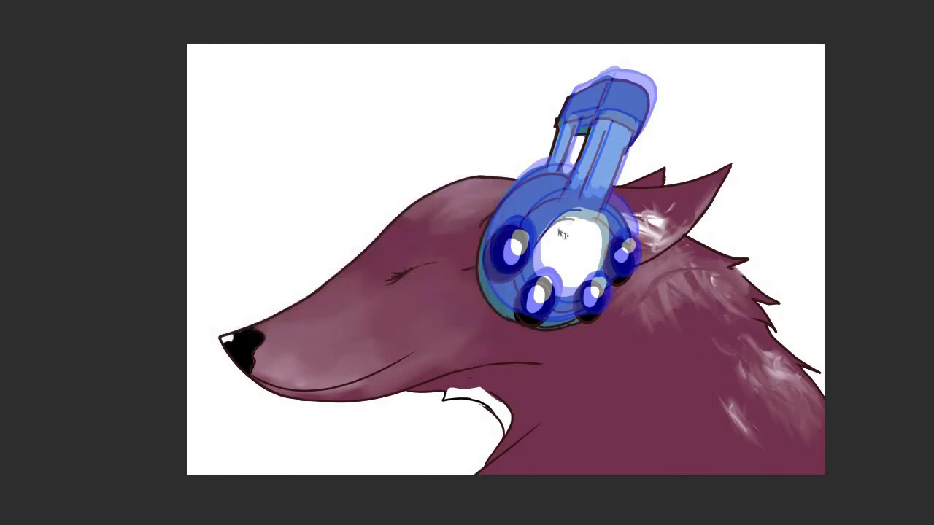
drag(567, 244, 556, 254)
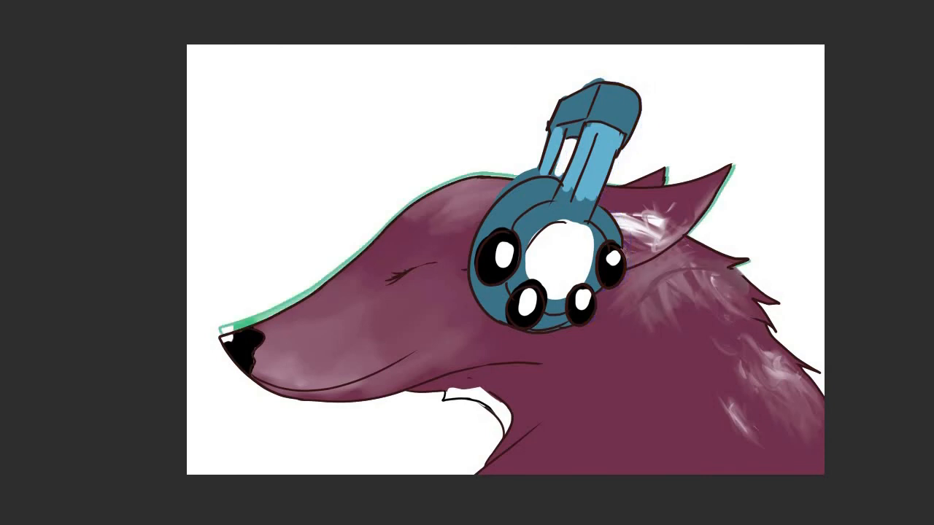
key(Right)
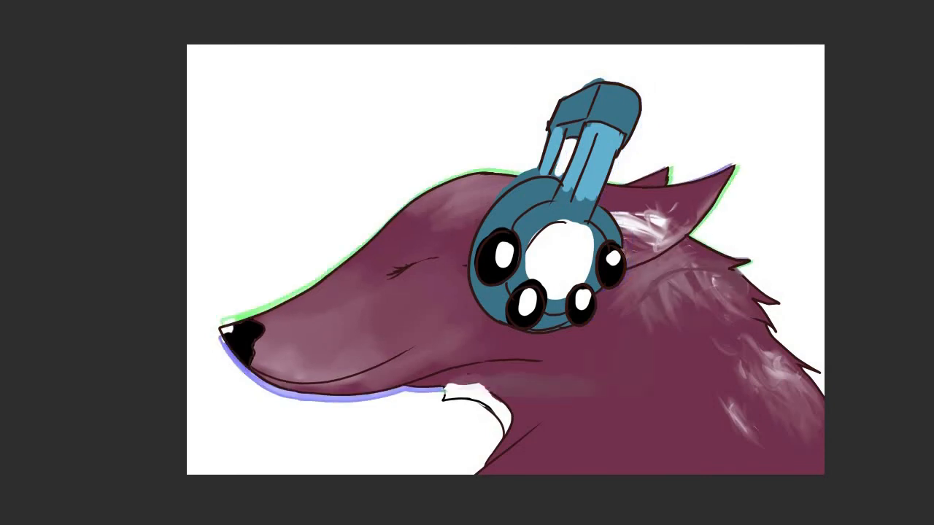
key(Right)
key(Right)
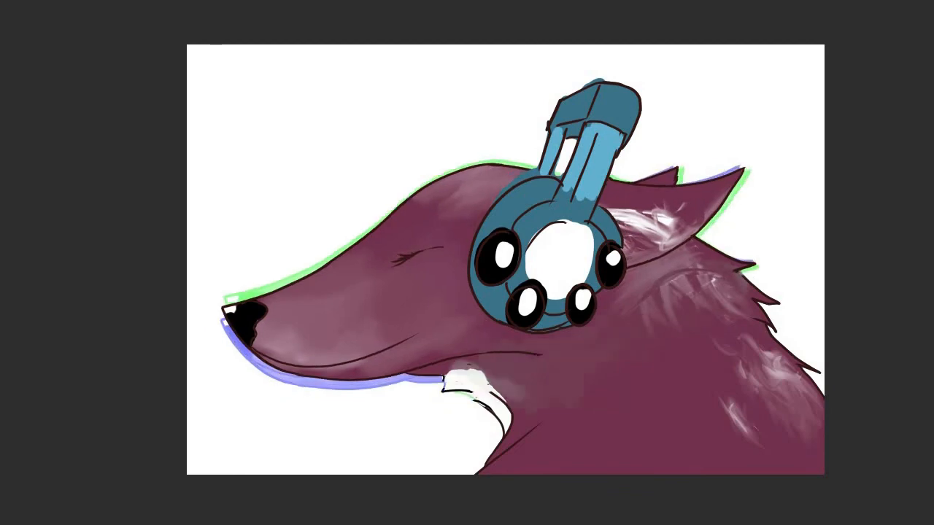
- Step through the head frames and compare the headphones' placement with the neighbouring frames
key(alt+])
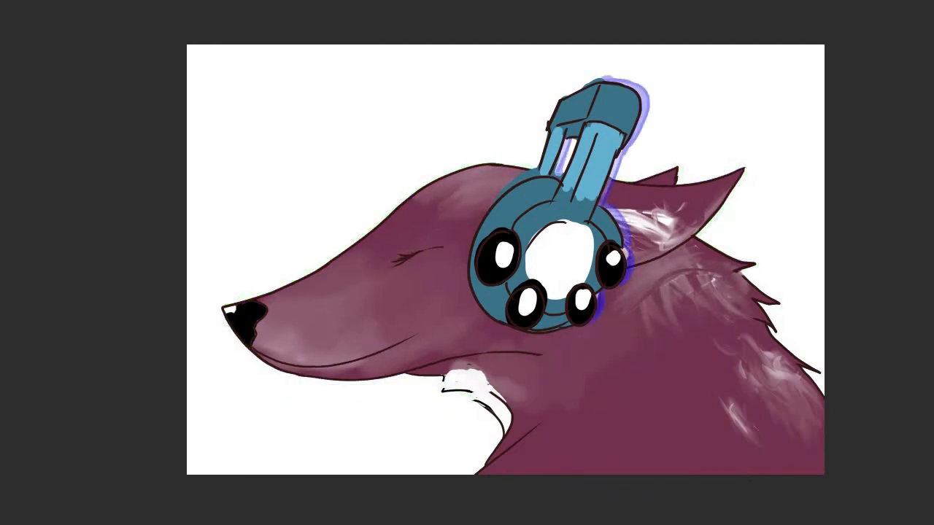
key(Right)
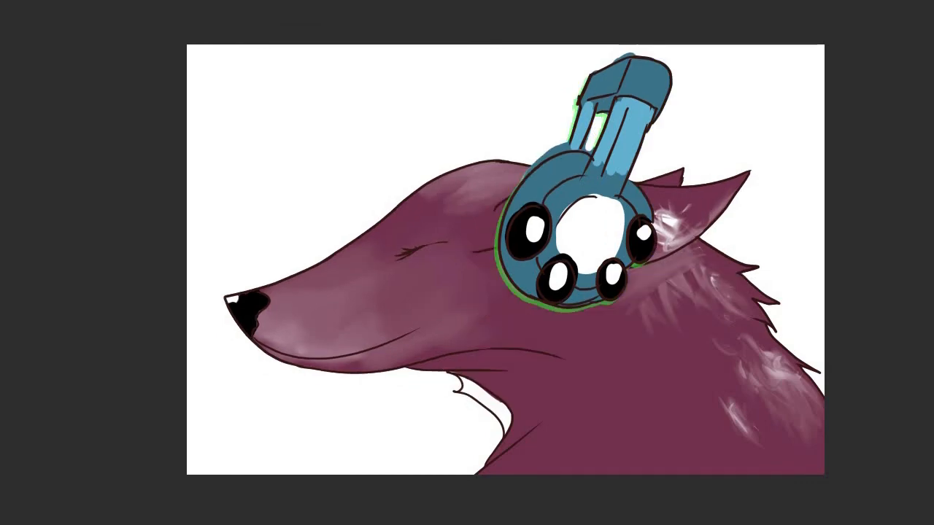
key(Left)
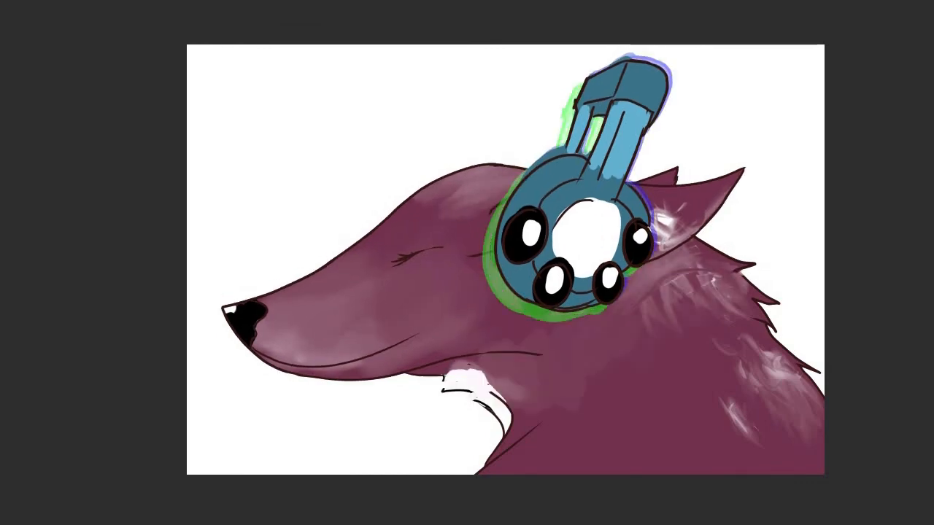
key(Left)
key(Left)
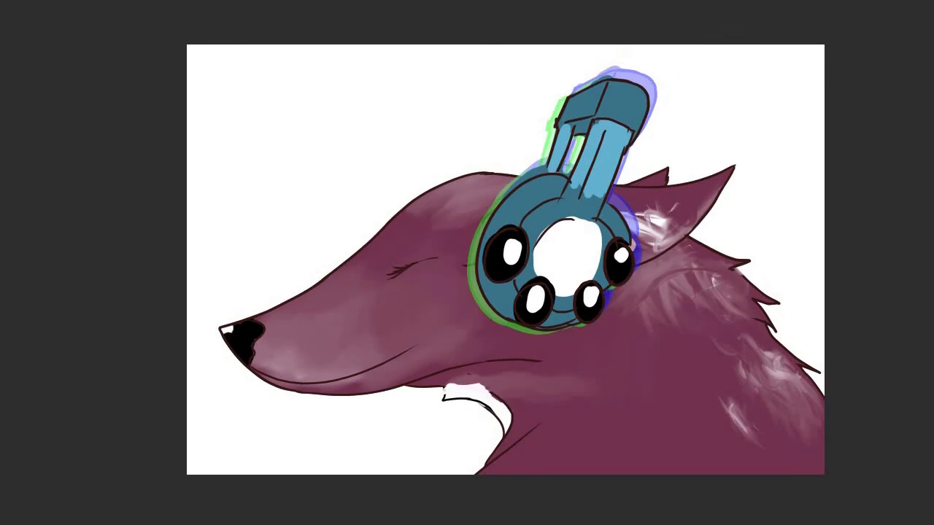
key(Left)
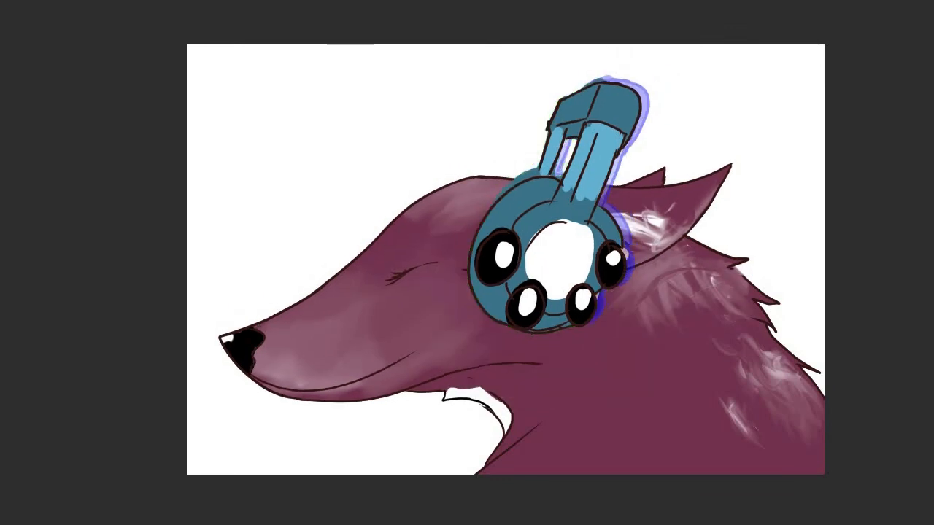
key(Left)
key(Left)
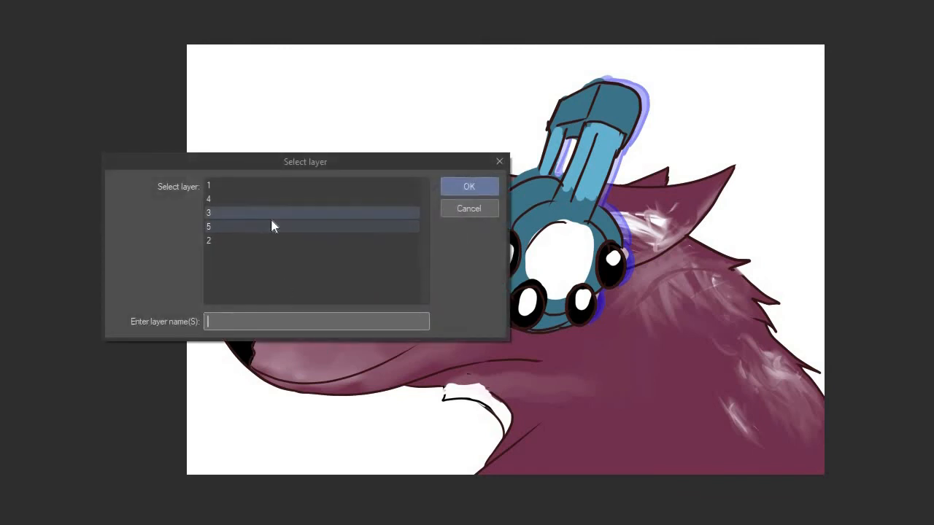
- Assign layer 5 and layer 3 as the headphones cels on consecutive frames where the head rises again
click(271, 226)
click(469, 186)
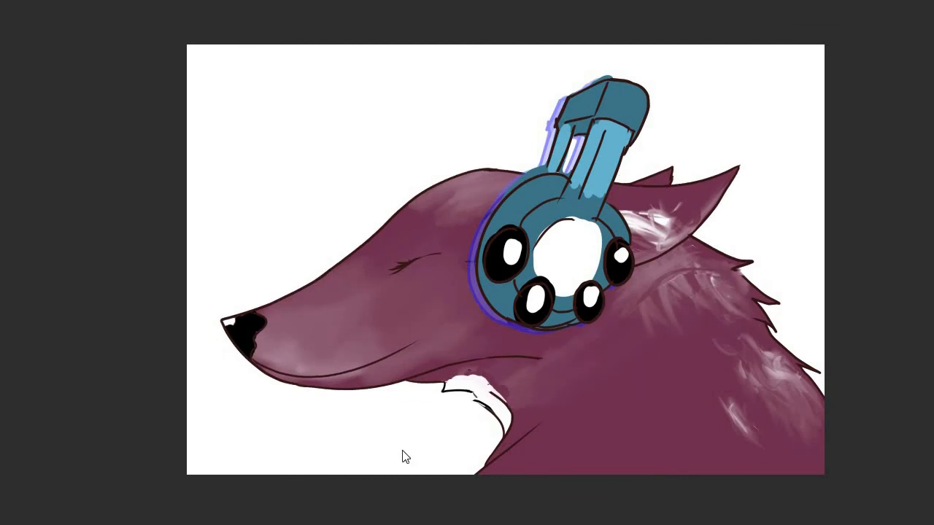
click(421, 455)
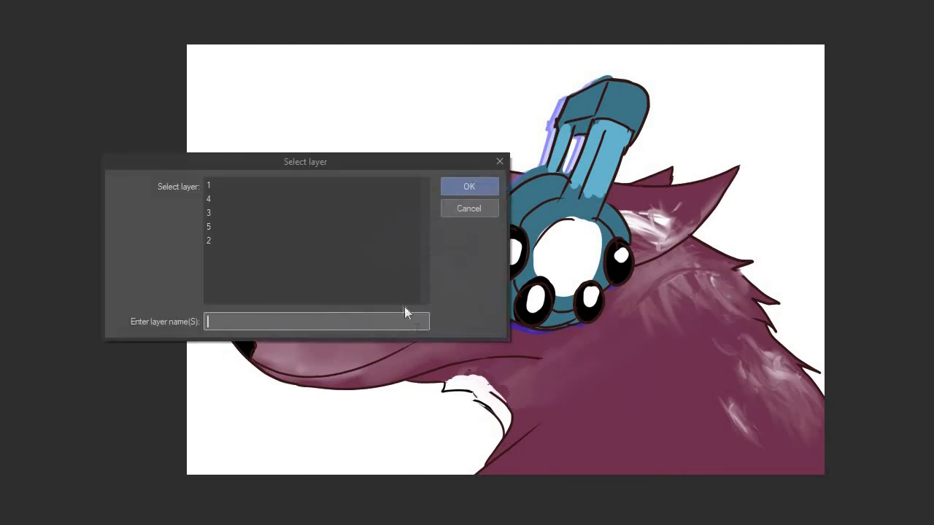
click(245, 212)
click(469, 187)
drag(558, 251, 566, 242)
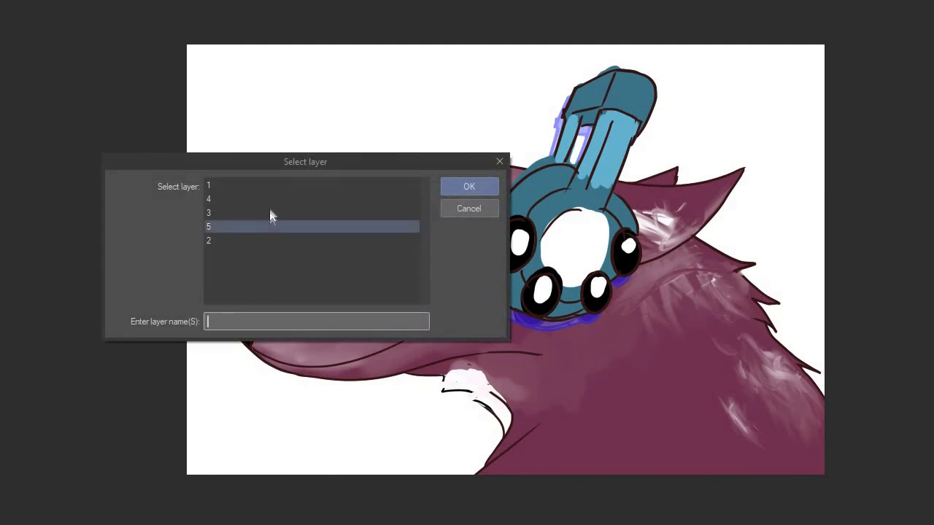
- Assign layer 4 and layer 1 as the headphones cels on the last two frames of the rising head
click(270, 200)
click(469, 187)
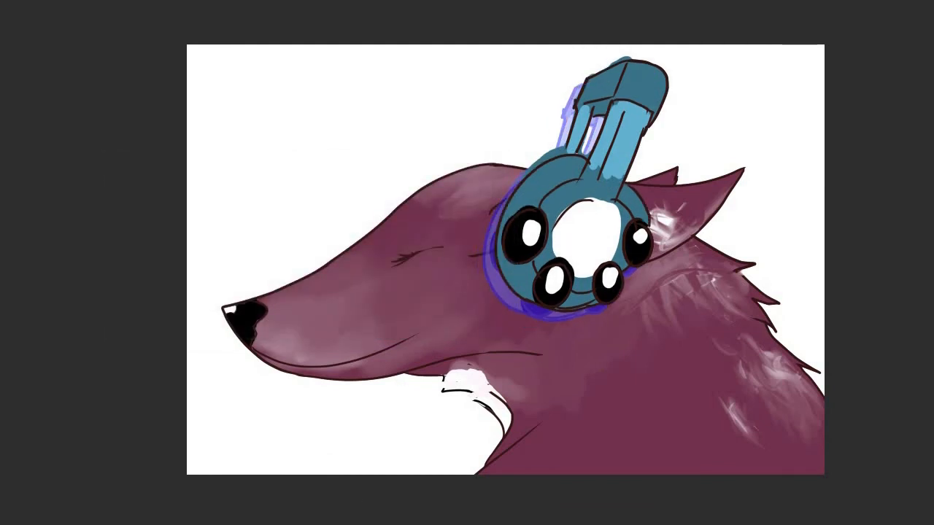
key(ctrl+z)
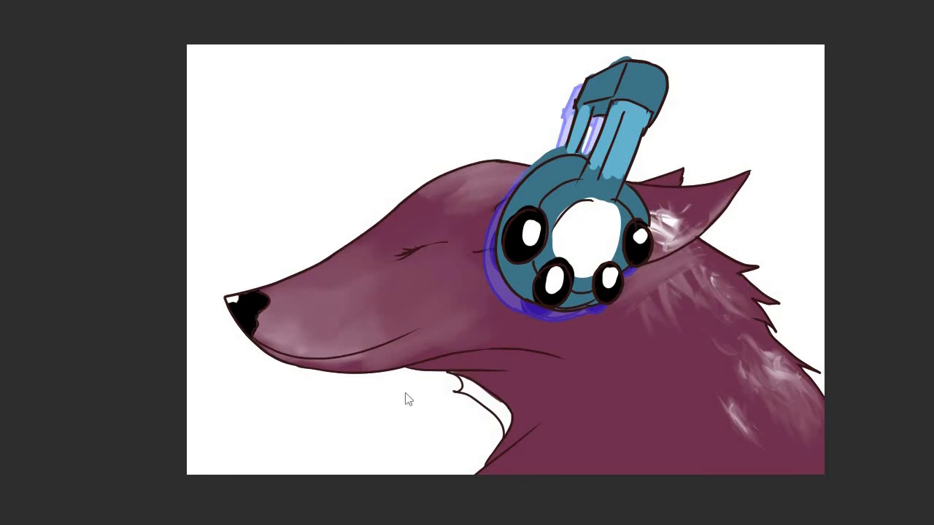
click(336, 188)
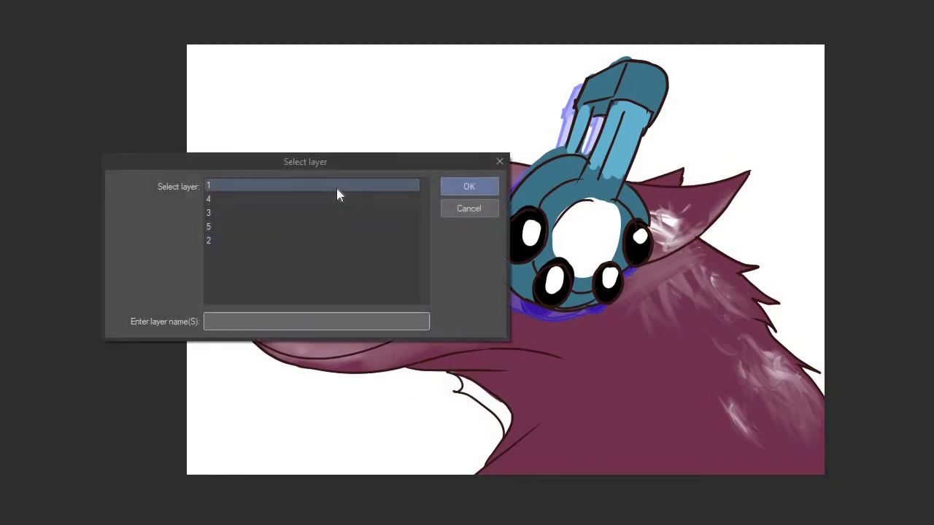
click(448, 191)
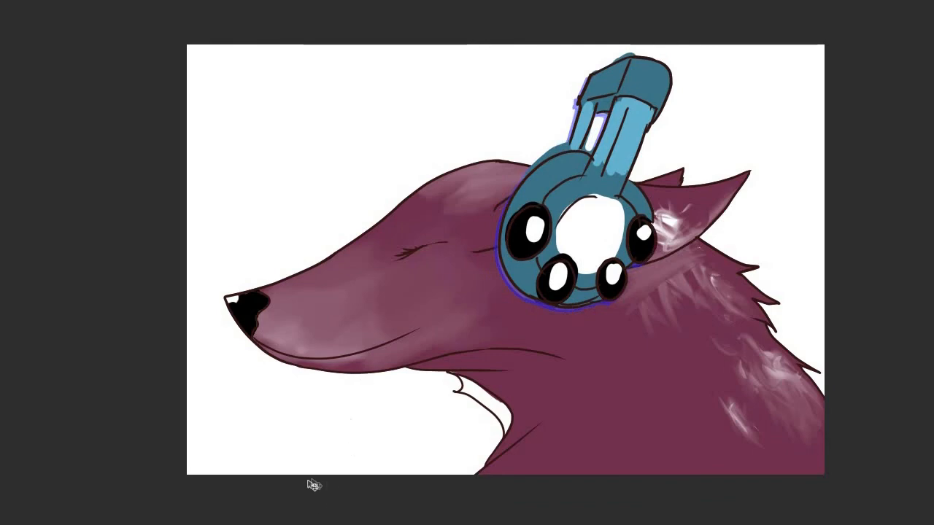
key(ctrl+z)
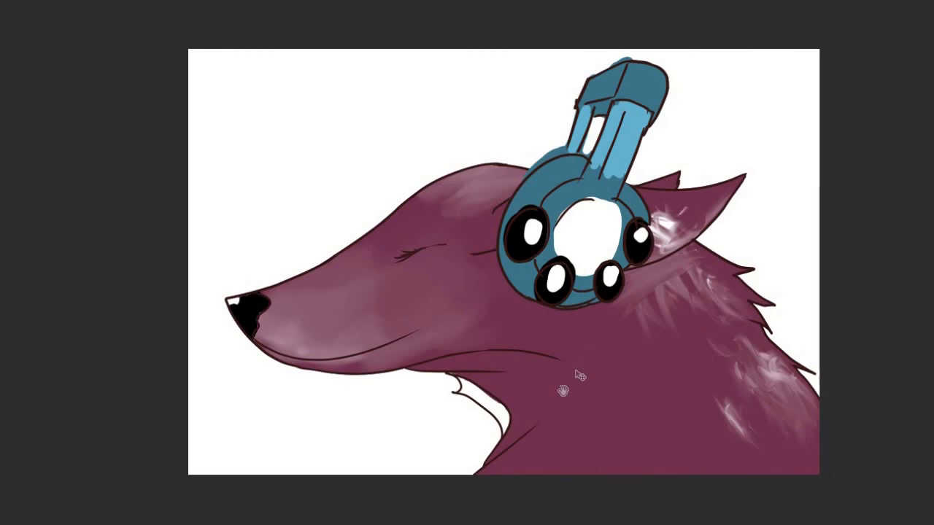
- Fill the background behind the wolf with a solid purple
drag(567, 376, 616, 343)
scroll(562, 383, down, 2)
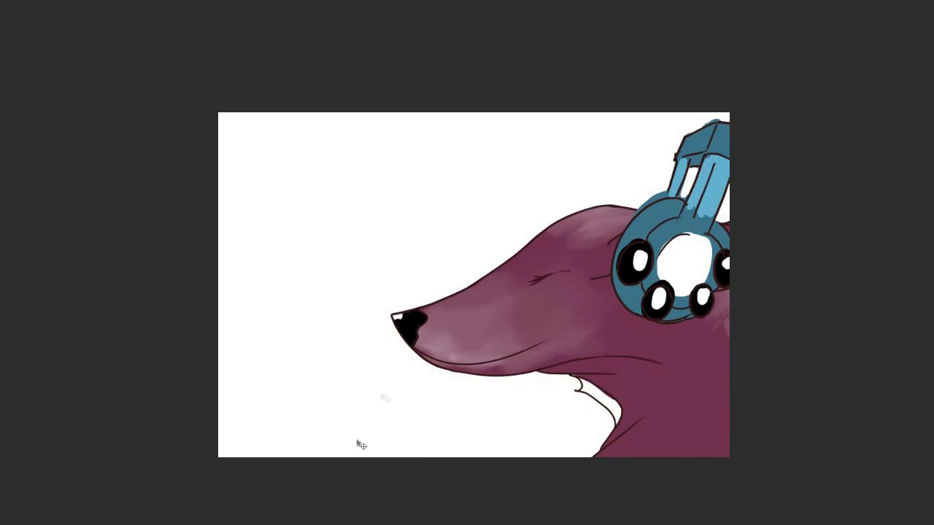
drag(369, 418, 454, 414)
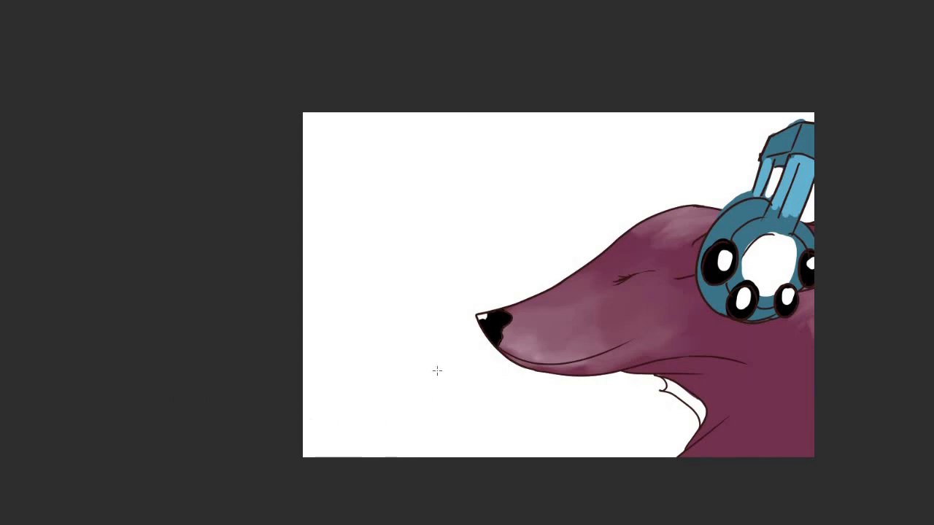
drag(475, 392, 221, 166)
key(ctrl+z)
key(shift+g)
click(369, 321)
drag(351, 321, 353, 308)
key(ctrl+z)
drag(298, 440, 298, 464)
click(446, 339)
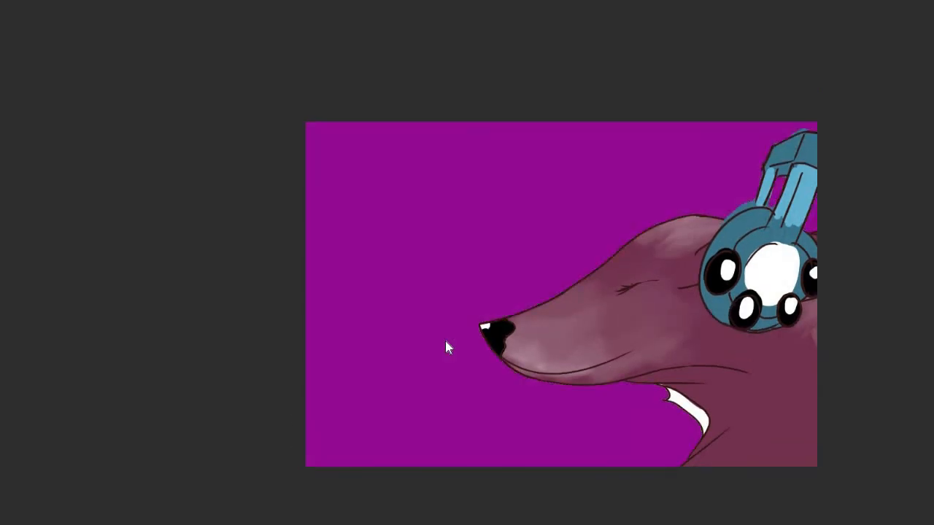
- Adjust the purple background to hue -26 and saturation 83, and darken it by lowering the luminosity
key(ctrl+u)
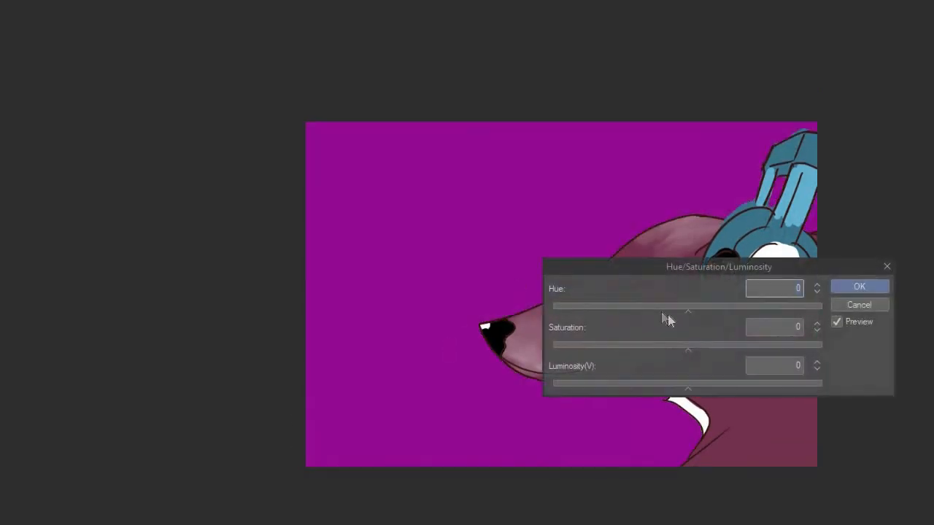
mouse_move(690, 313)
mouse_down()
mouse_move(654, 314)
mouse_move(681, 315)
mouse_up()
click(668, 311)
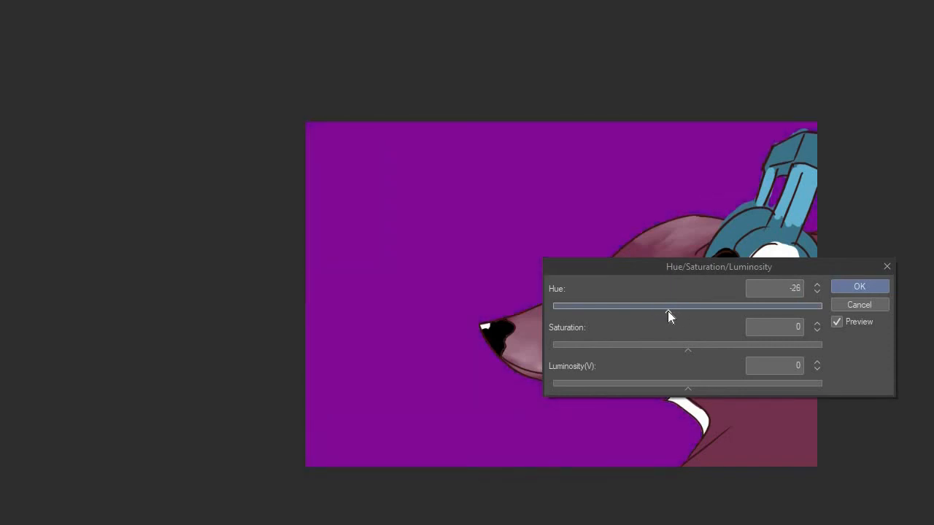
drag(615, 349, 800, 352)
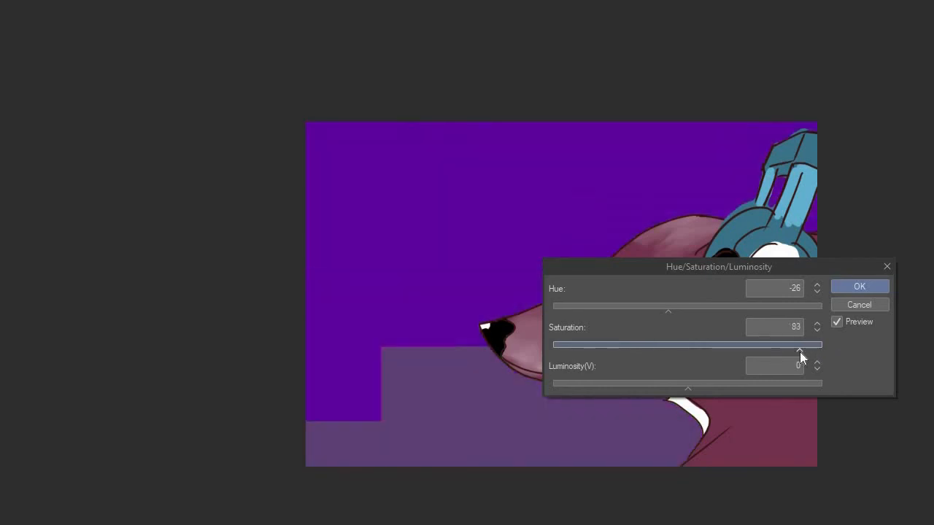
drag(618, 386, 663, 387)
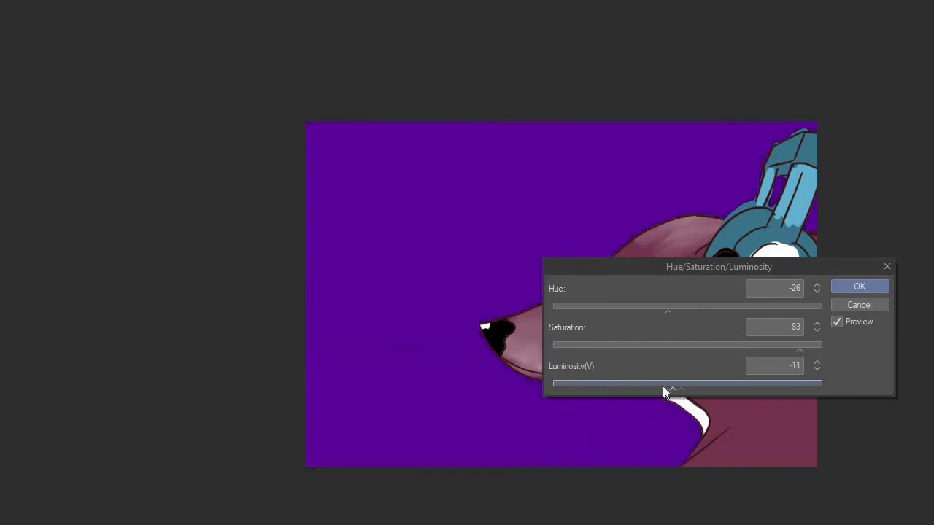
click(859, 287)
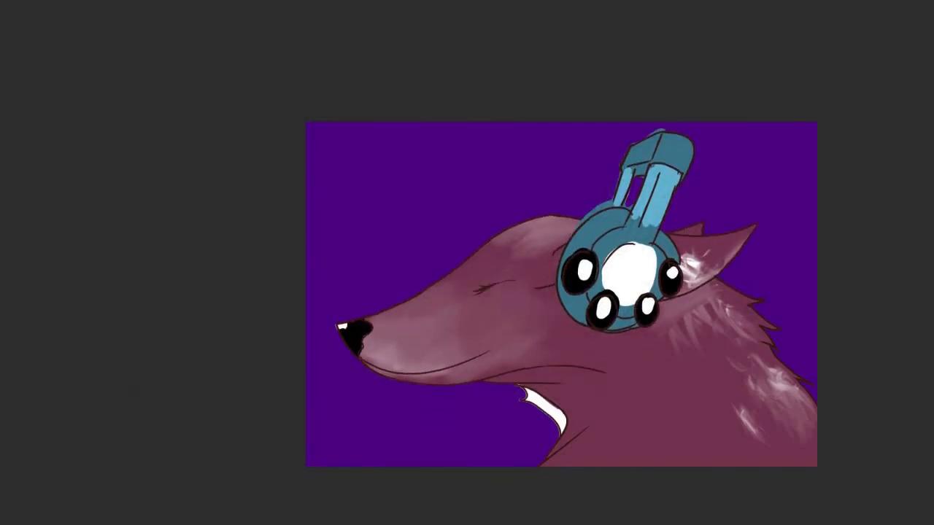
- Export the animation as a 560 × 378 px animated GIF of frames 1 to 10 at 16 fps with unlimited looping
key(alt+f)
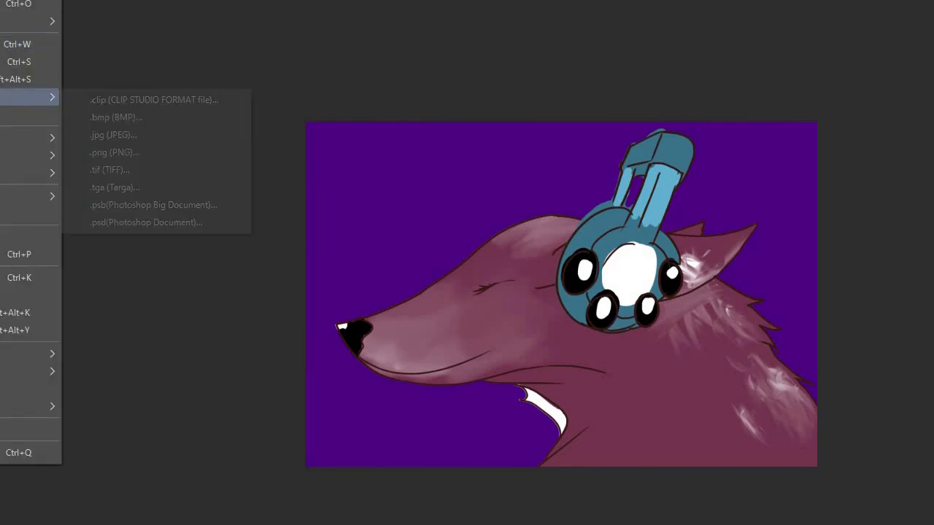
mouse_move(29, 173)
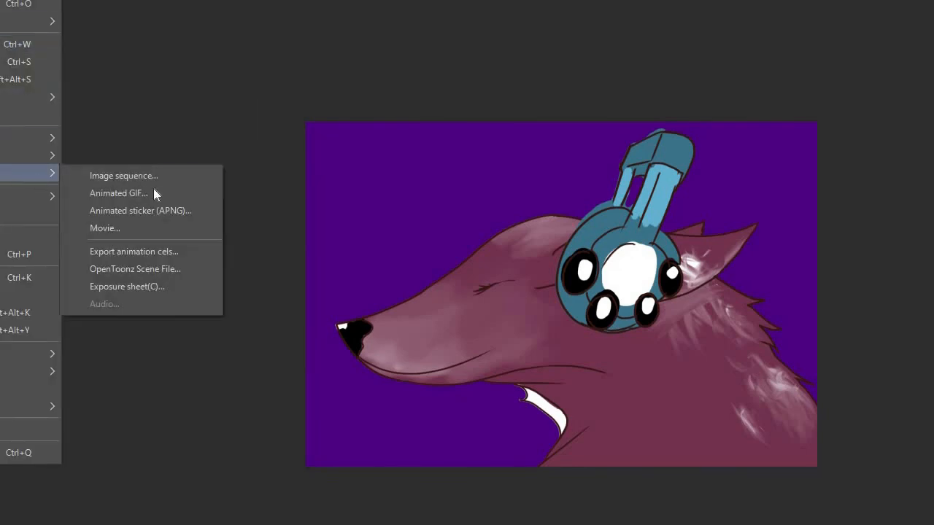
click(138, 194)
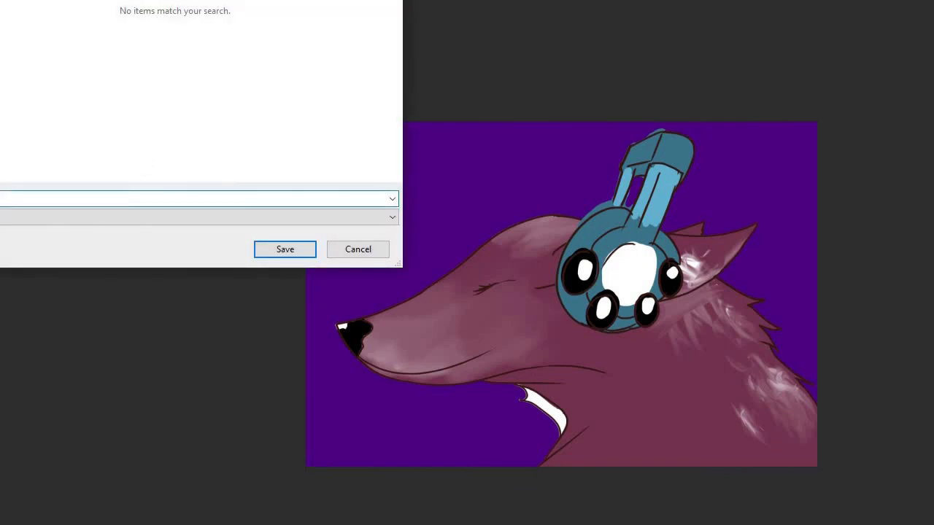
drag(99, 0, 370, 292)
key(Return)
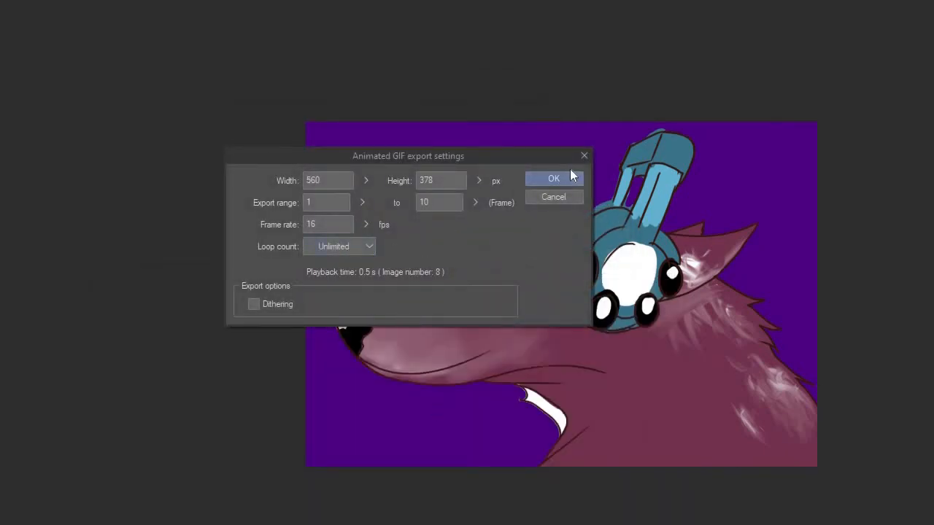
click(567, 179)
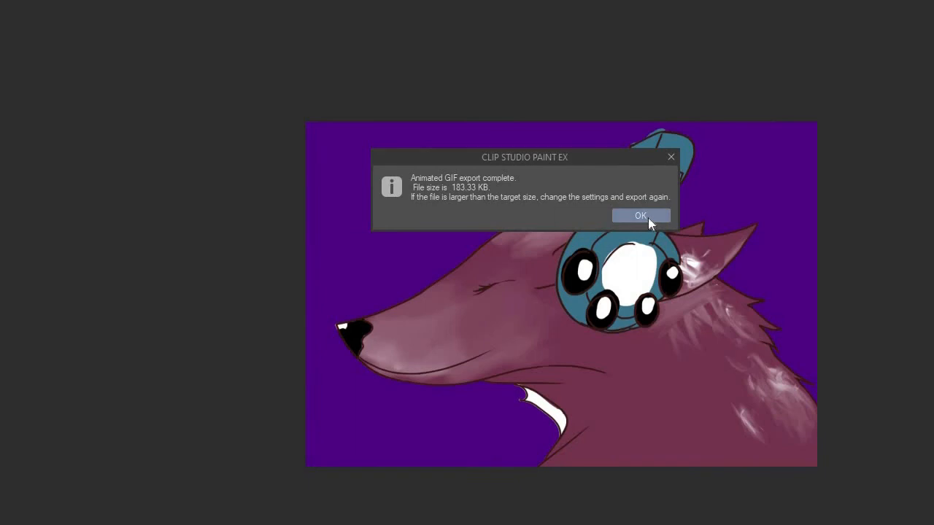
click(648, 218)
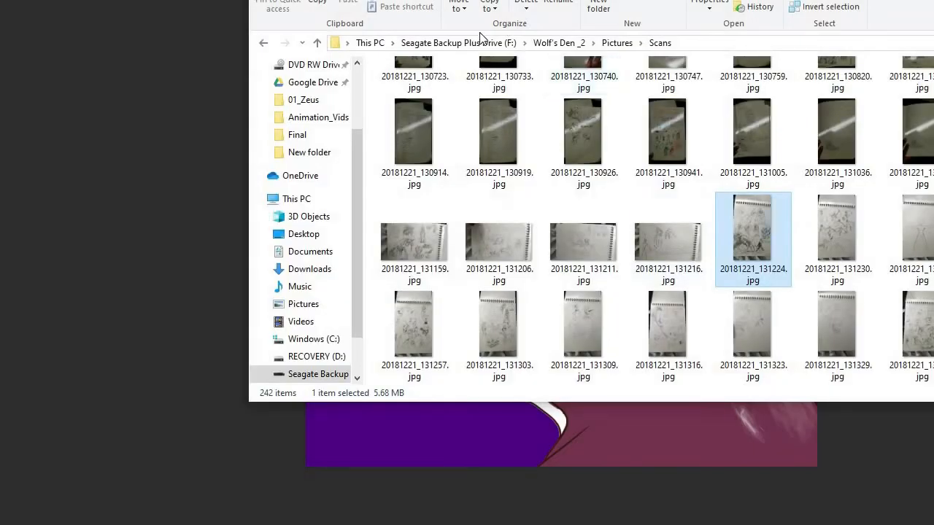
- Switch to File Explorer, view Illustration.gif from the Pictures Work folder in Photos, and put the viewer and folder away
click(485, 507)
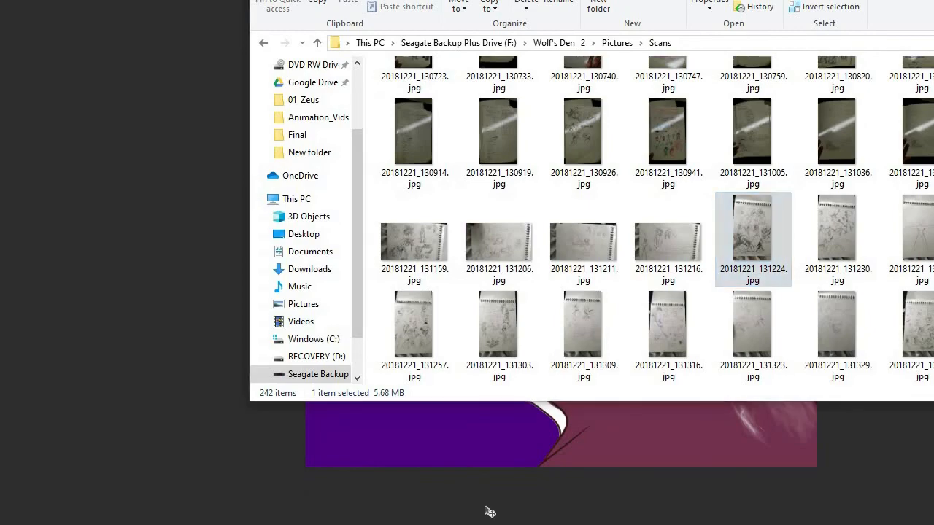
key(alt+Tab)
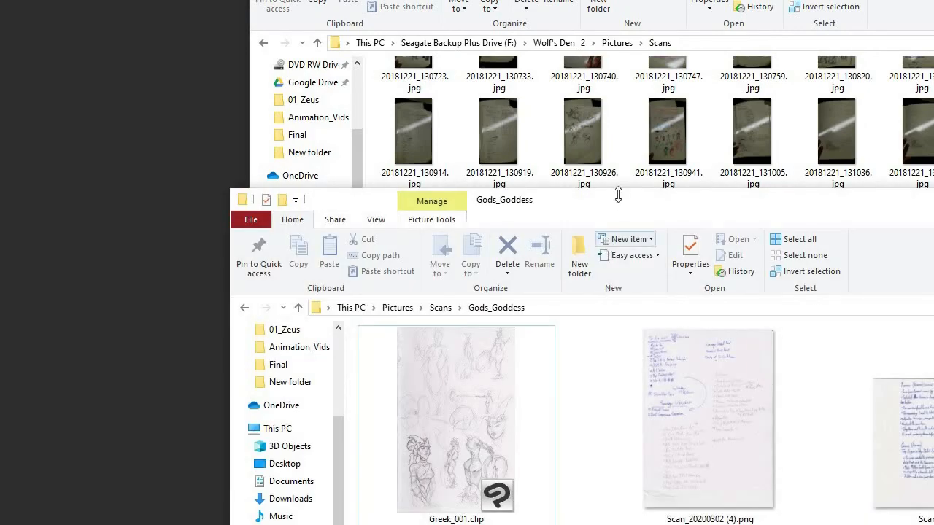
drag(612, 208, 426, 62)
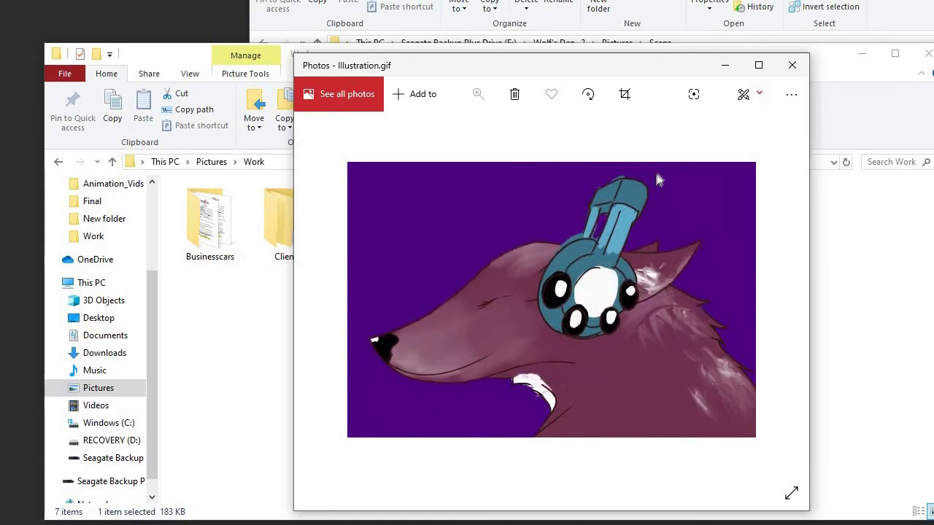
click(793, 67)
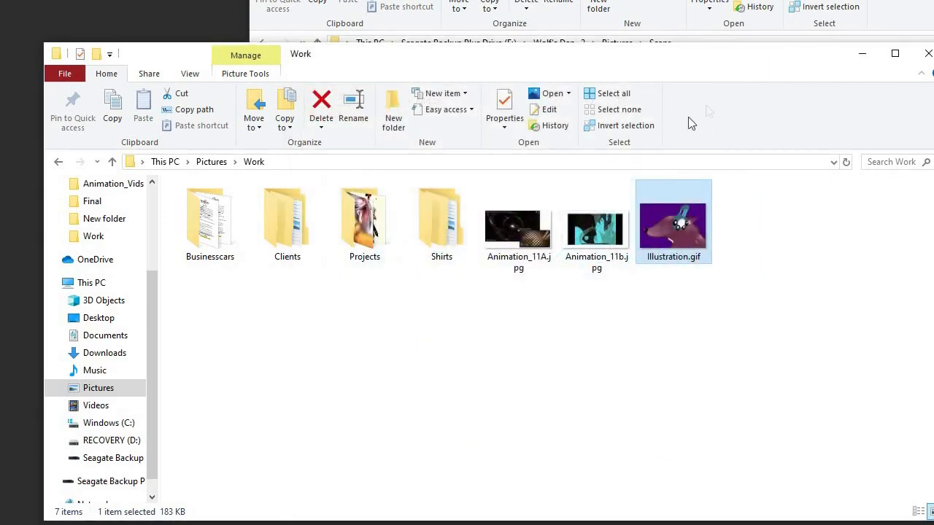
click(861, 54)
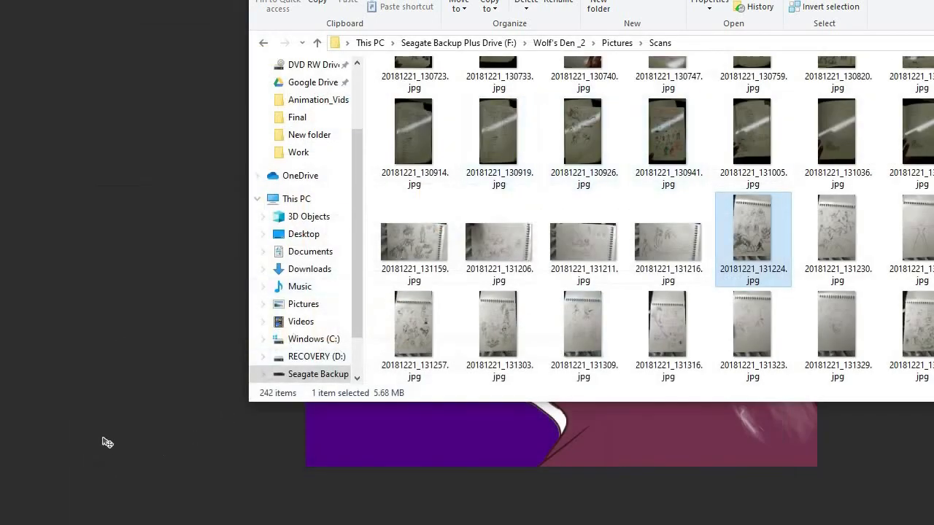